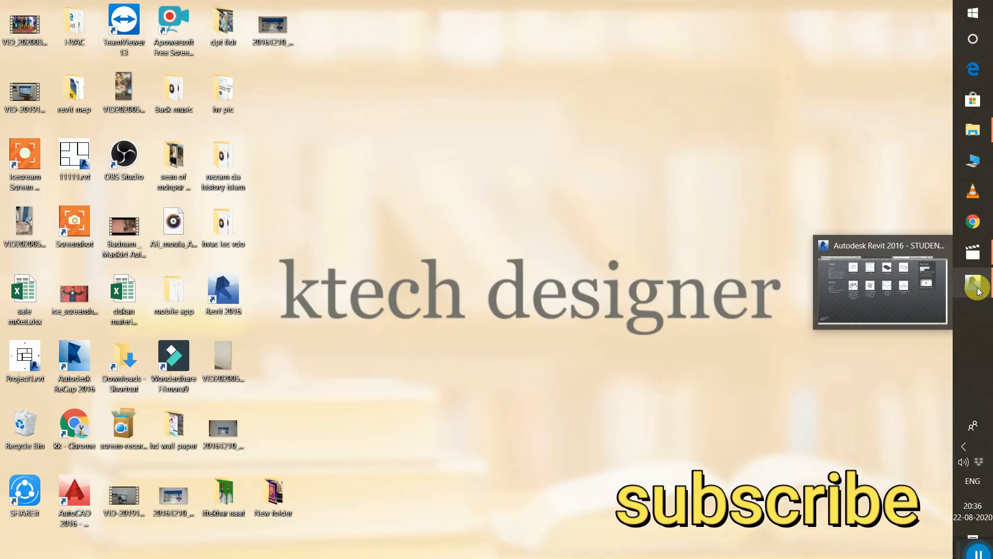
- Switch to Autodesk Revit 2016 and open the recent project Project1
left_click(883, 298)
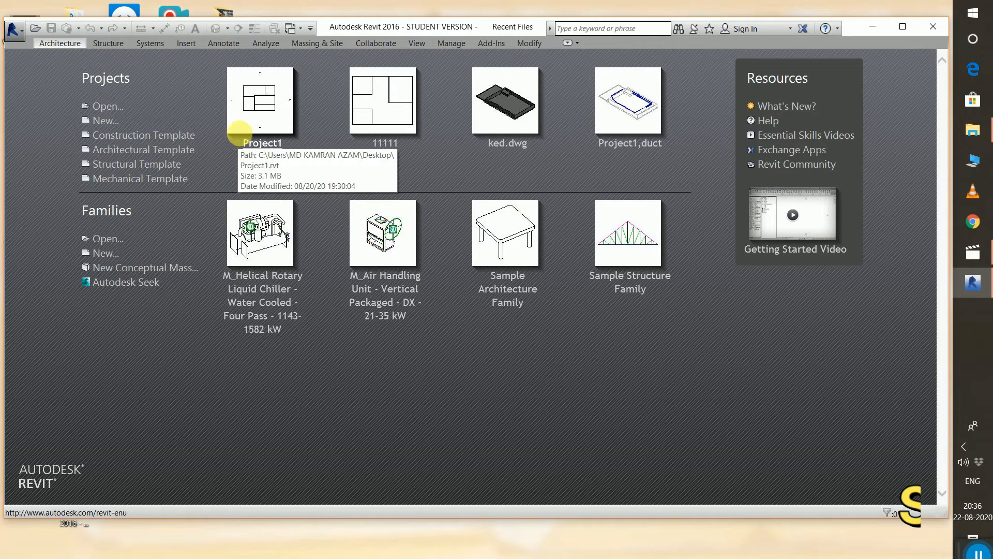
left_click(260, 117)
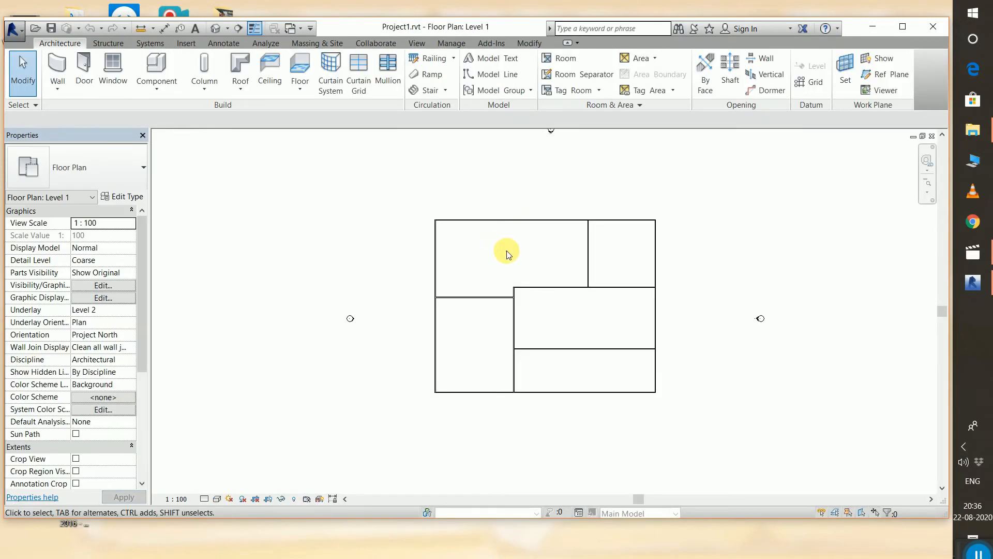
scroll(535, 225, "up", 2)
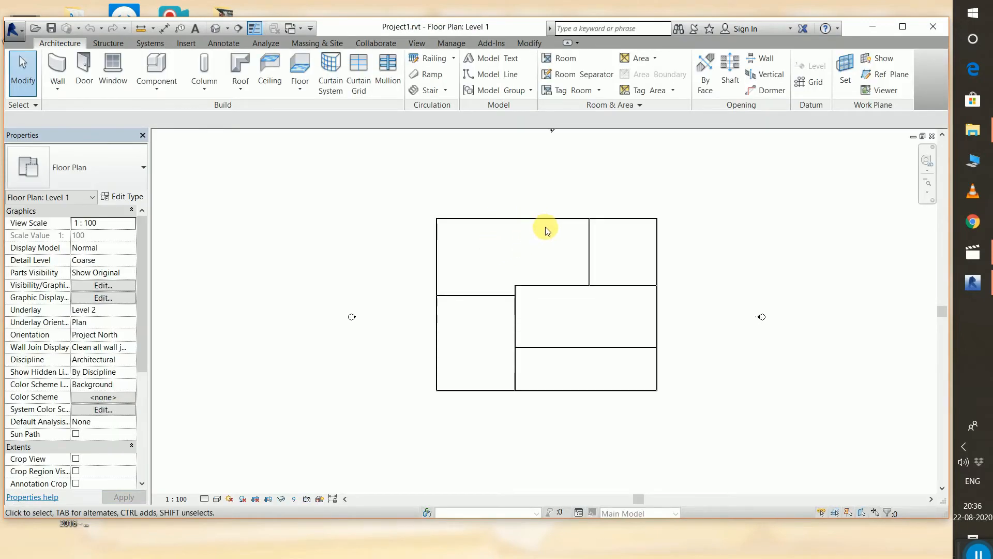
left_click_drag(368, 204, 523, 405)
left_click_drag(492, 356, 473, 352)
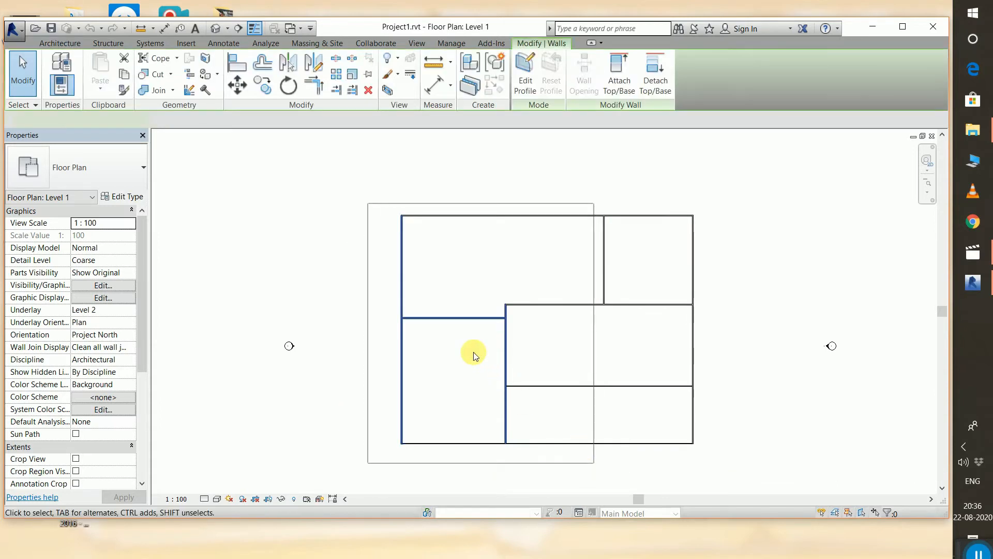
right_click(369, 311)
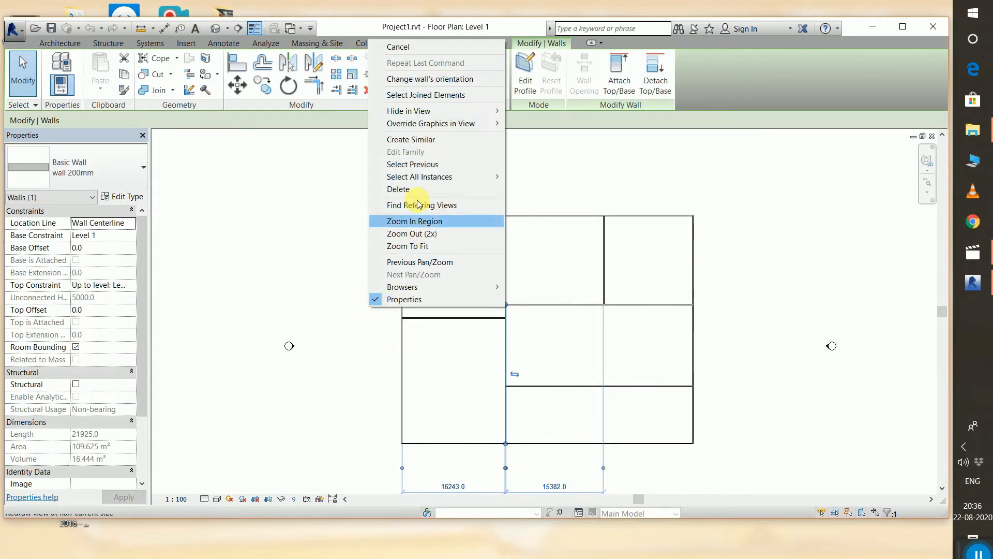
left_click(433, 46)
- Open the default 3D view of the building and orient it to the top view
left_click(224, 28)
scroll(522, 303, "up", 1)
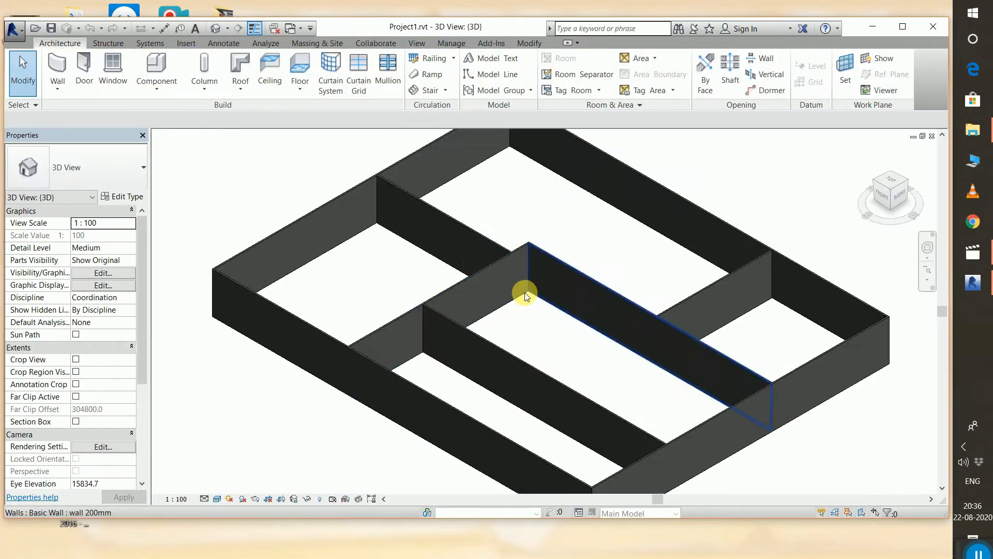
left_click(895, 184)
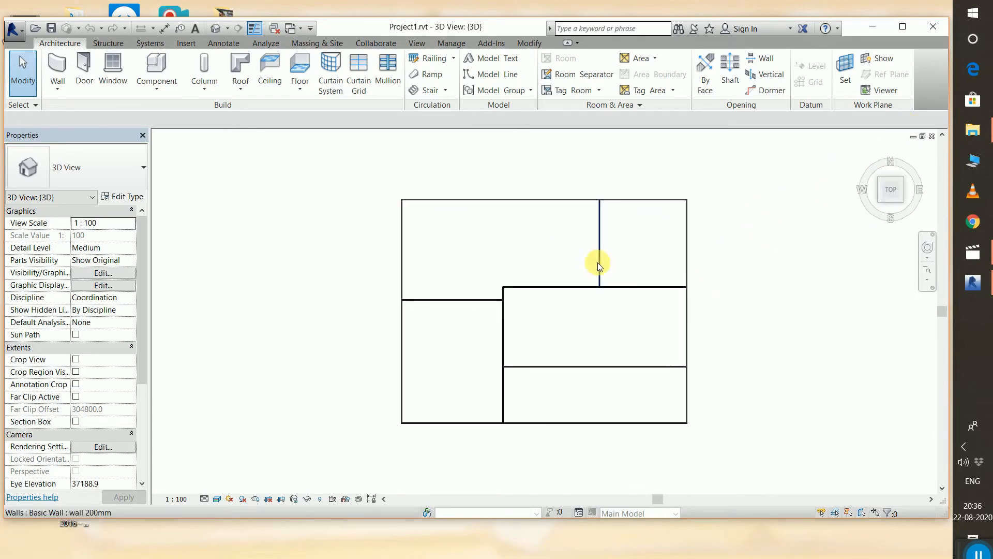
scroll(738, 284, "down", 2)
middle_click_drag(595, 299, 453, 290)
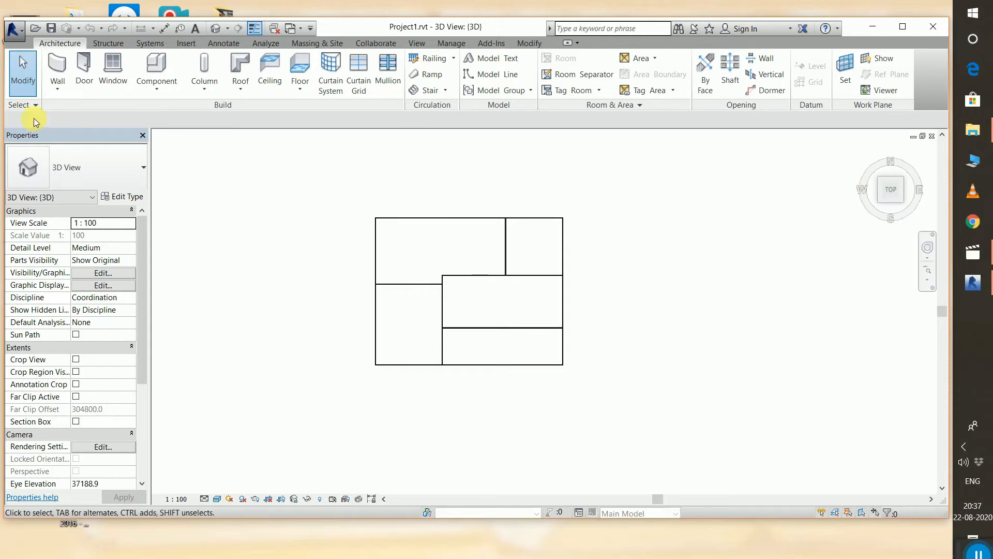
- Close the Properties palette, and turn on the display of both the Project Browser and Properties
left_click(143, 137)
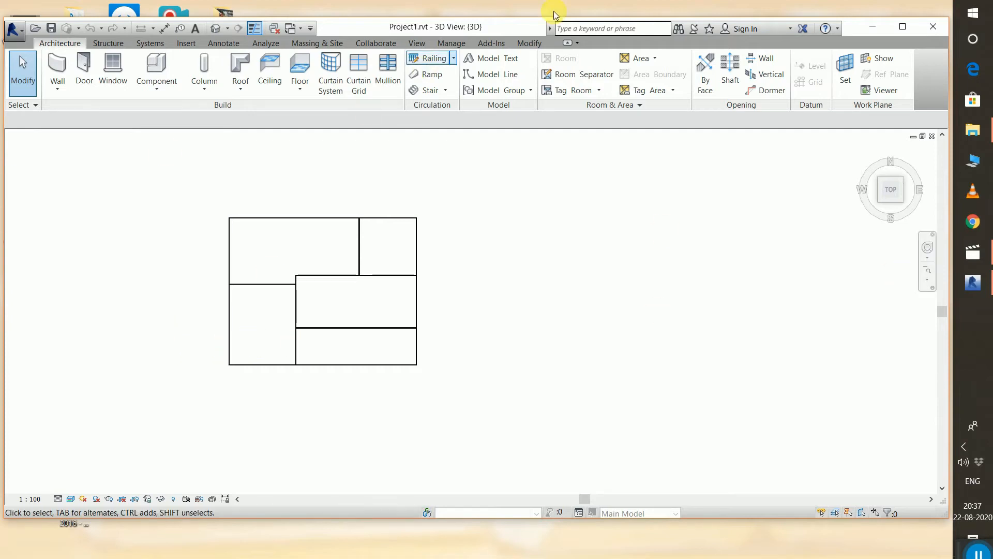
left_click(424, 44)
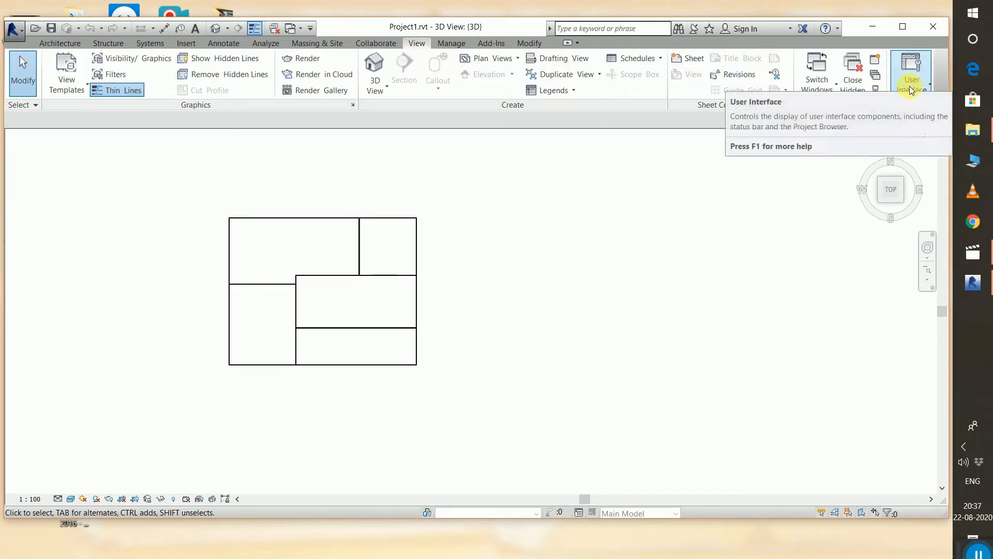
left_click(910, 68)
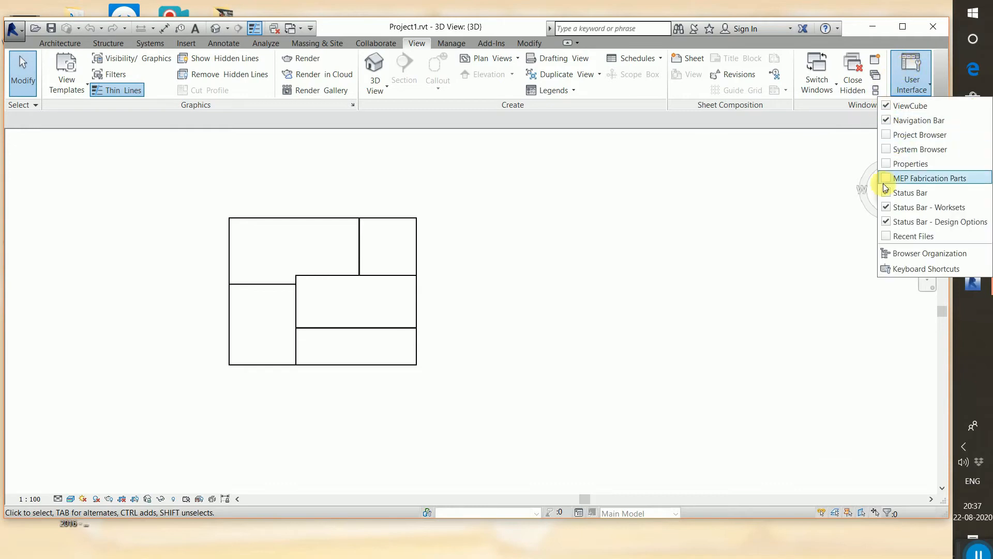
left_click(888, 136)
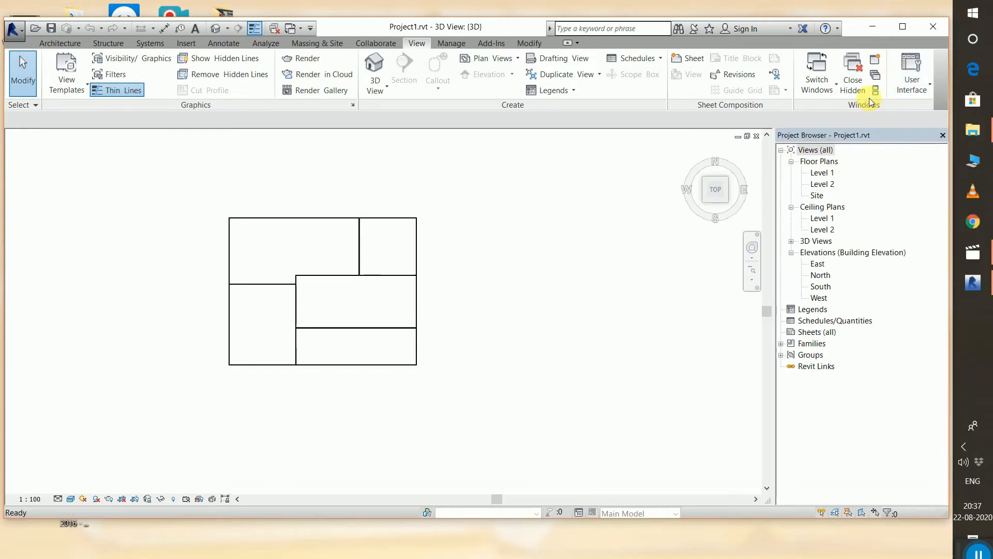
left_click(895, 81)
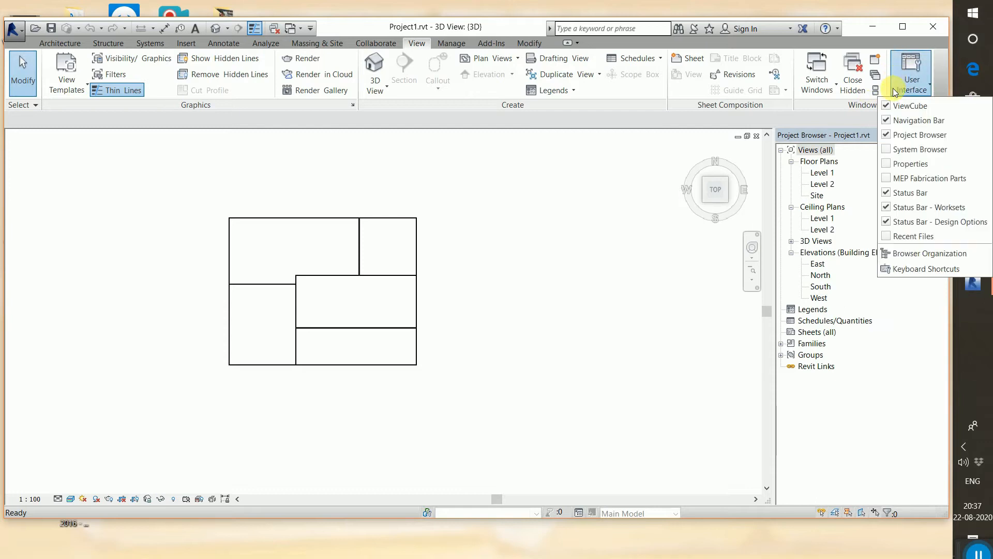
left_click(890, 163)
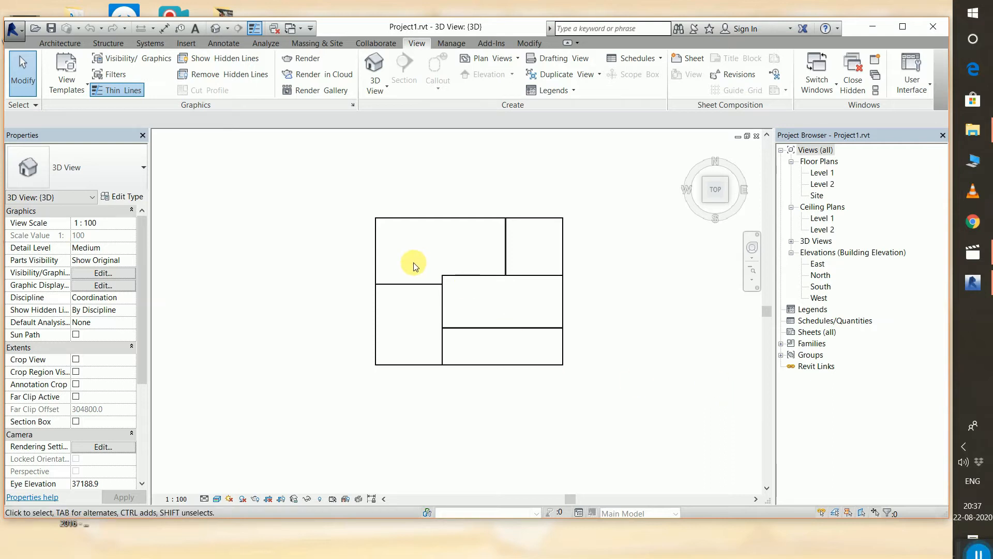
- Select all the building's walls in the top-oriented 3D view and delete them
scroll(408, 249, "up", 1)
scroll(377, 225, "down", 5)
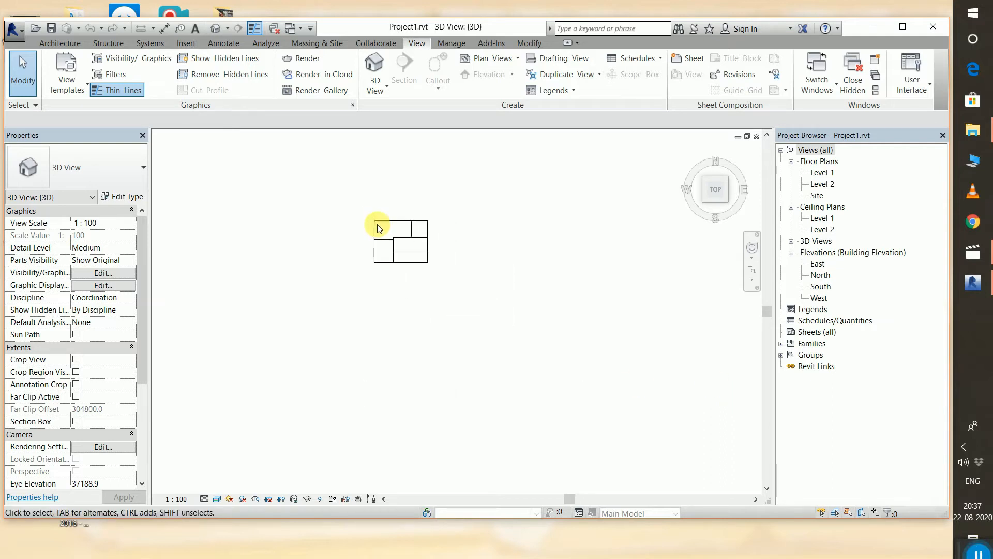
scroll(377, 225, "up", 3)
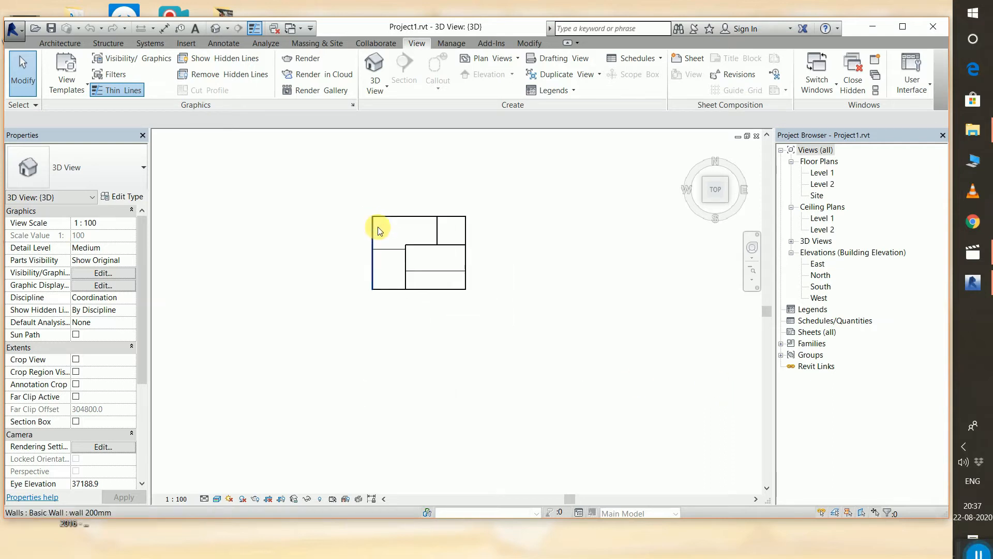
left_click(714, 197)
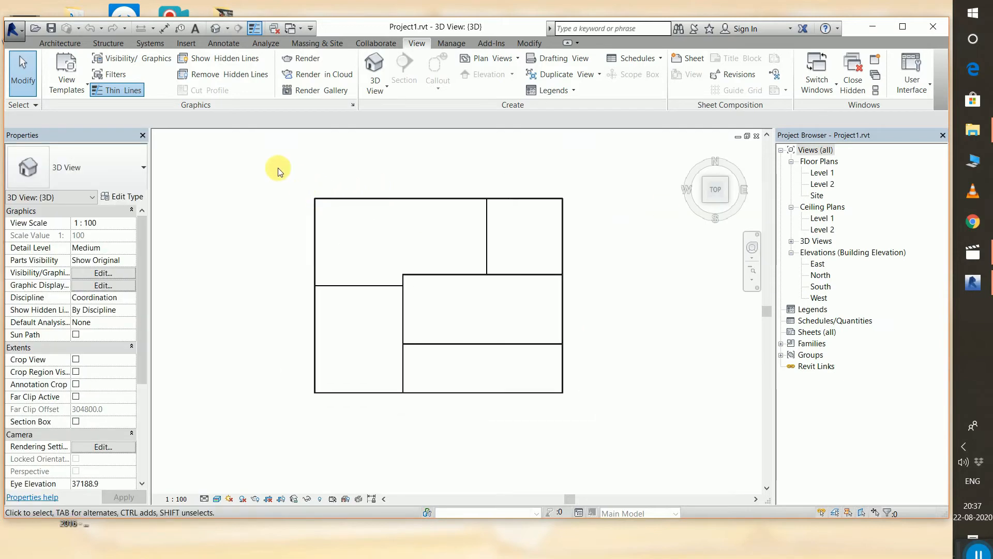
left_click_drag(230, 367, 632, 443)
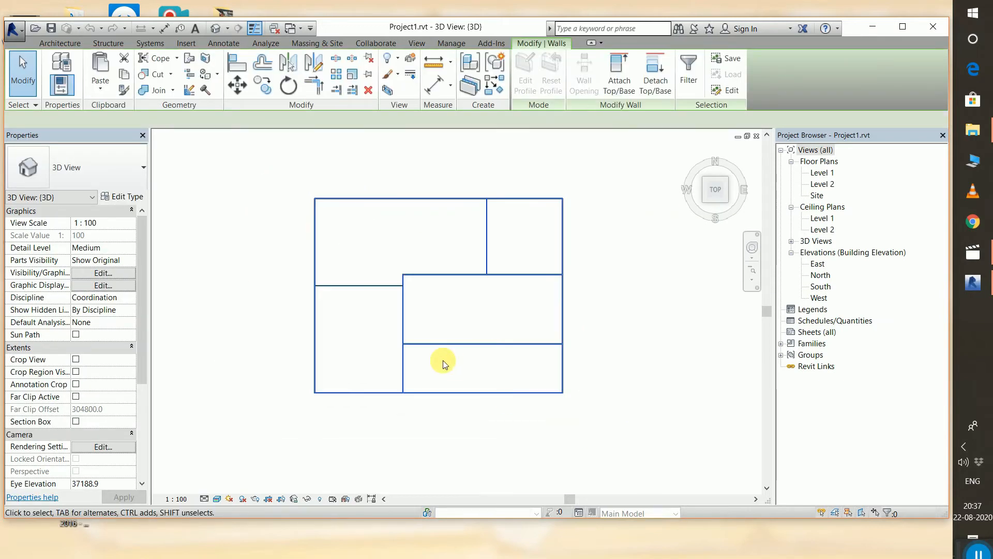
key("Delete")
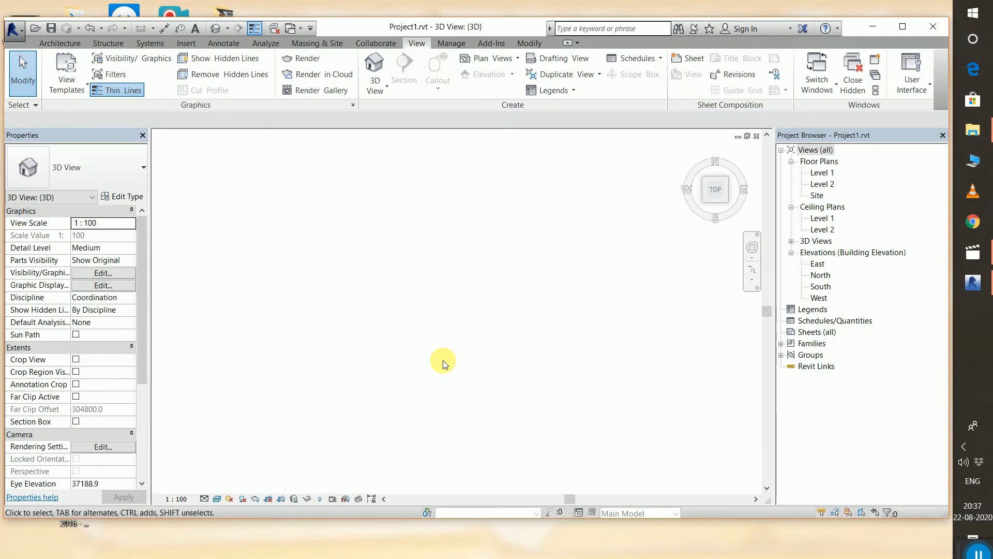
- Open the Level 1 floor plan and look over the empty area between the elevation markers
double_click(822, 176)
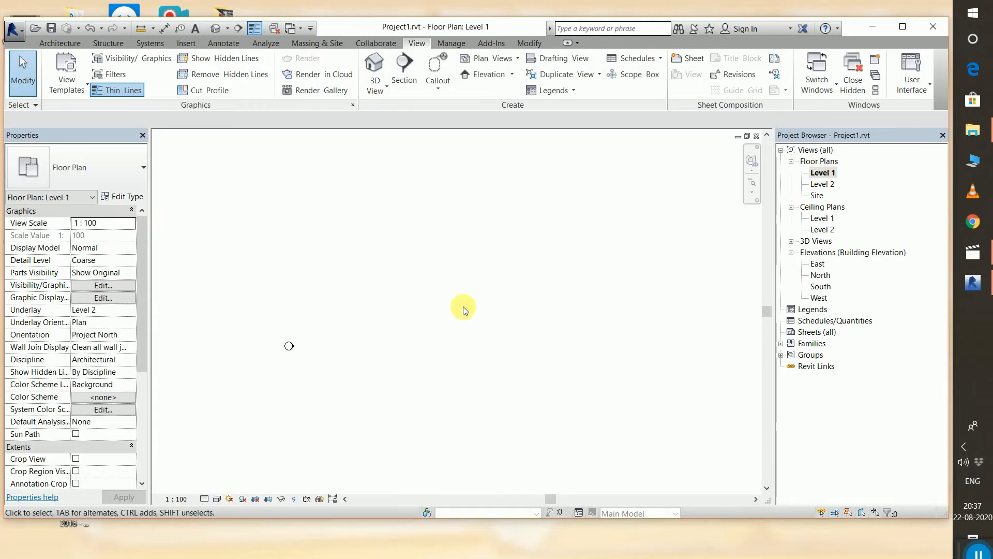
scroll(491, 339, "down", 1)
middle_click_drag(523, 361, 479, 330)
scroll(401, 293, "up", 1)
scroll(364, 300, "down", 1)
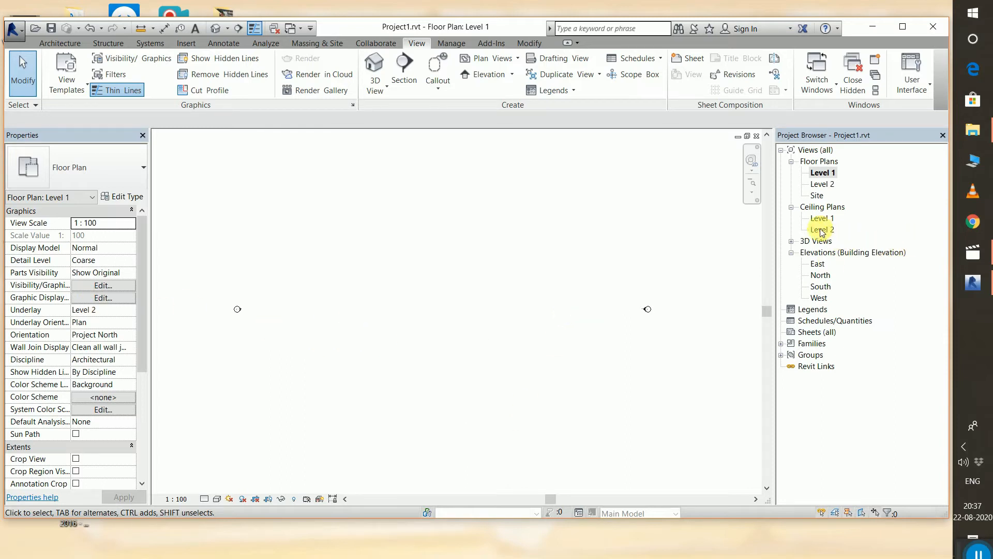
- Open the North elevation and set the elevation of Level 2 to 4000
double_click(821, 275)
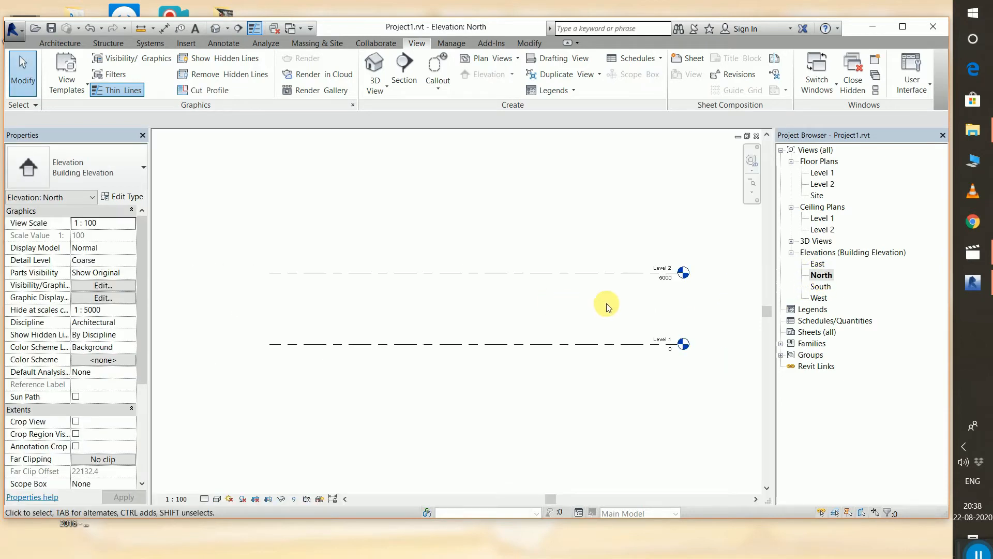
left_click(669, 281)
left_click_drag(669, 281, 671, 281)
key("Escape")
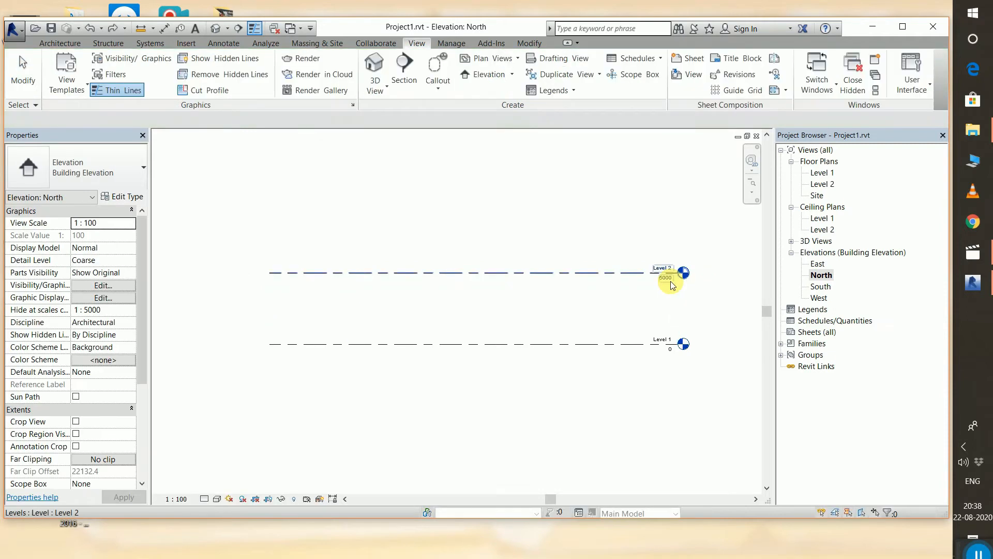
scroll(677, 377, "up", 3)
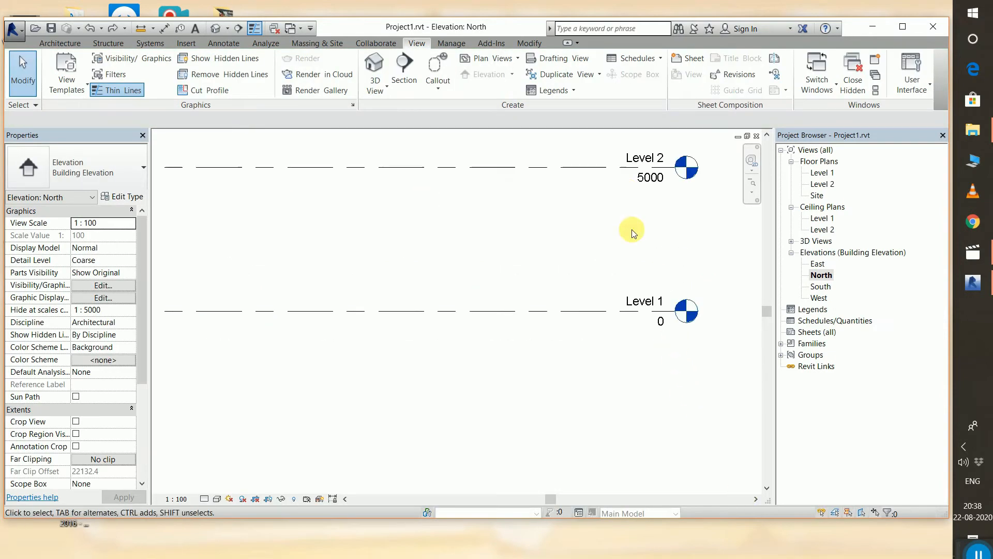
left_click(657, 177)
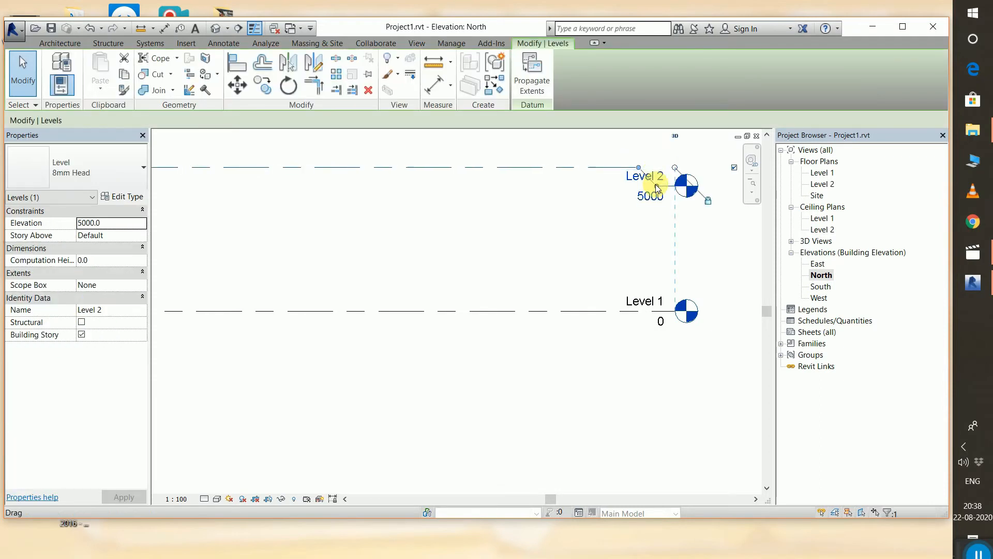
key("Escape")
key("Escape")
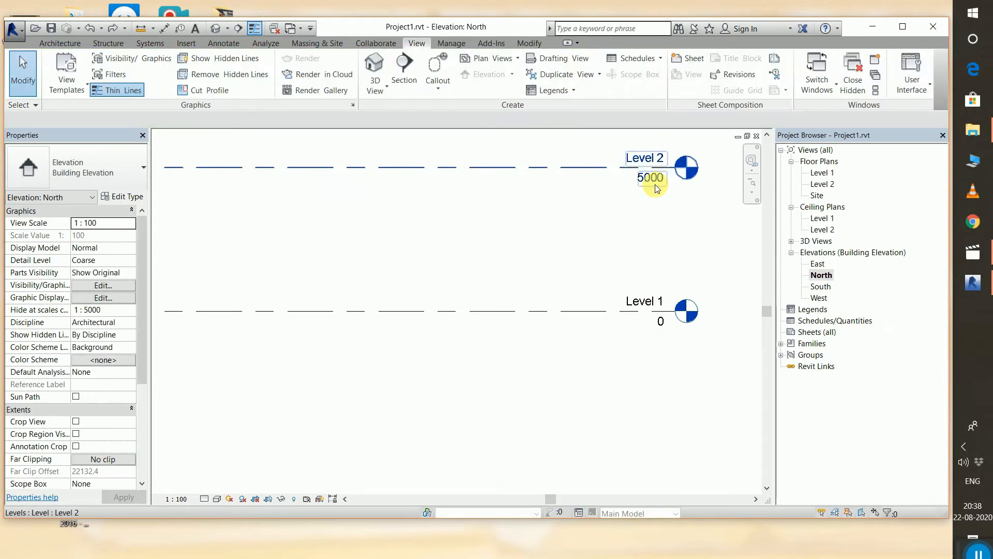
double_click(652, 181)
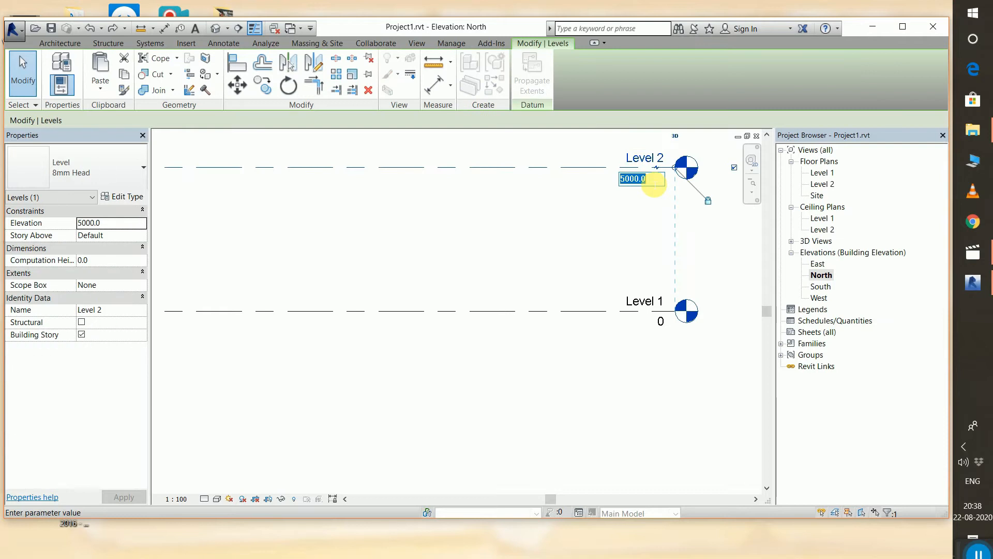
type("4")
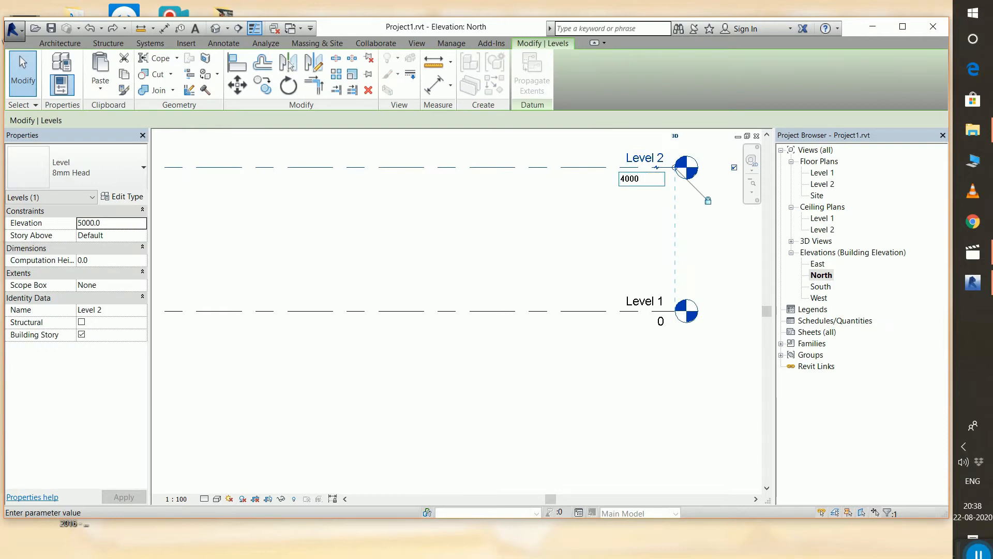
key("Return")
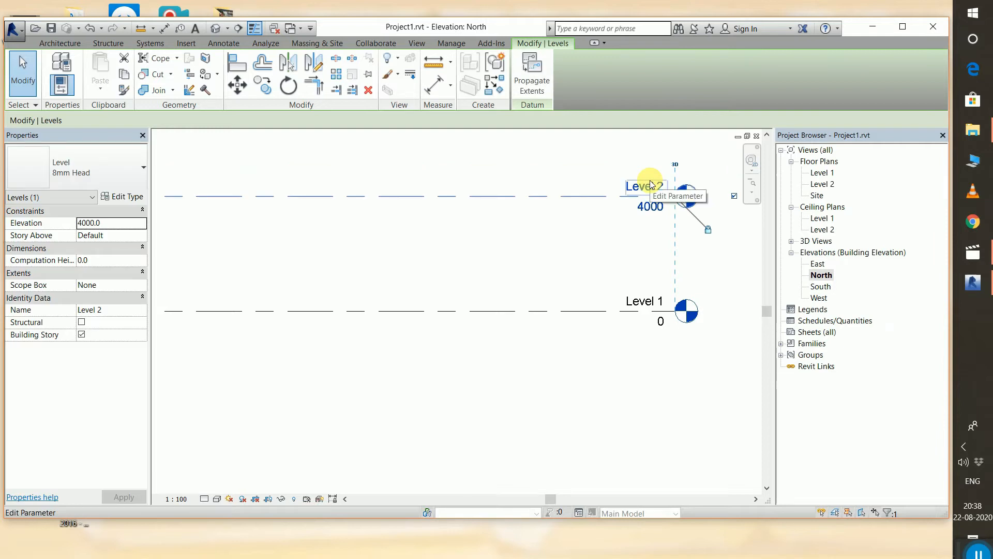
left_click(652, 307)
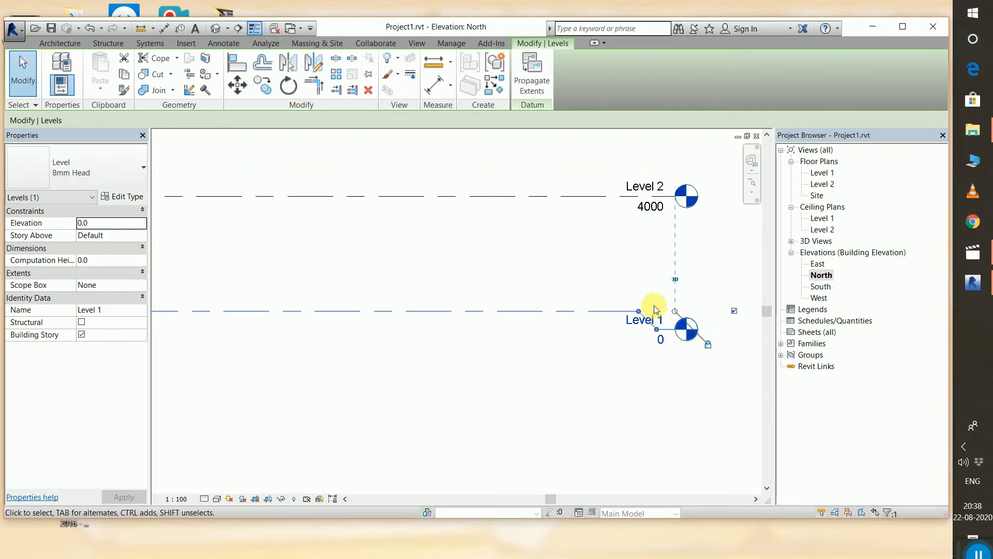
key("ctrl+z")
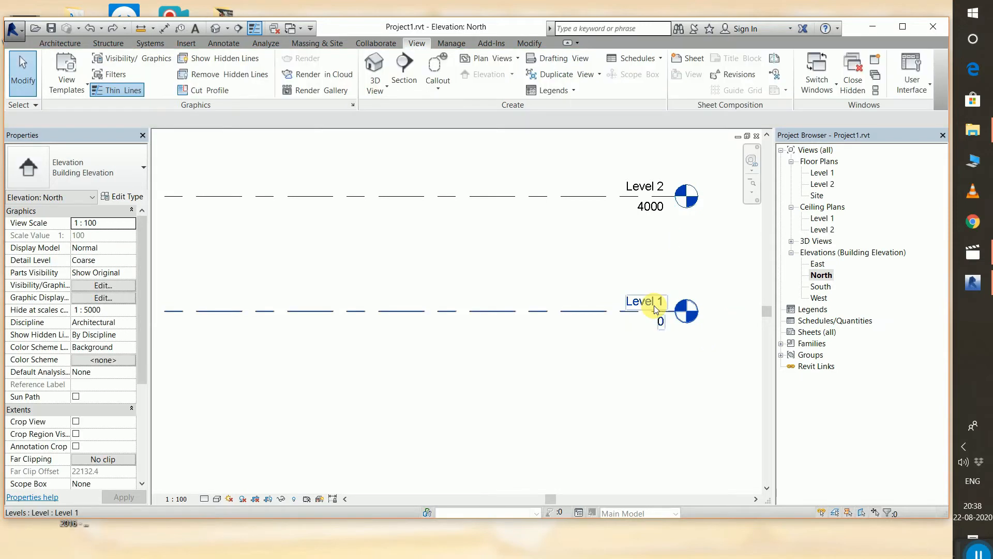
left_click_drag(653, 309, 647, 317)
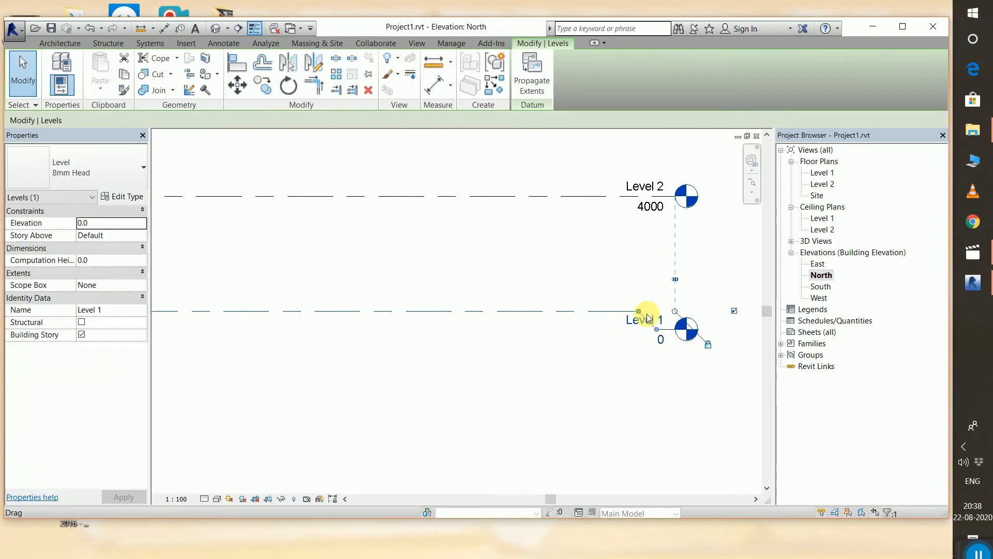
key("ctrl+z")
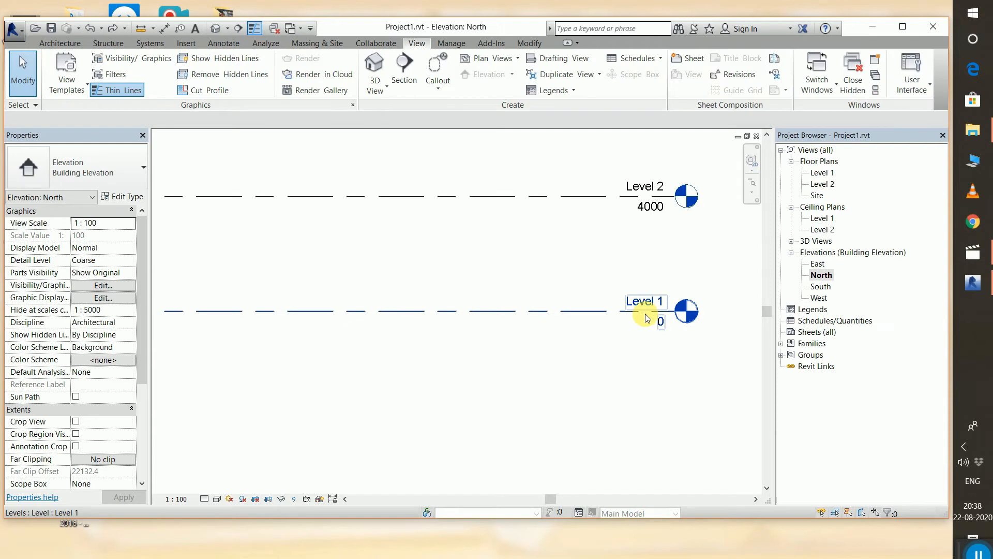
- Rename Level 1 to g fl in the North elevation, and rename the corresponding views to match
double_click(650, 304)
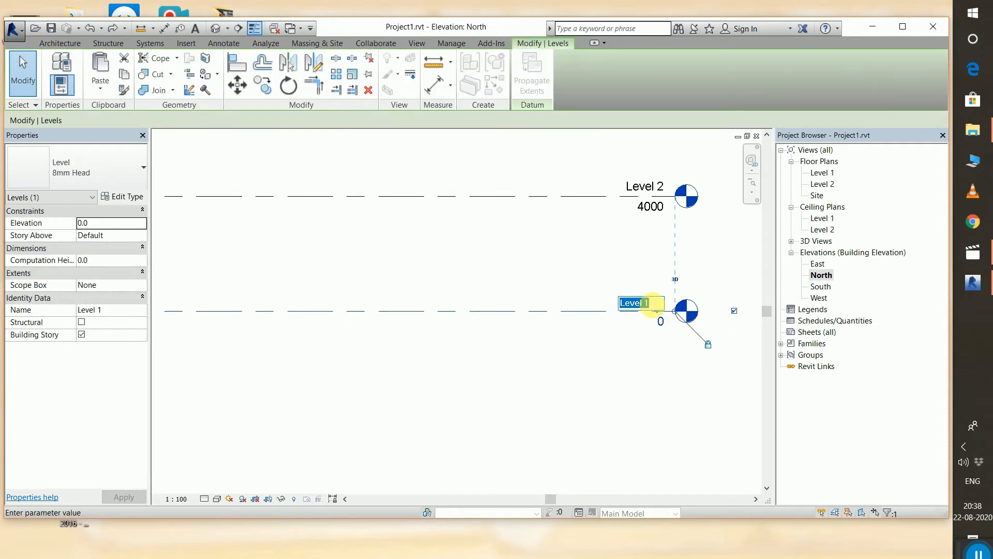
type("g")
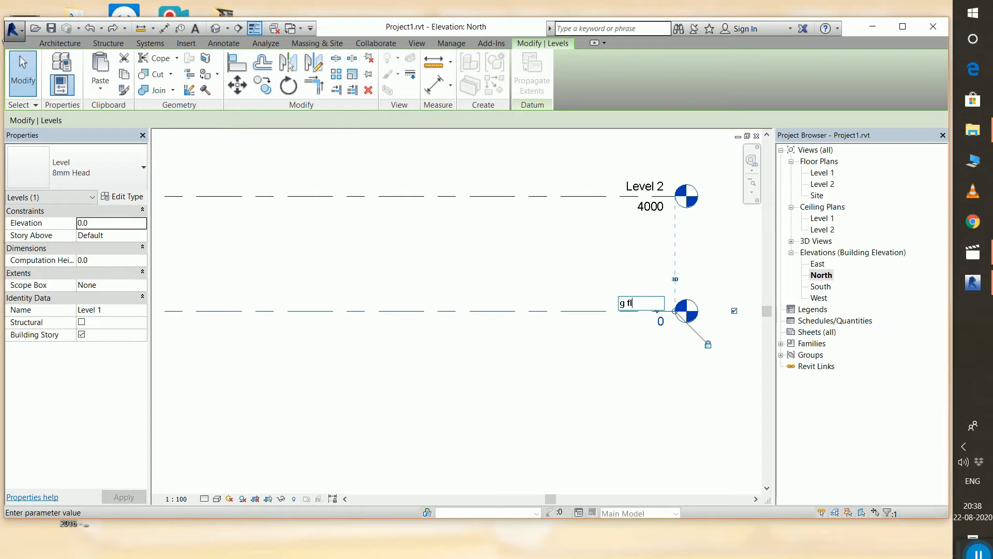
type(" fl")
key("Return")
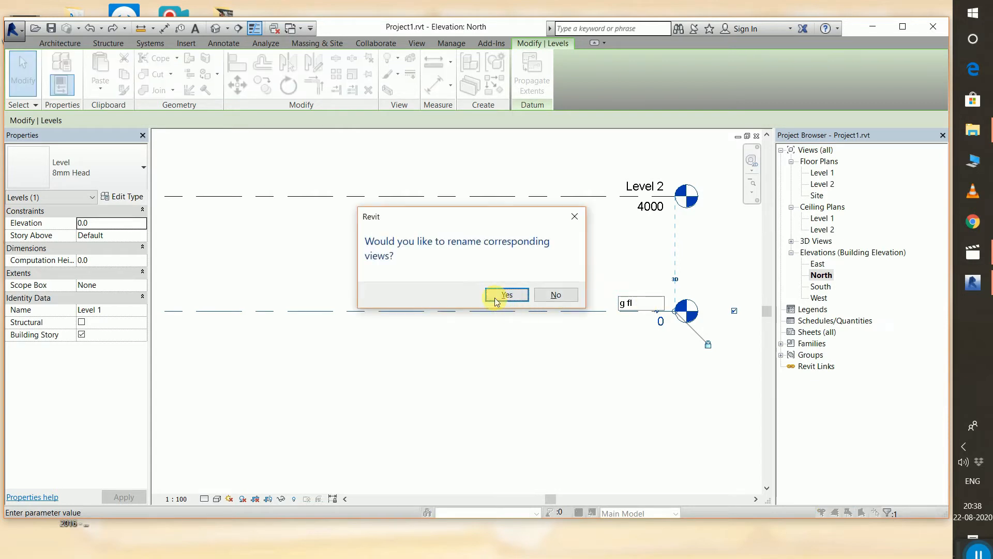
left_click(496, 299)
- Rename Level 2 to 1st fl, and rename the corresponding views along with it
left_click(649, 187)
left_click(650, 188)
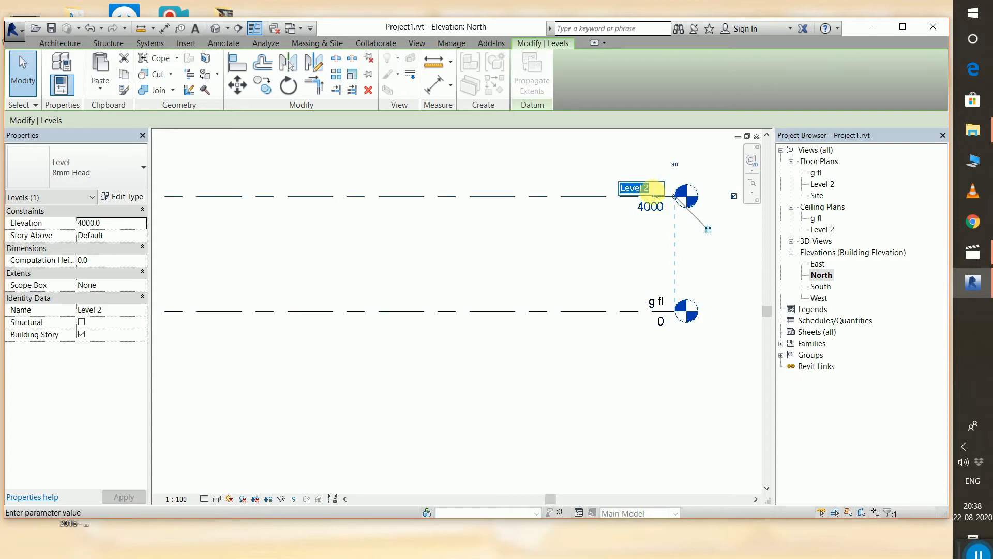
type("1st fl")
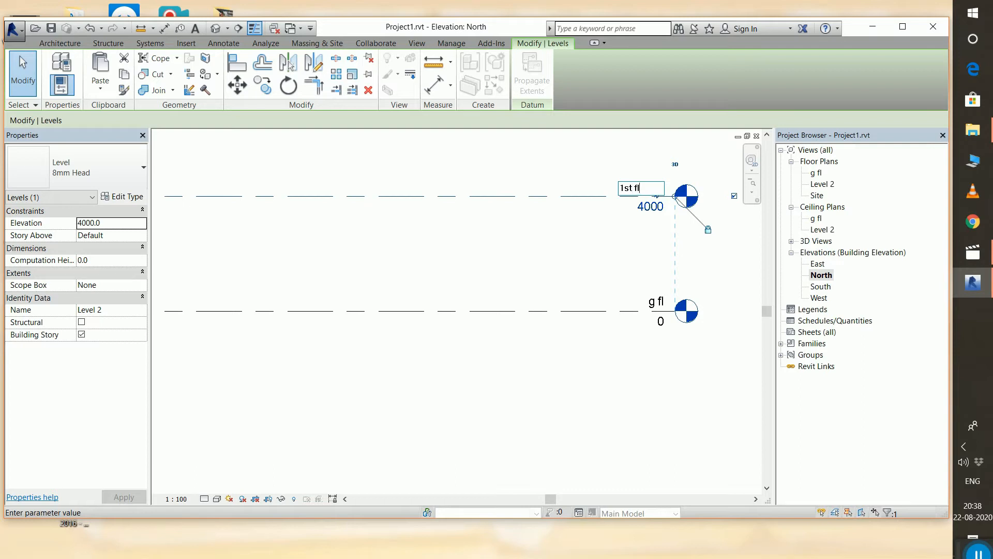
key("Return")
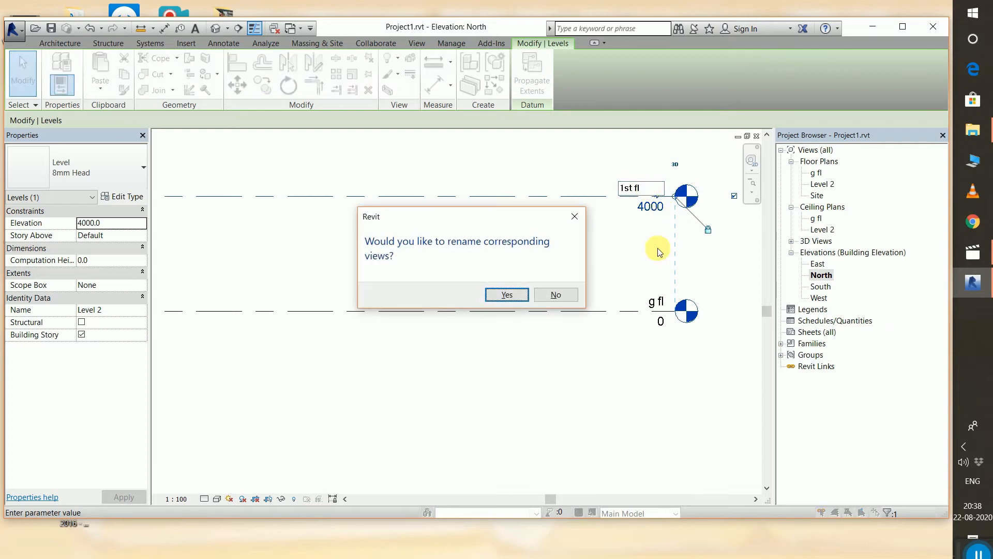
left_click(514, 293)
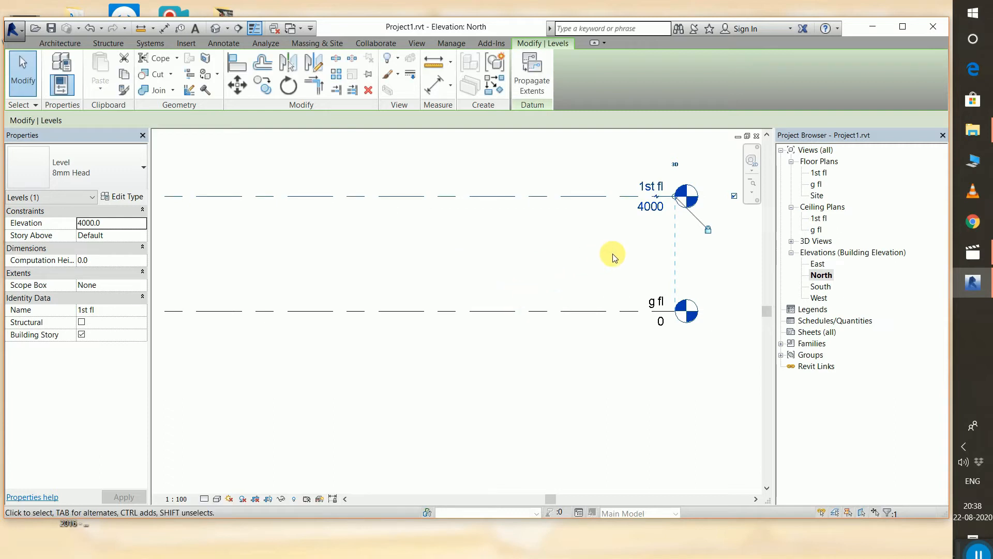
- Open the 1st fl floor plan and deselect the level
scroll(571, 243, "down", 1)
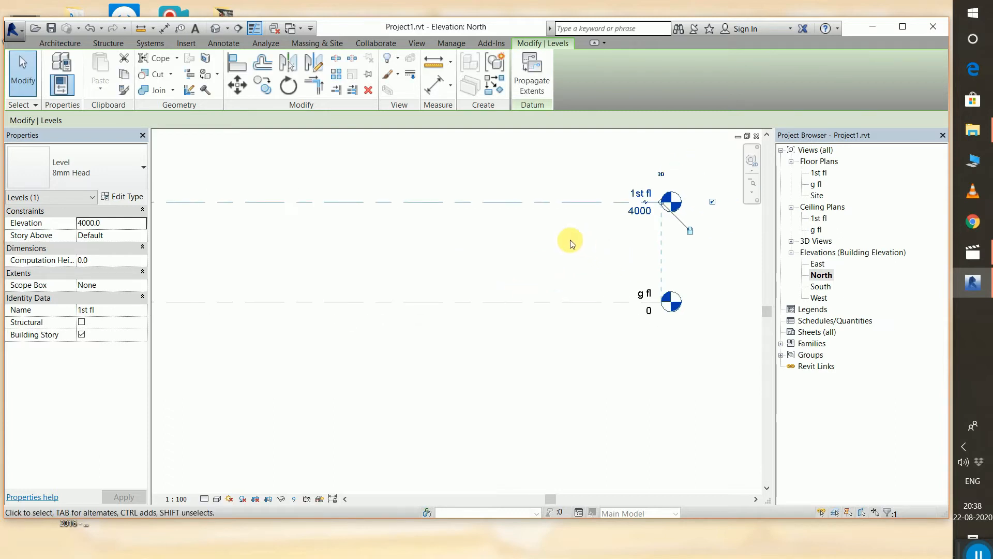
scroll(572, 243, "down", 1)
middle_click_drag(472, 262, 566, 305)
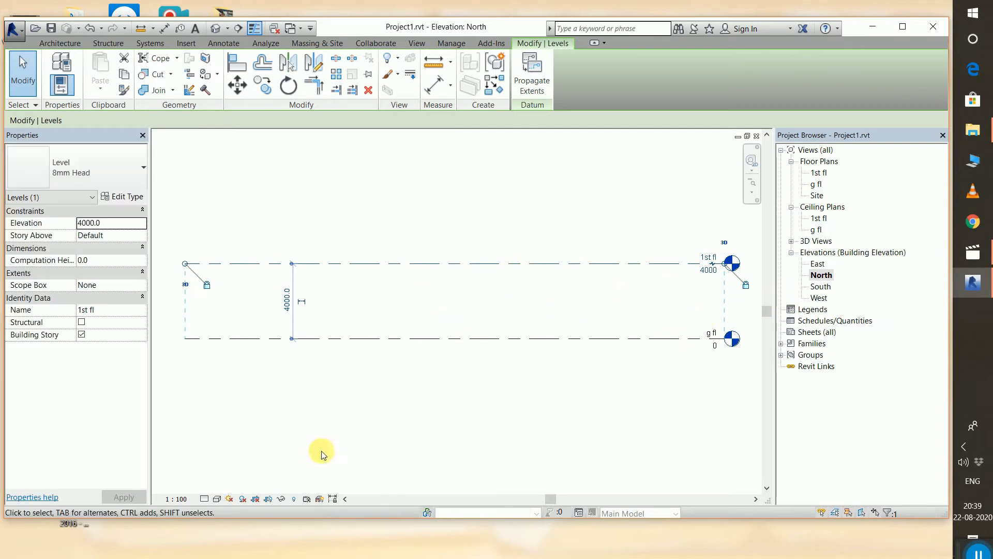
double_click(823, 173)
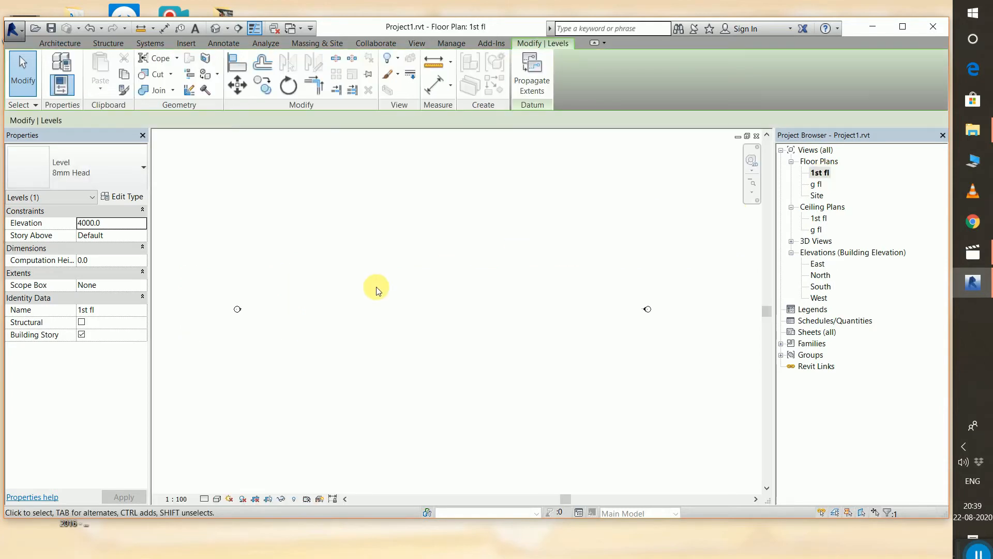
left_click(23, 72)
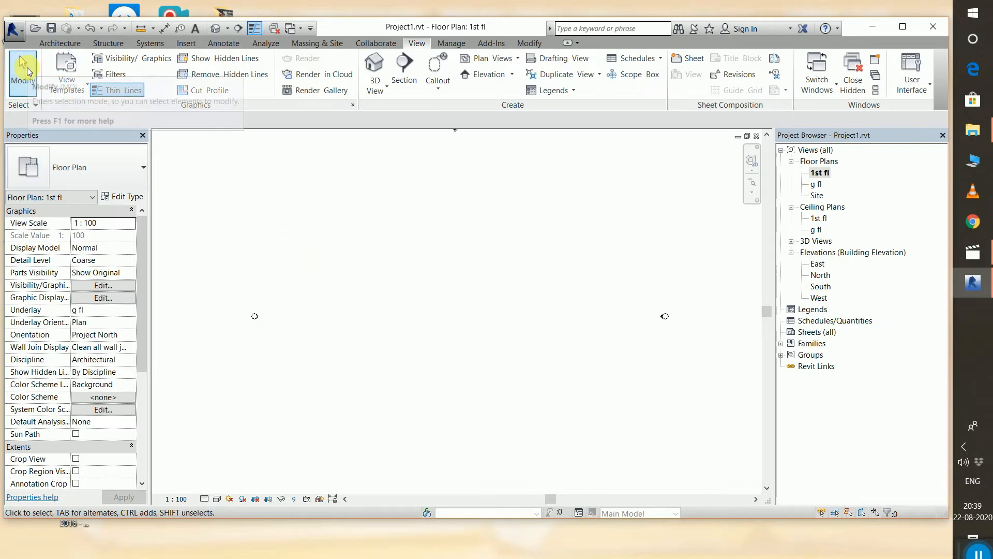
- Start the Wall tool, try constraining the top of new walls up to level 1st fl, and reset the constraints
left_click(59, 42)
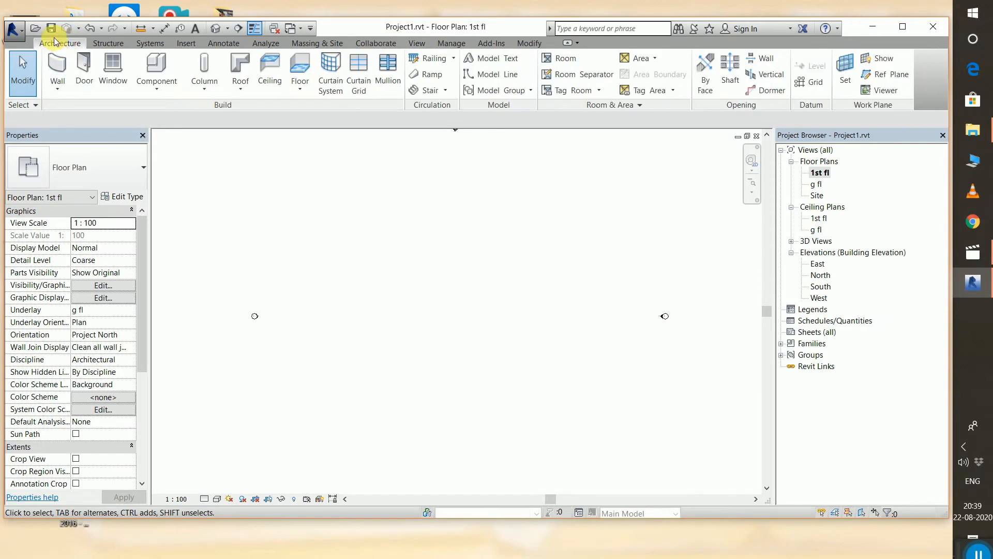
left_click(57, 64)
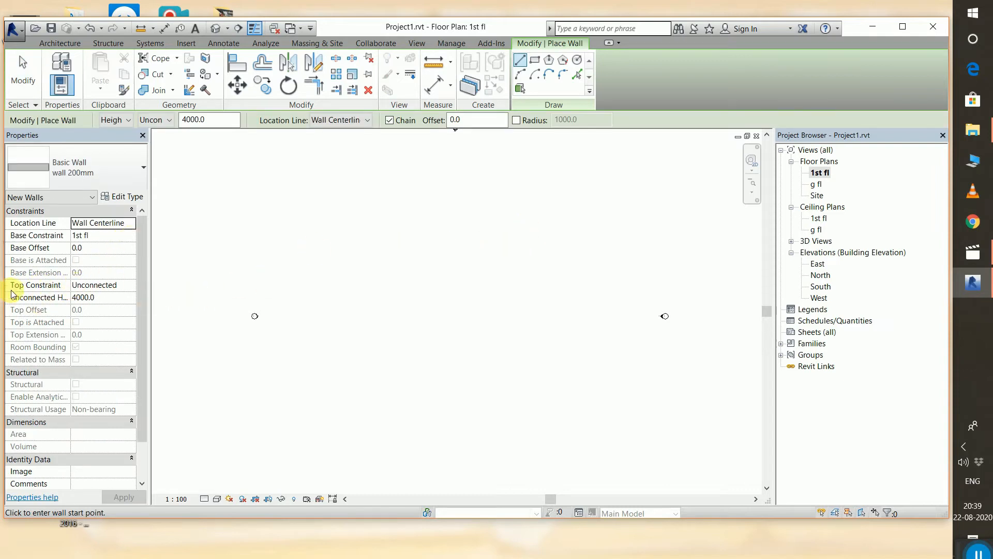
left_click(119, 287)
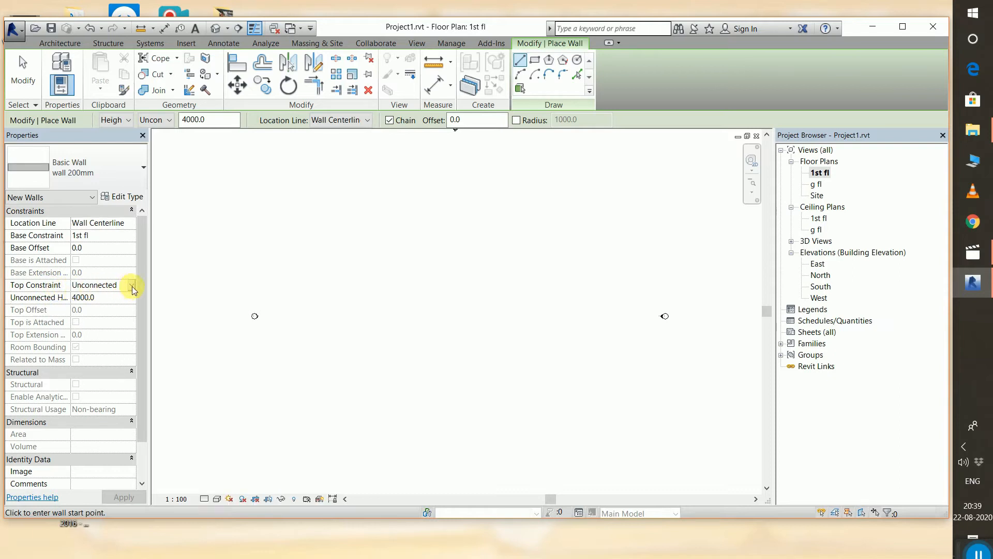
left_click(132, 287)
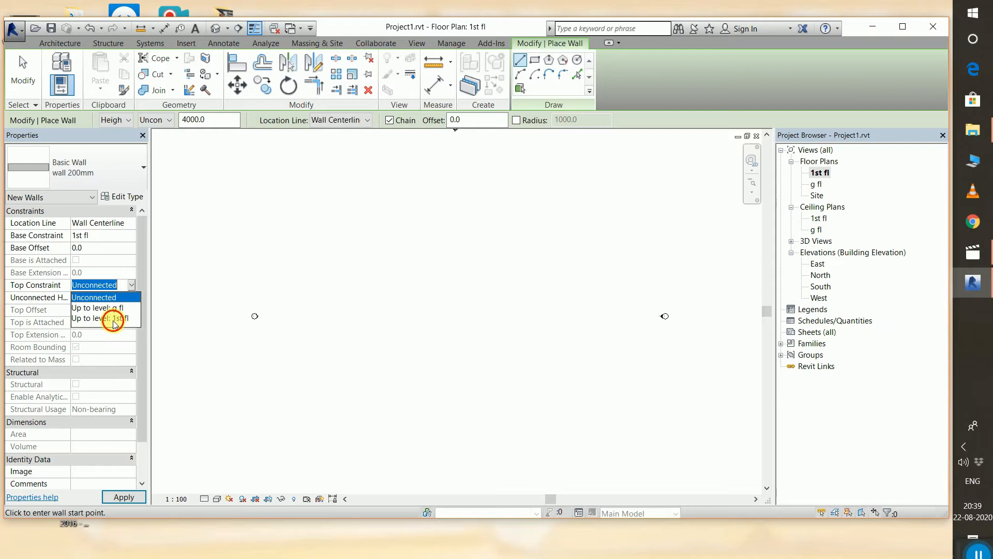
left_click(113, 321)
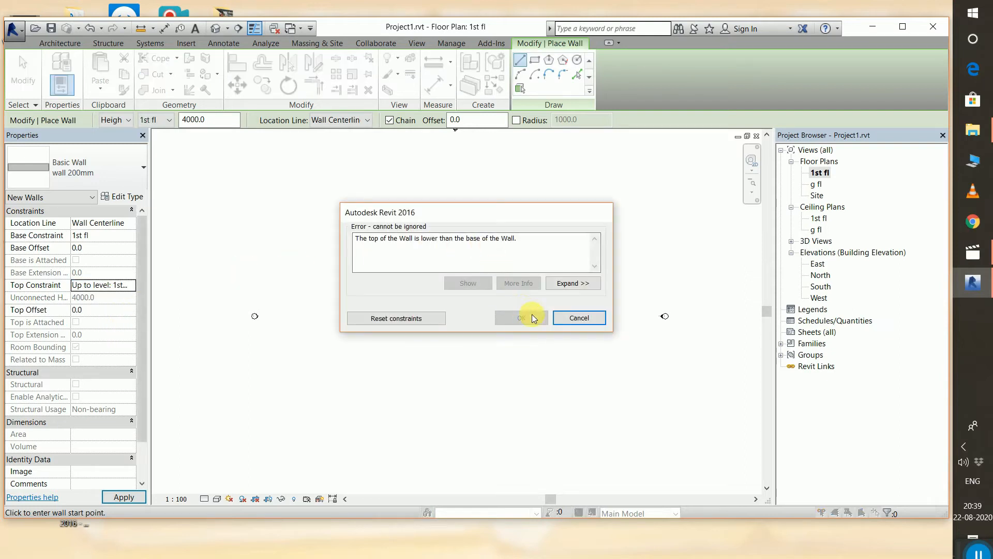
left_click(418, 320)
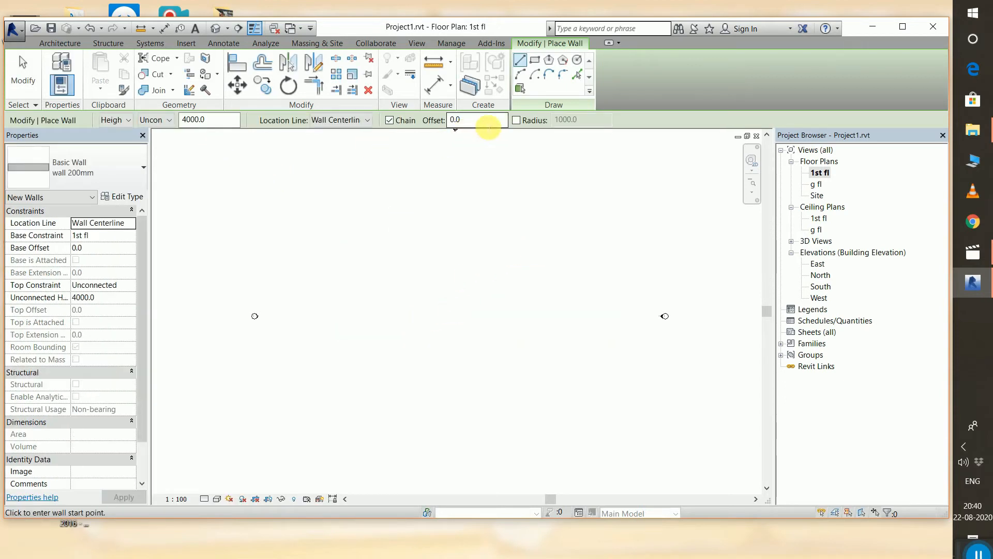
- Draw a horizontal wall about 36000 mm long between the elevation markers in the 1st fl plan, ending the chain after this segment
left_click(543, 231)
left_click(371, 232)
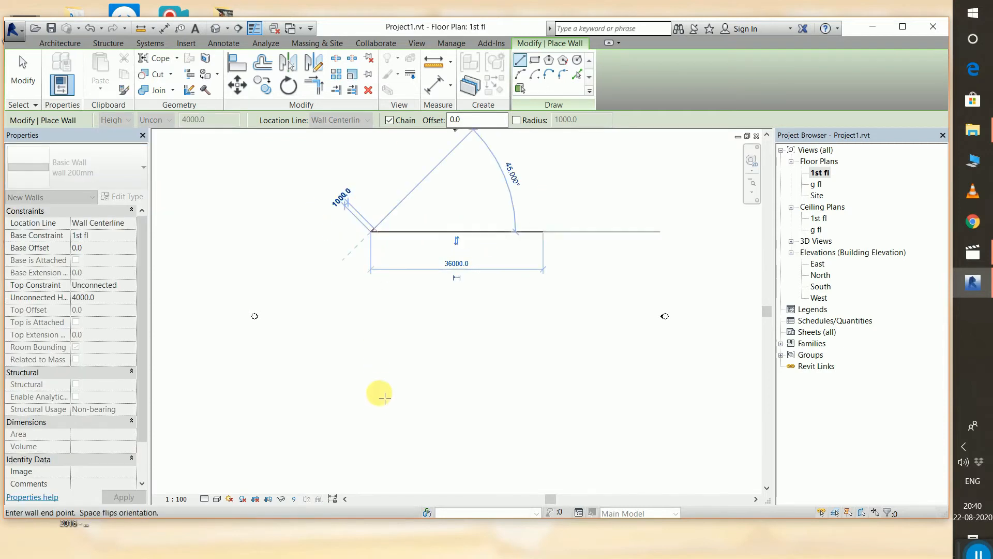
scroll(377, 310, "up", 3)
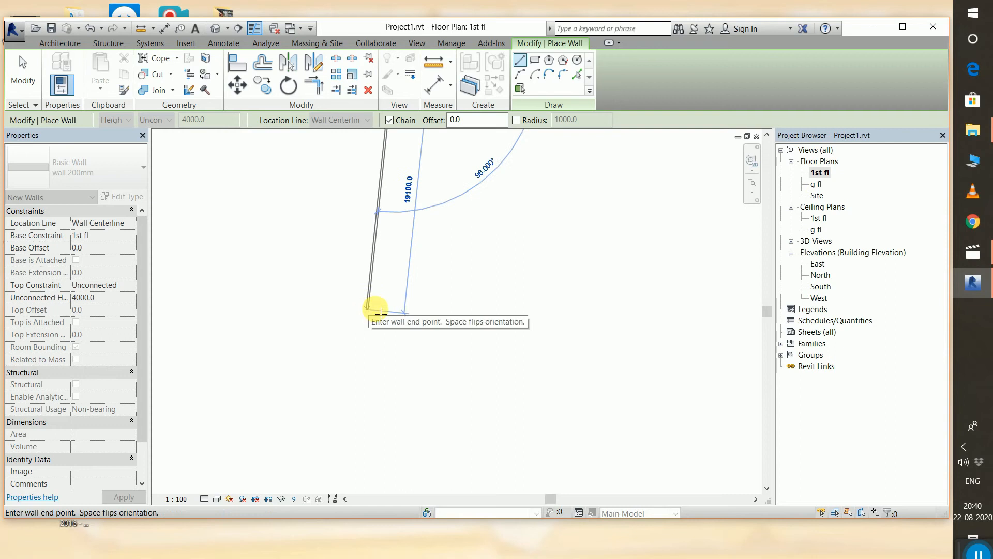
scroll(393, 281, "down", 3)
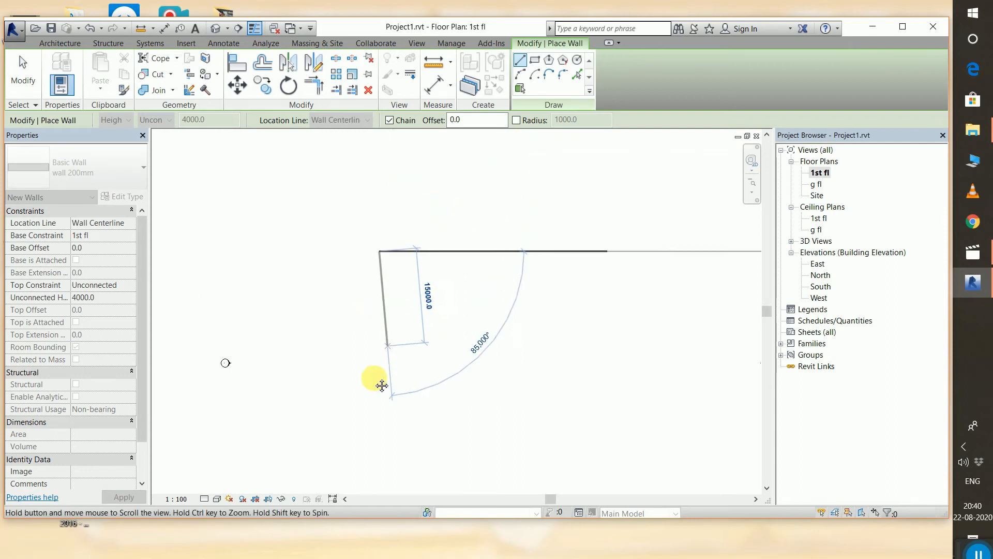
scroll(362, 362, "up", 3)
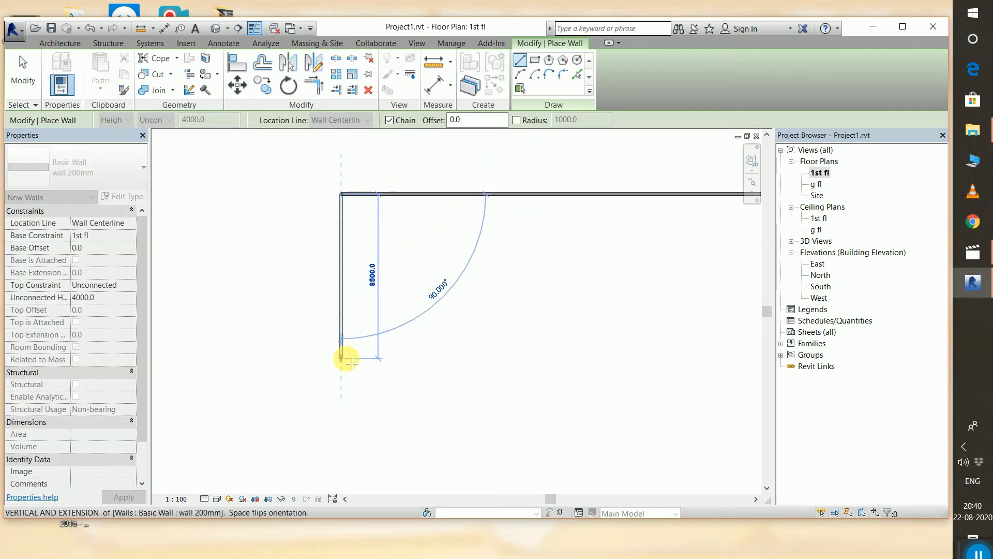
key("Escape")
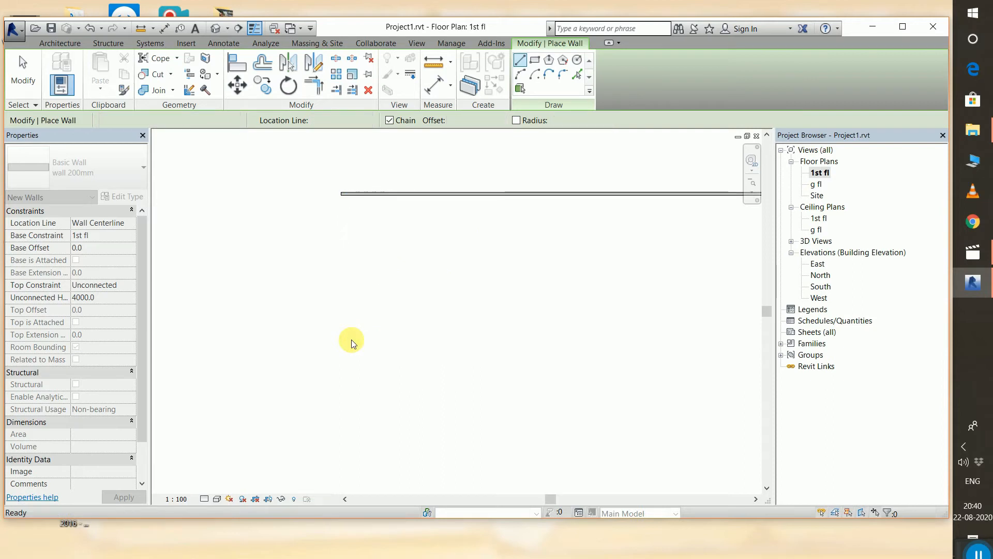
- Leave the Wall tool and delete the long horizontal wall just drawn
left_click(411, 195)
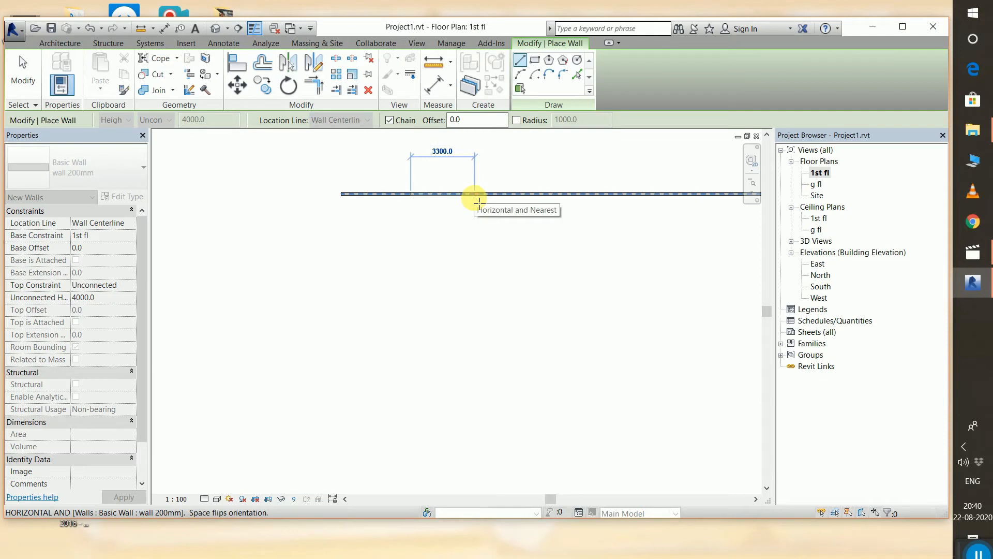
key("Escape")
key("Escape")
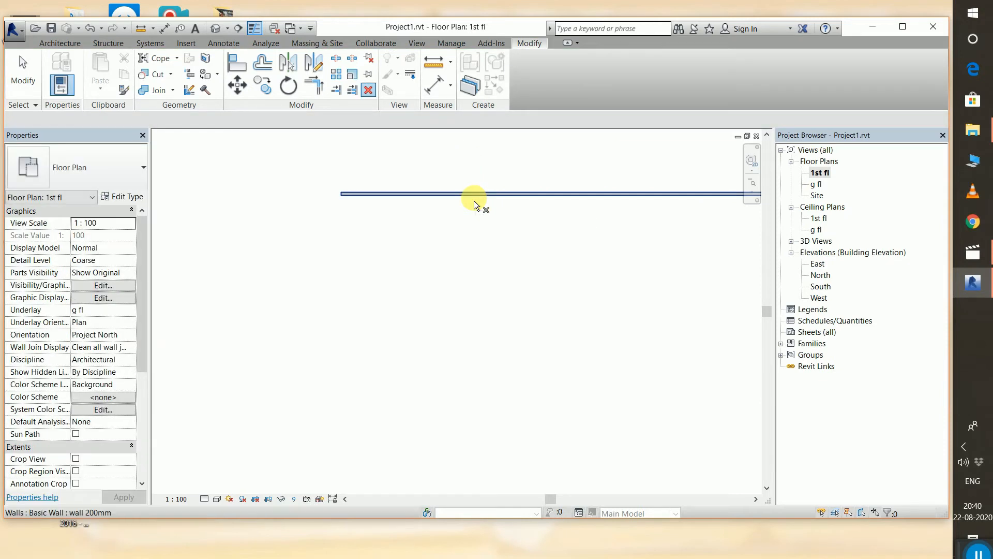
left_click(435, 195)
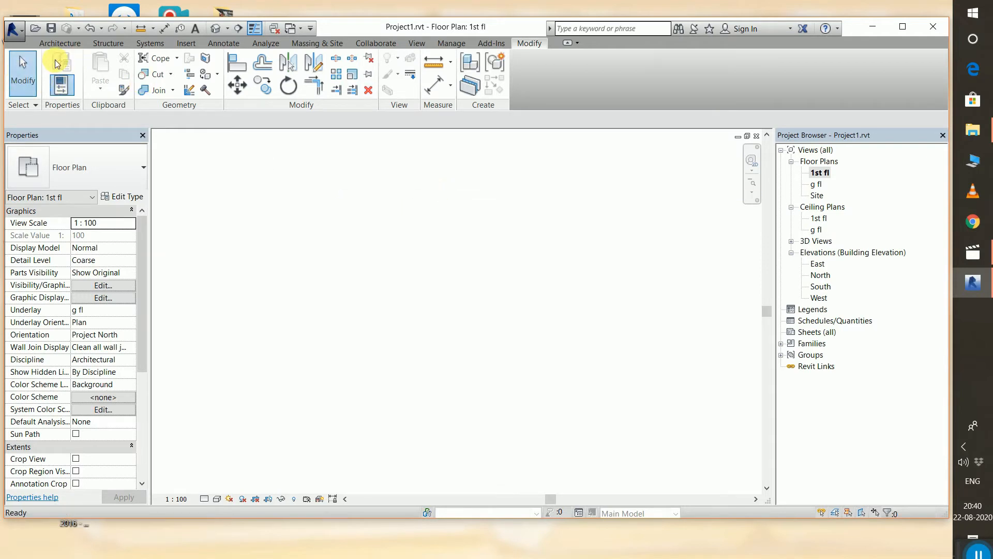
- Draw a closed rectangle of four 200 mm walls, about 10000 by 6000 mm, on the 1st fl plan with unconnected height 4000
left_click(56, 43)
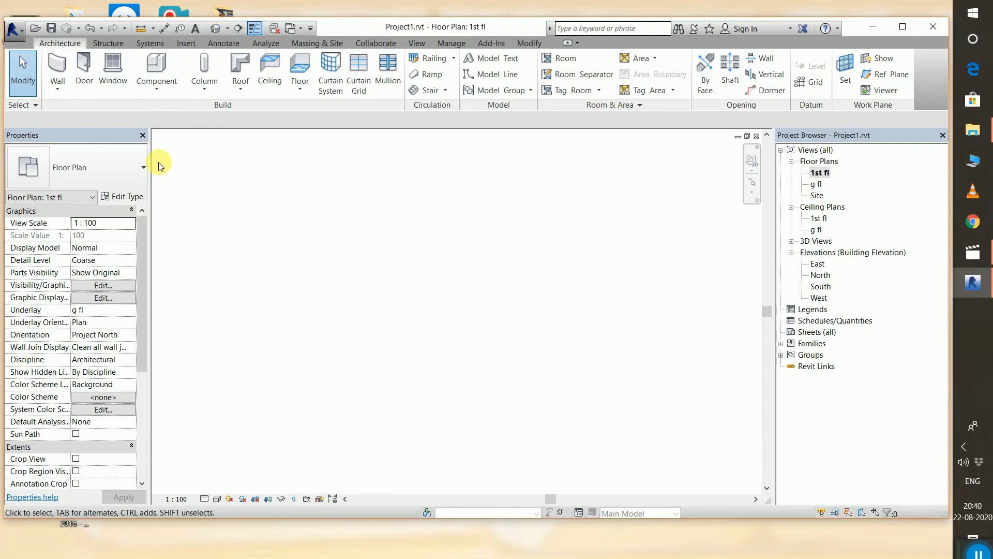
left_click(59, 67)
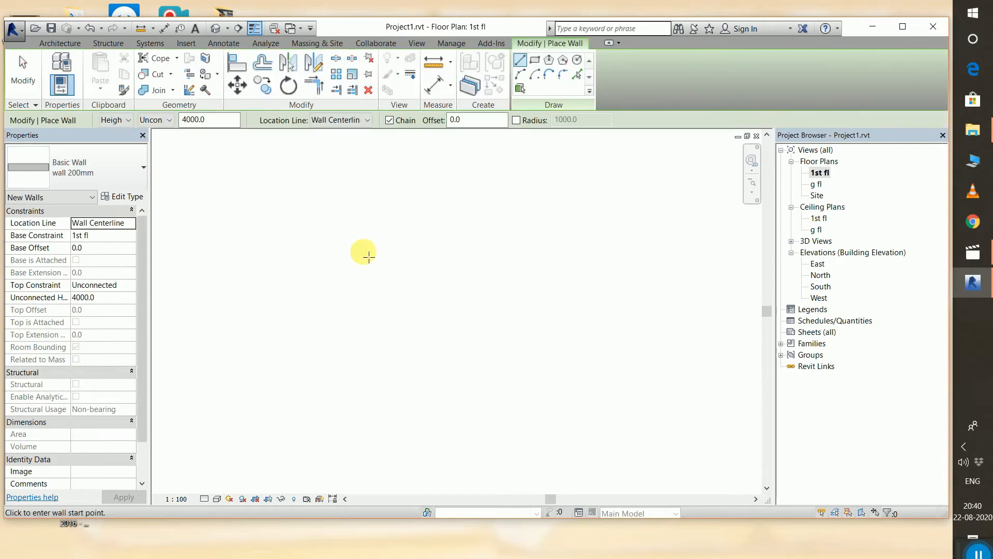
left_click(346, 233)
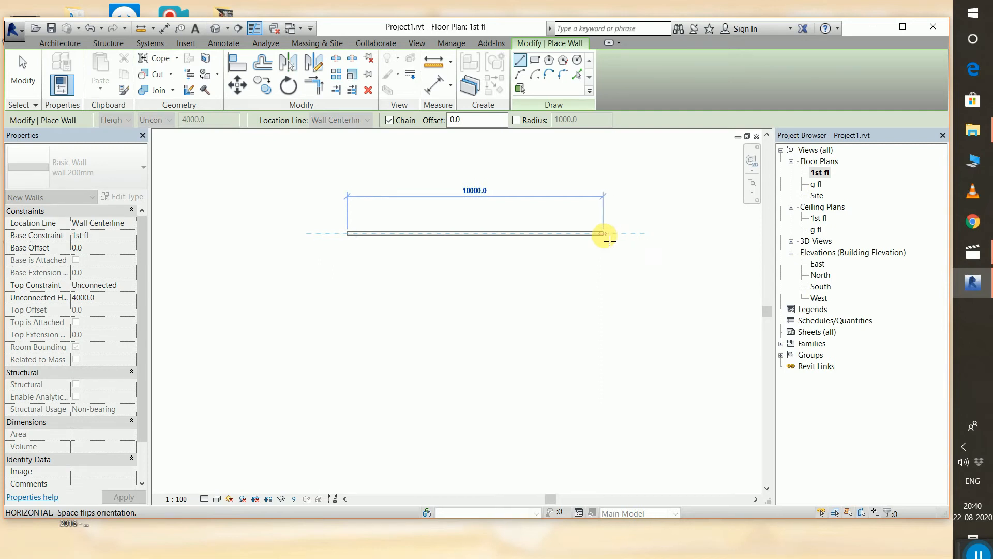
left_click(604, 234)
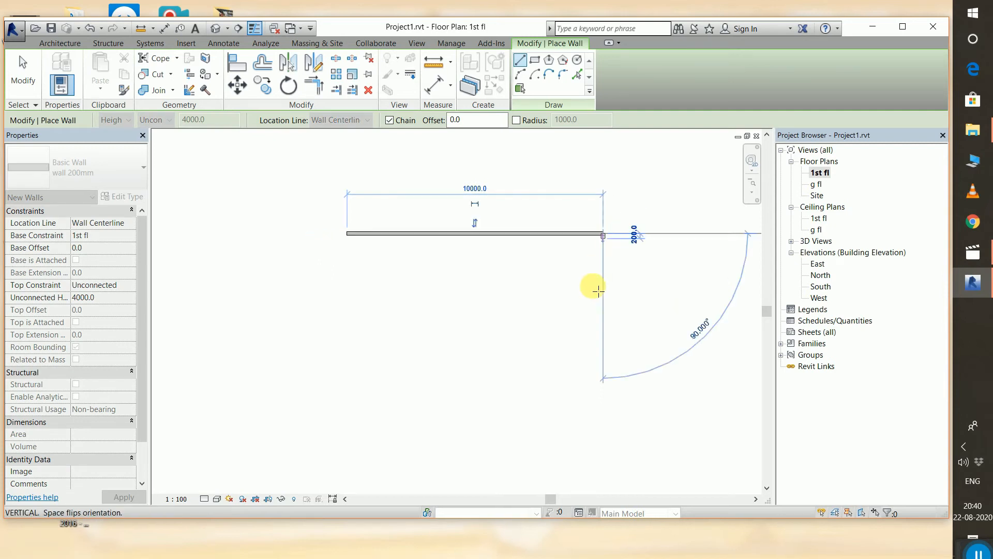
left_click(603, 391)
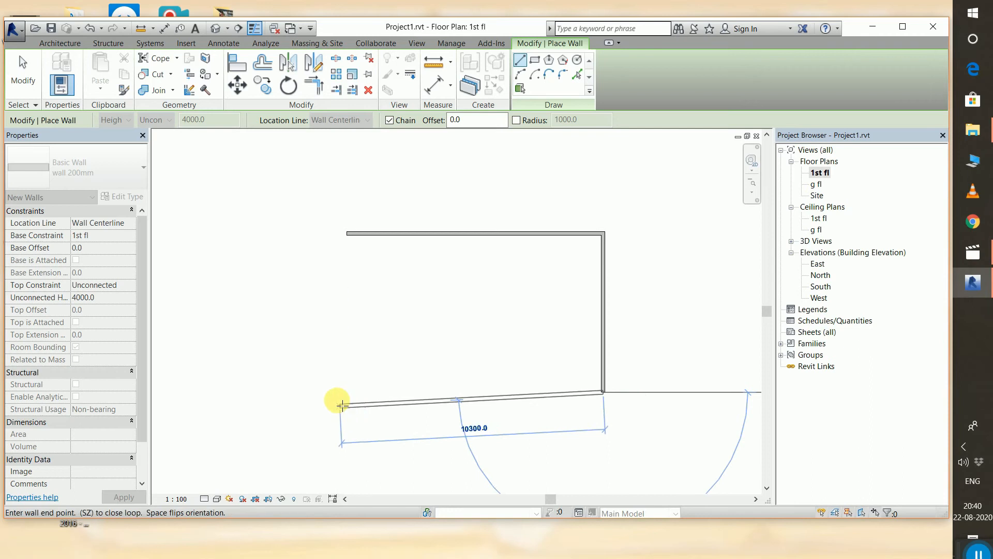
left_click(340, 400)
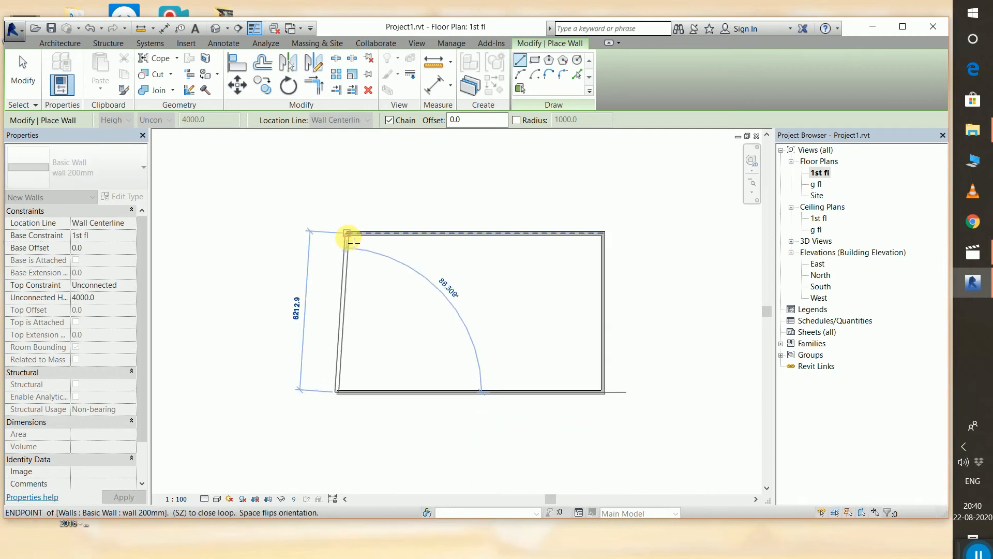
left_click(339, 233)
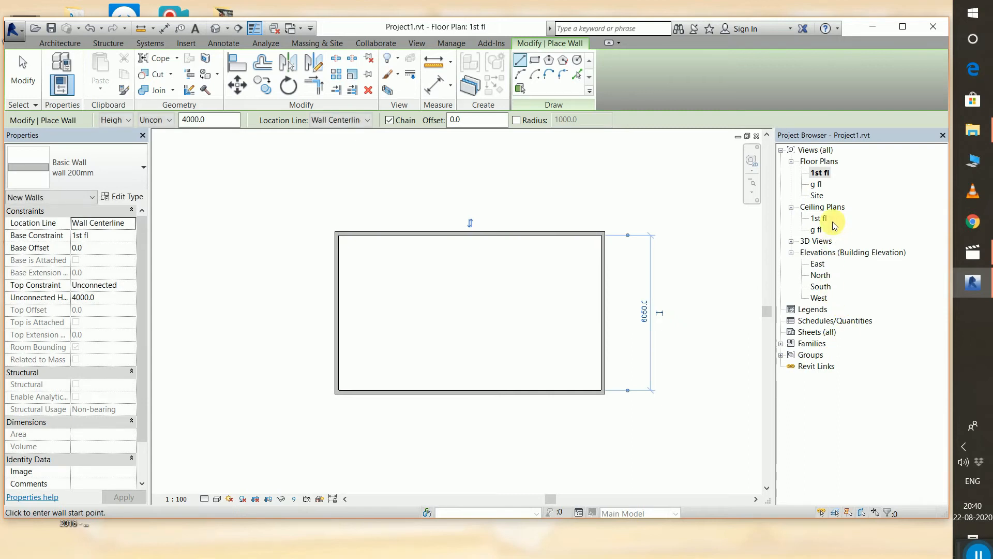
- Open the North elevation and examine where the new walls stand relative to the 1st fl and g fl levels
double_click(820, 275)
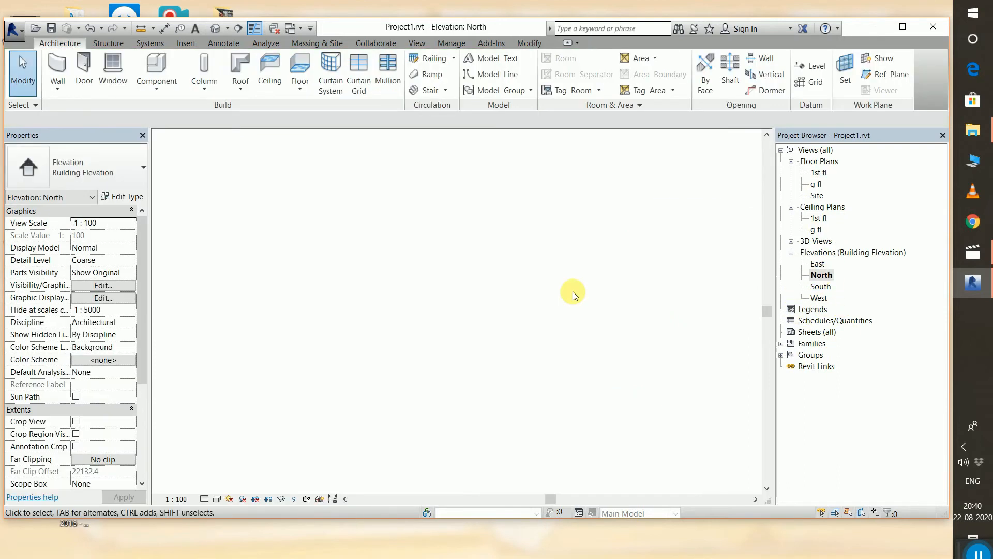
scroll(655, 292, "down", 1)
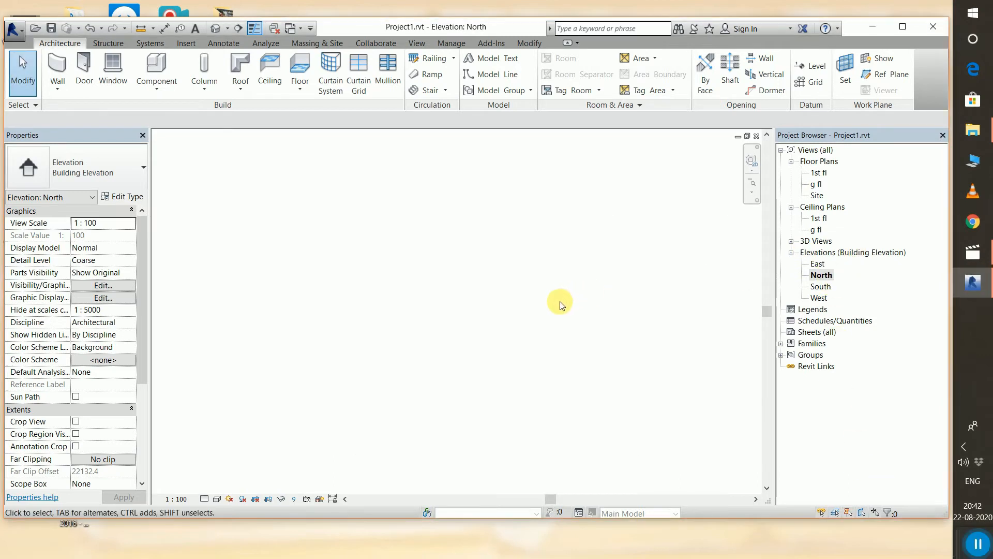
scroll(560, 302, "down", 1)
scroll(596, 310, "down", 4)
middle_click_drag(691, 382, 472, 337)
scroll(479, 320, "up", 3)
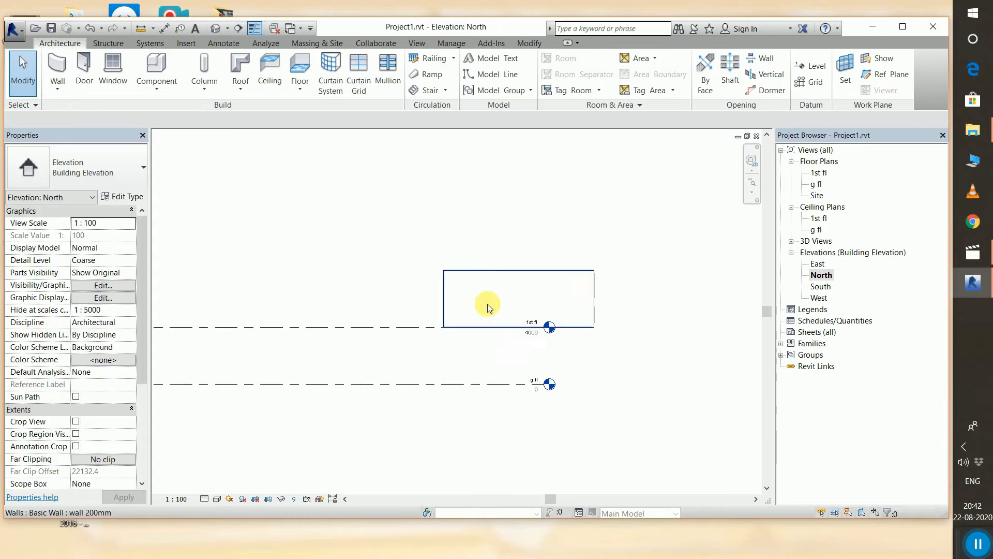
- Delete the two long 10400 mm walls standing on the 1st fl level in the North elevation
left_click(537, 282)
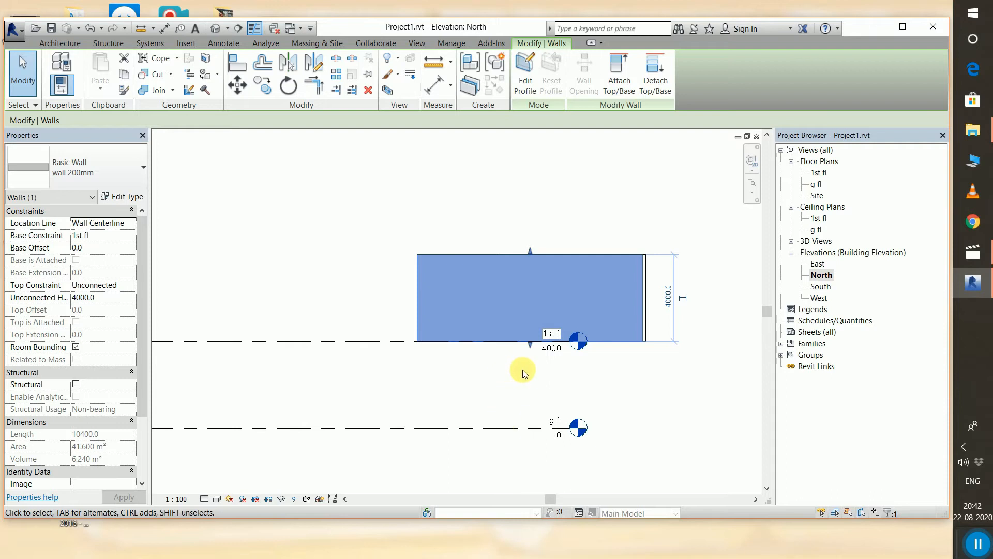
left_click_drag(566, 297, 520, 395)
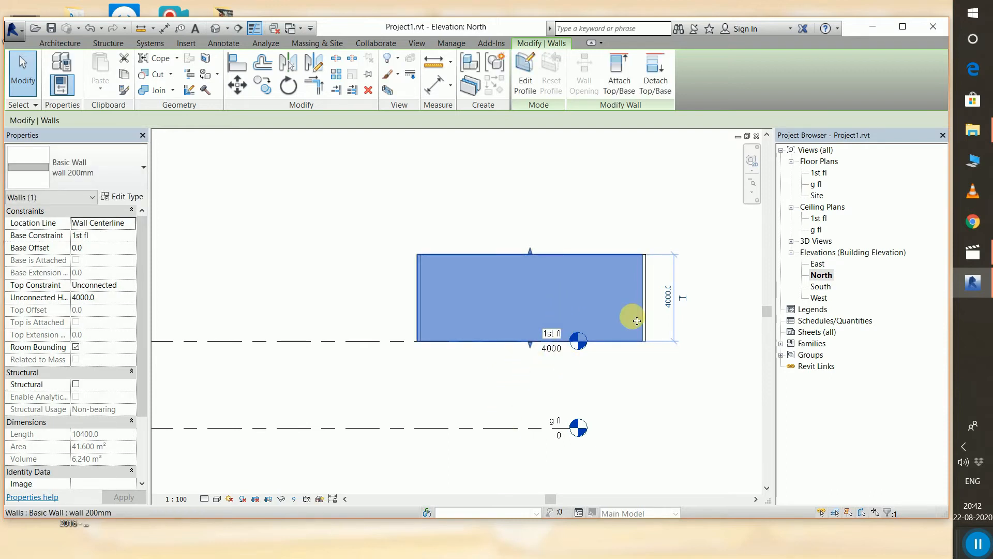
right_click(607, 284)
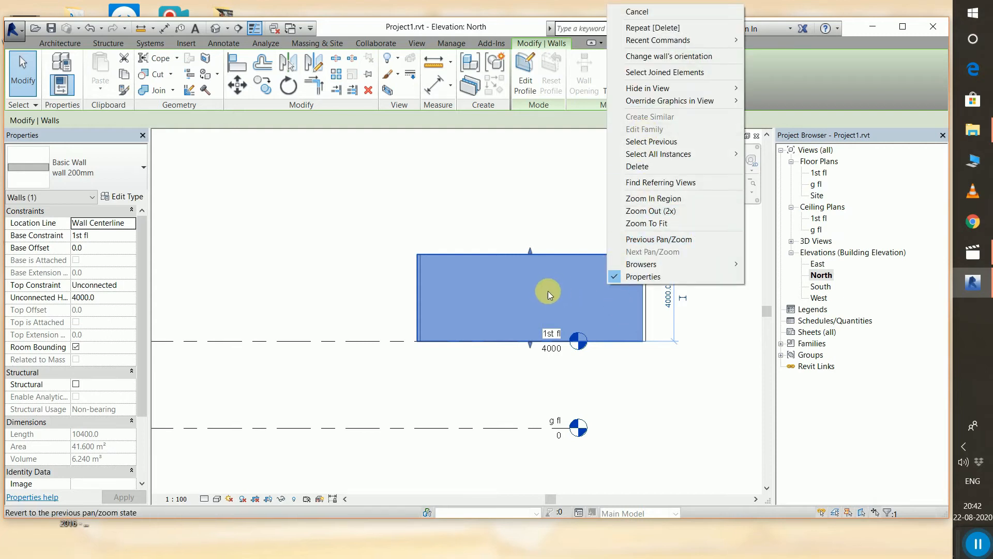
left_click(631, 166)
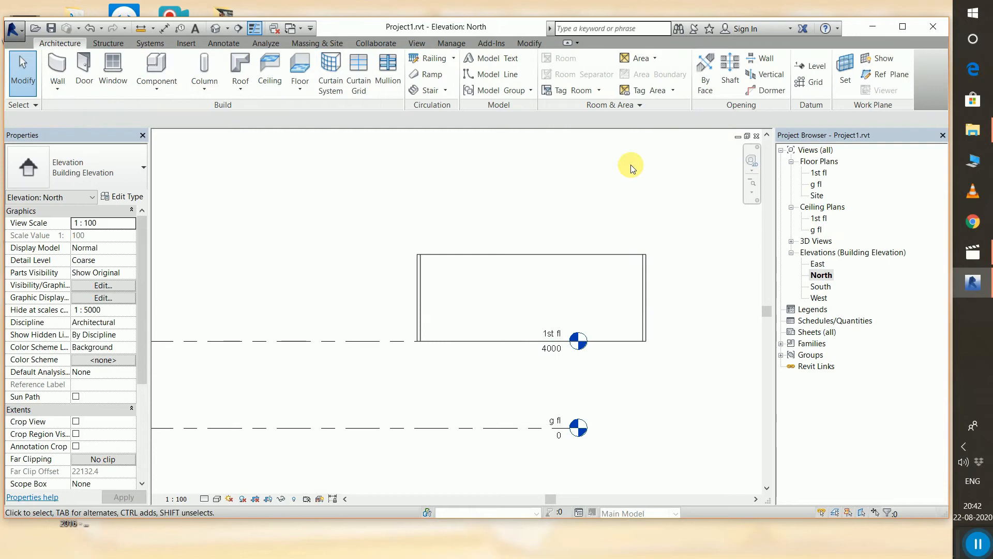
left_click(531, 261)
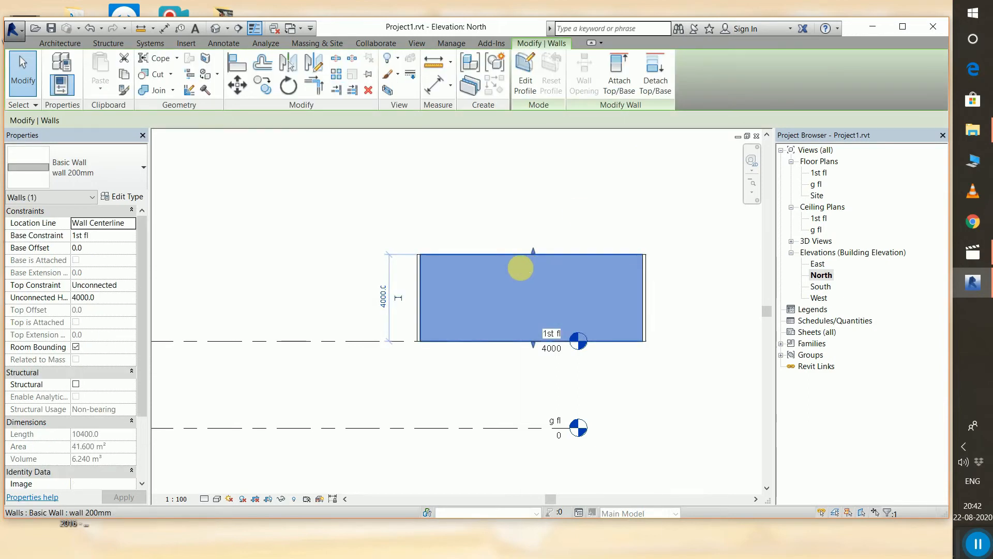
right_click(525, 272)
left_click(579, 431)
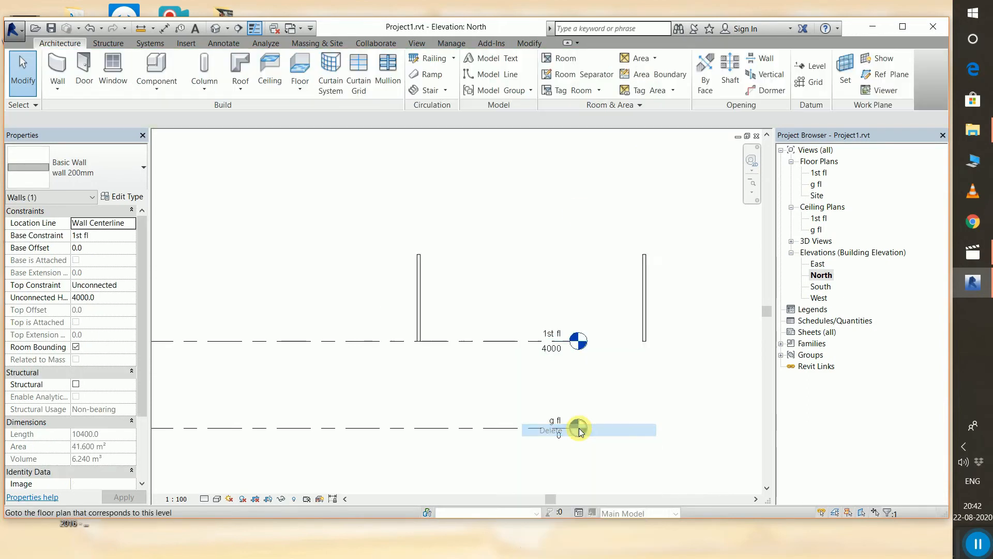
- Delete the two remaining short end walls on the 1st fl level in the North elevation
left_click(643, 293)
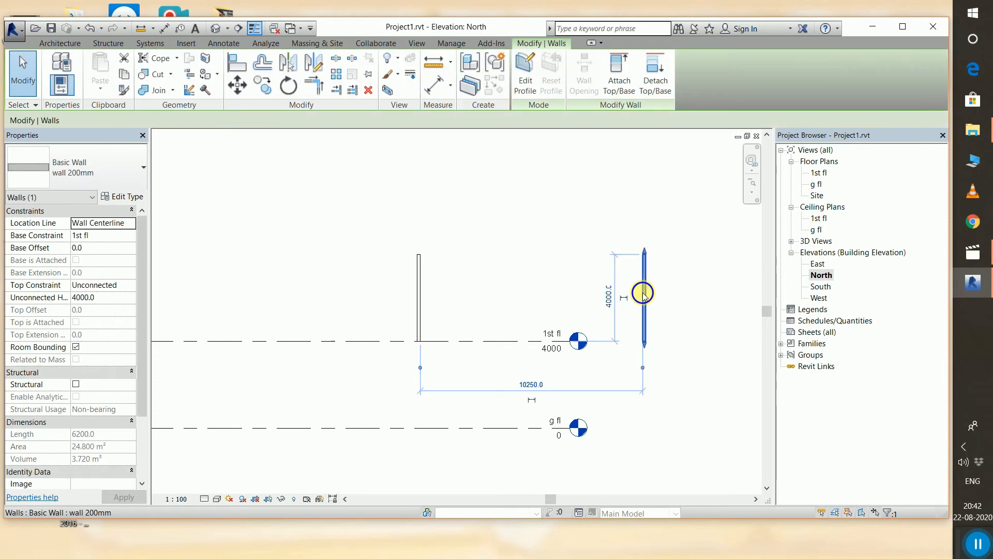
right_click(642, 293)
left_click(676, 175)
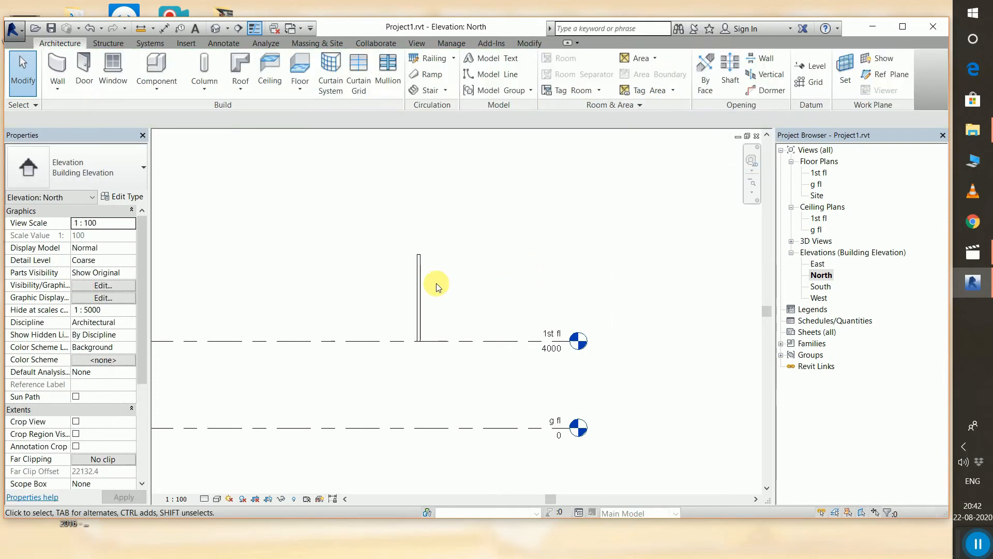
left_click(420, 283)
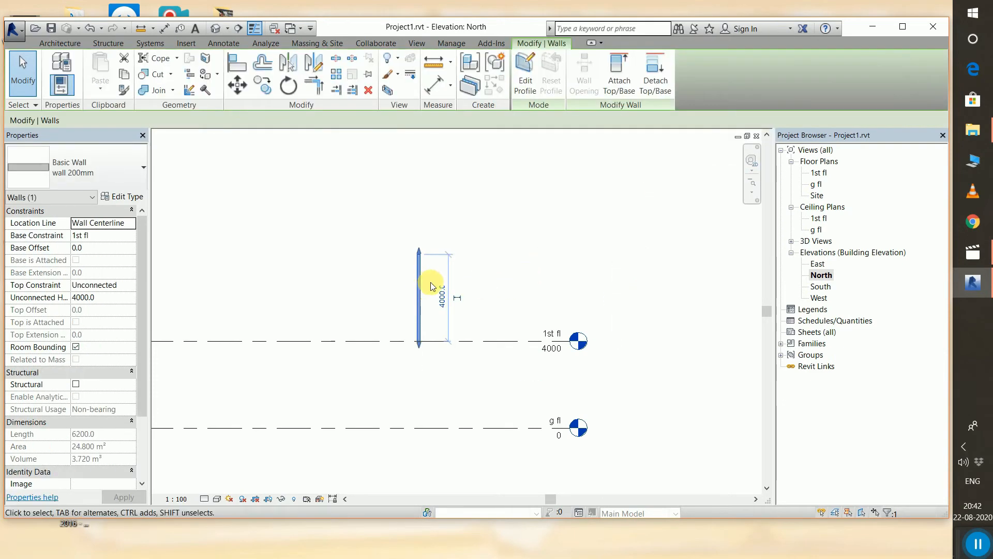
right_click(430, 283)
left_click(504, 165)
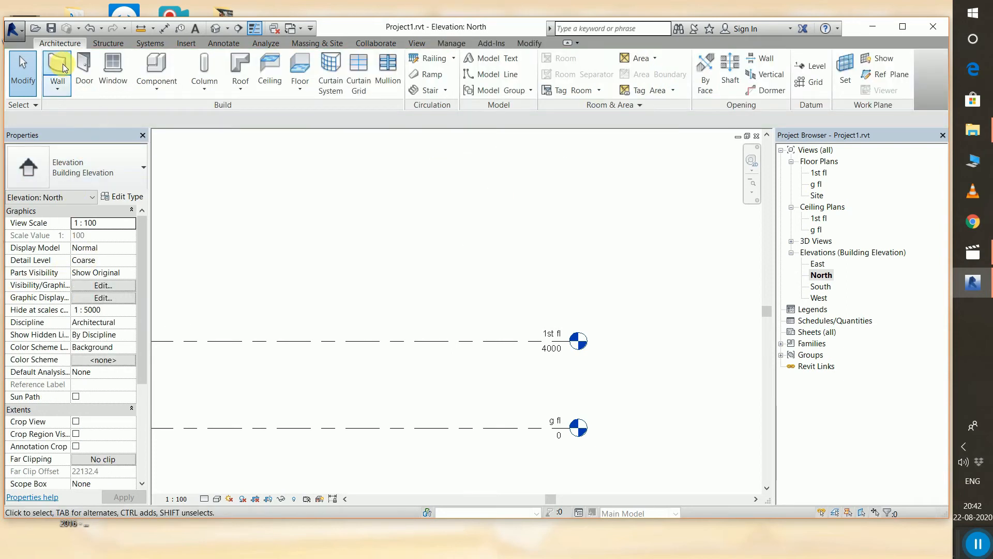
- Open the g fl floor plan and set the top constraint for new walls to Up to level: 1st fl
double_click(820, 175)
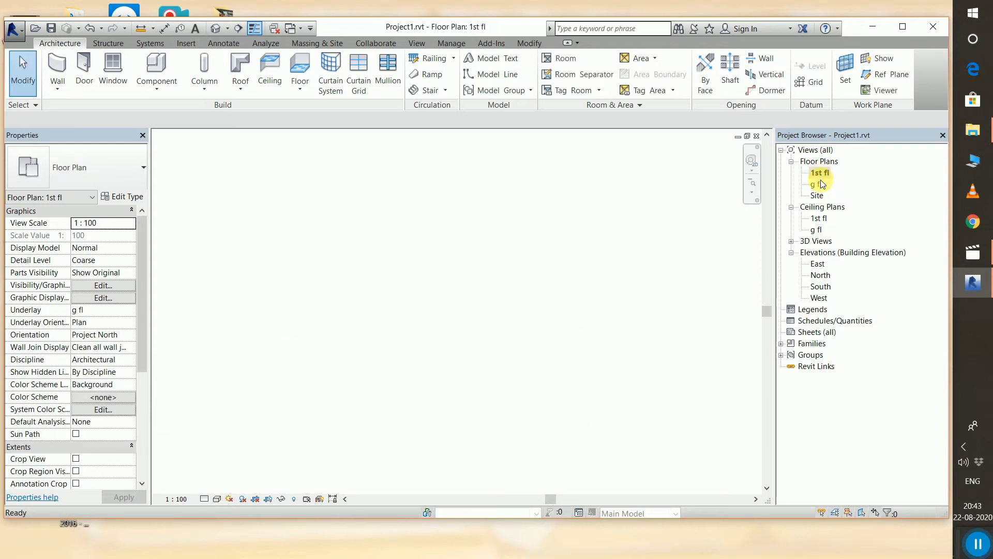
double_click(820, 182)
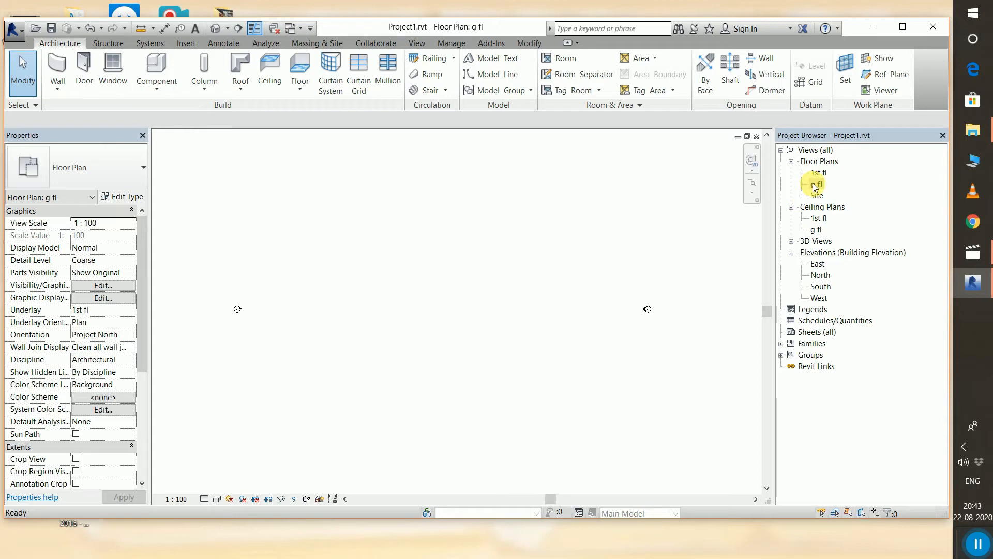
left_click(58, 73)
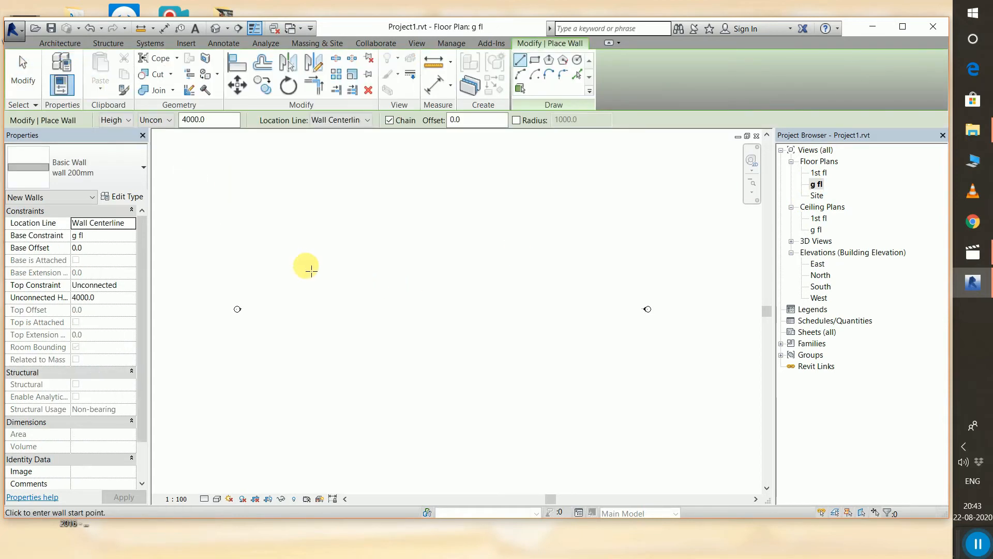
left_click(132, 284)
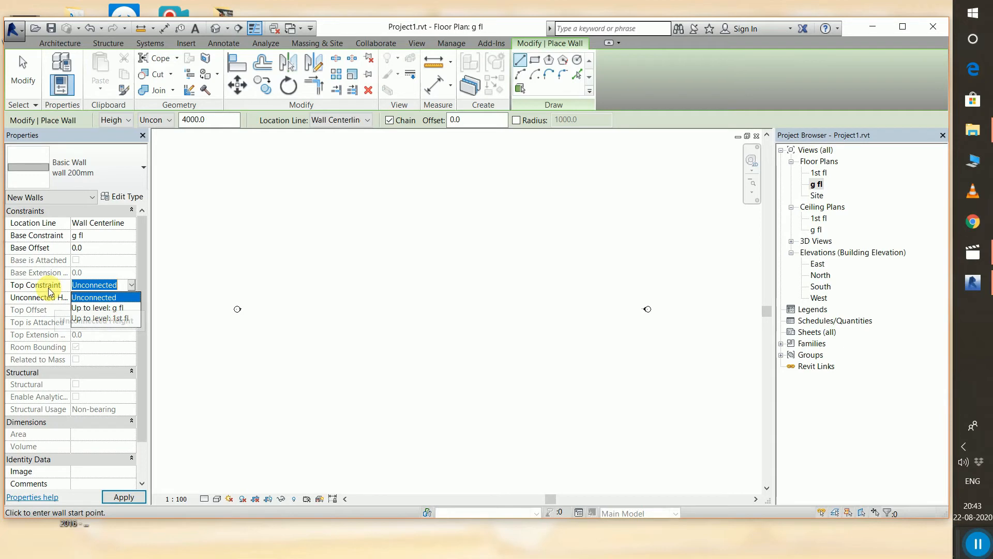
left_click(118, 318)
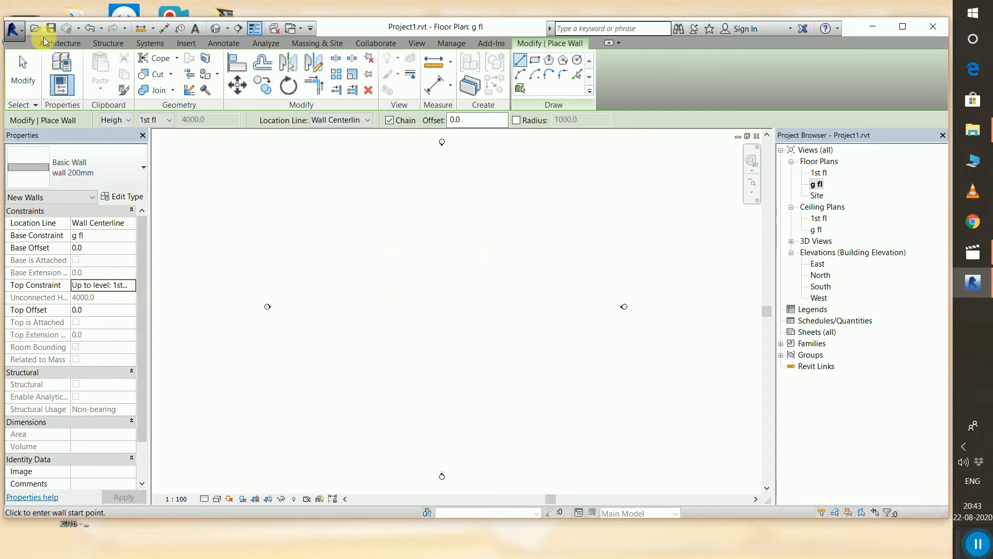
key("Escape")
key("Escape")
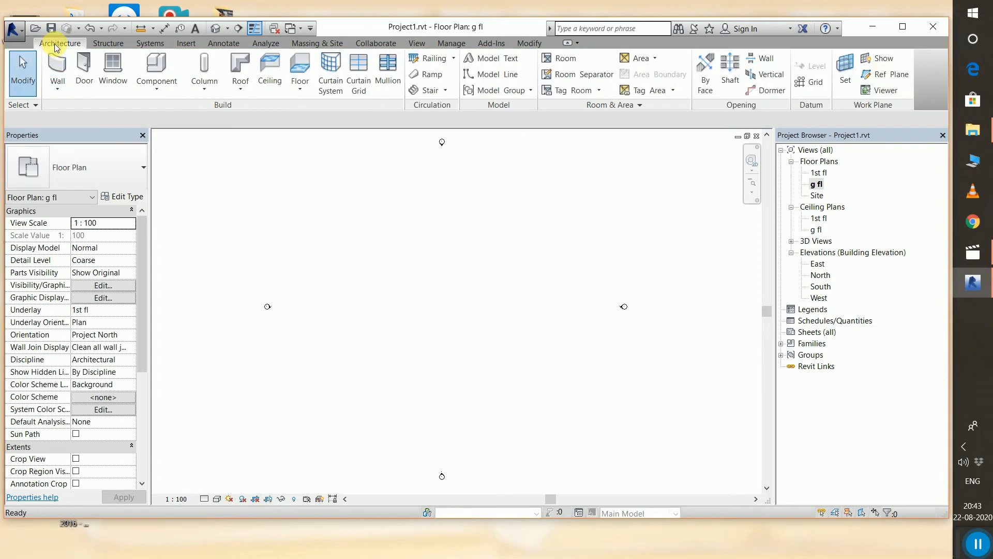
- Draw a closed rectangle of 'wall 200mm' walls, about 20500 by 10000 mm, between the elevation markers on the g fl plan
left_click(57, 61)
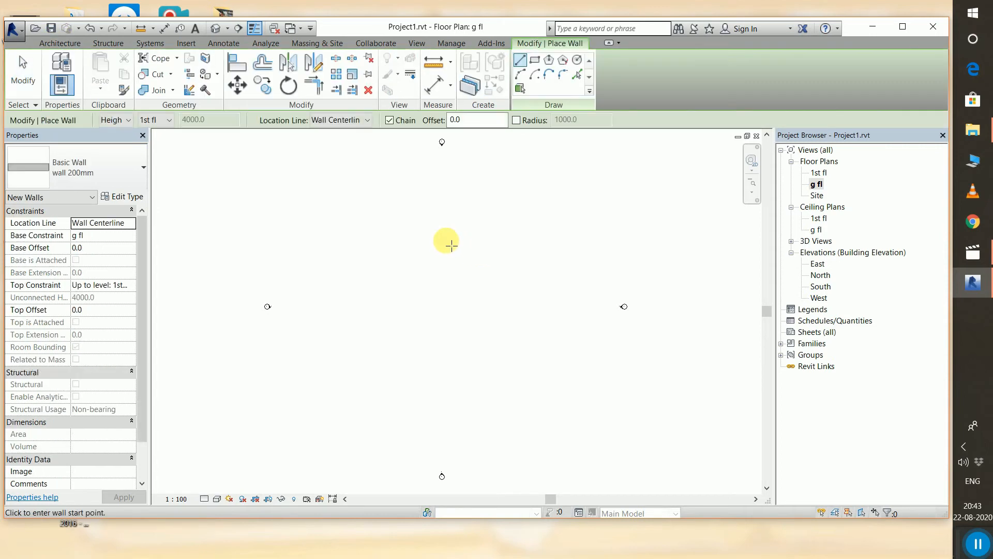
left_click(525, 236)
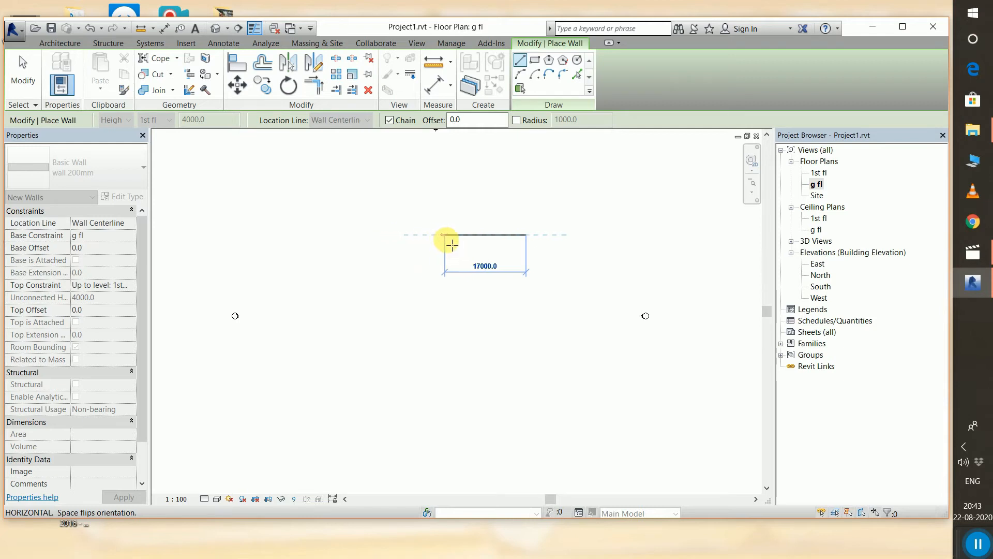
left_click(432, 239)
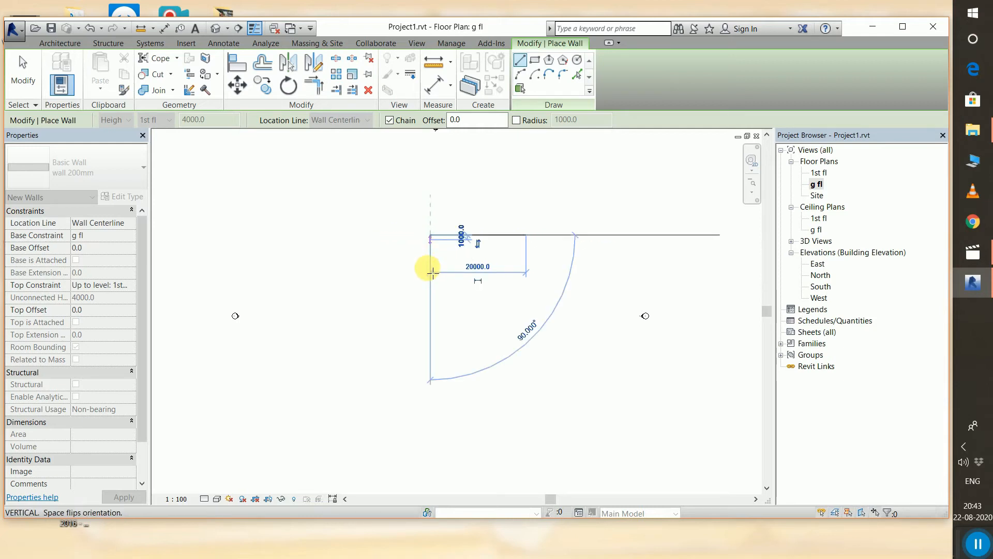
scroll(435, 289, "up", 5)
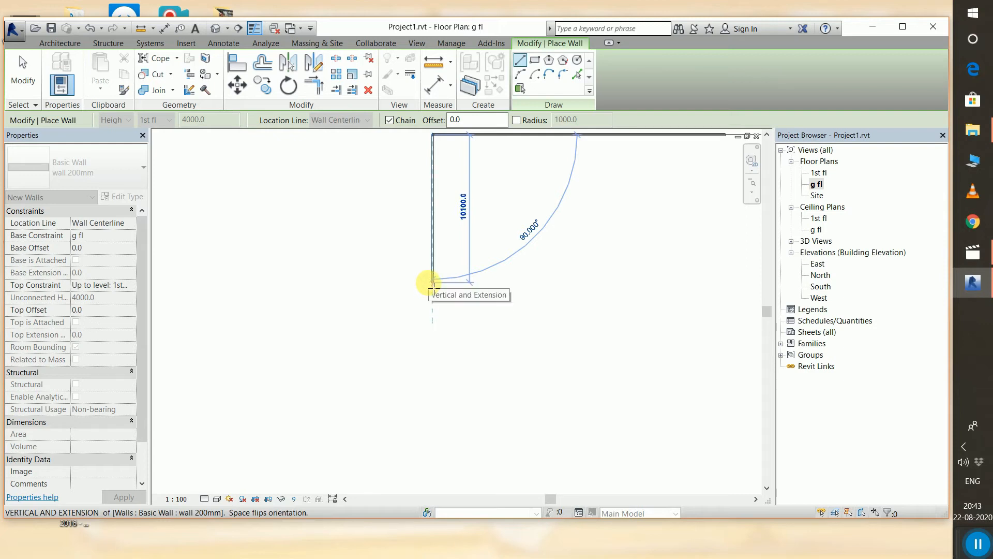
left_click(433, 280)
scroll(645, 289, "down", 1)
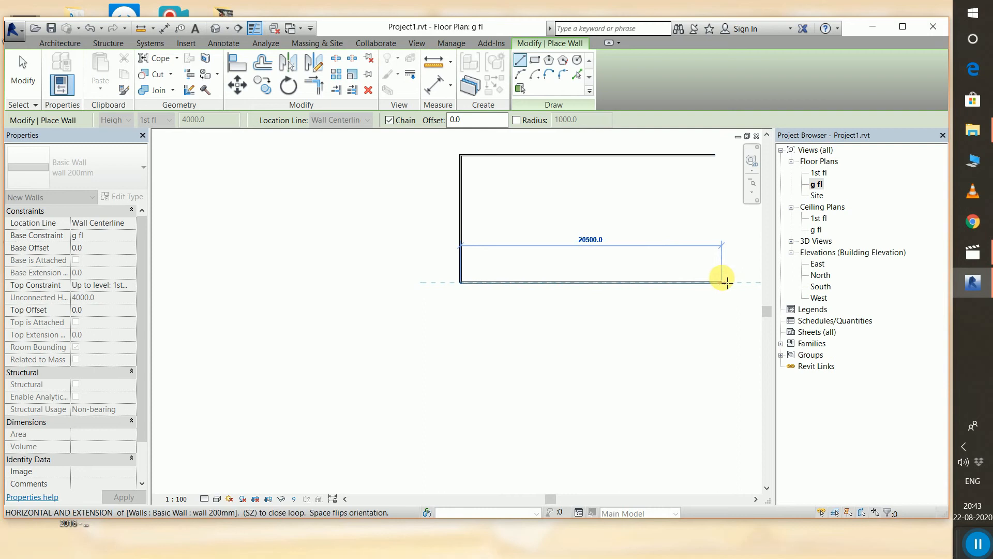
left_click(722, 282)
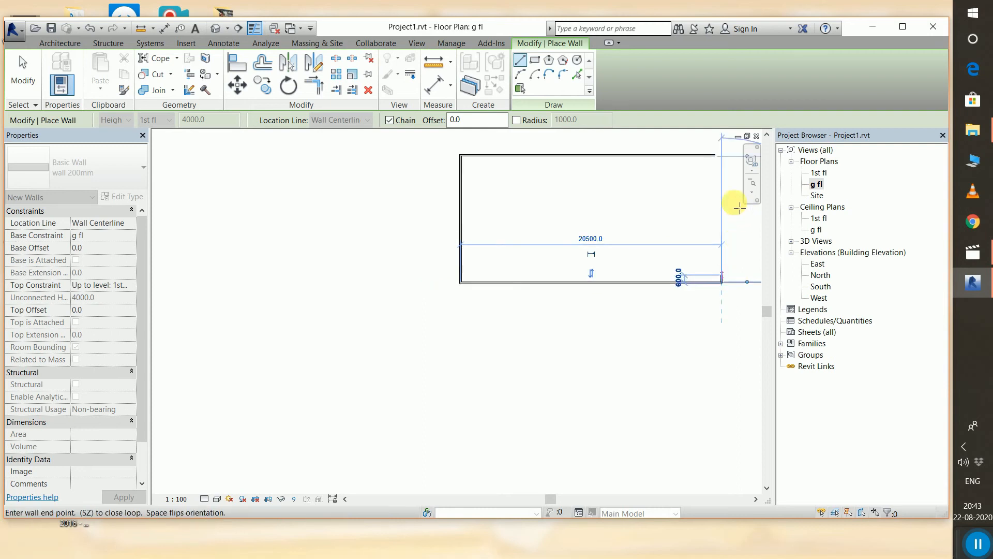
left_click(722, 155)
scroll(721, 155, "up", 3)
left_click(726, 156)
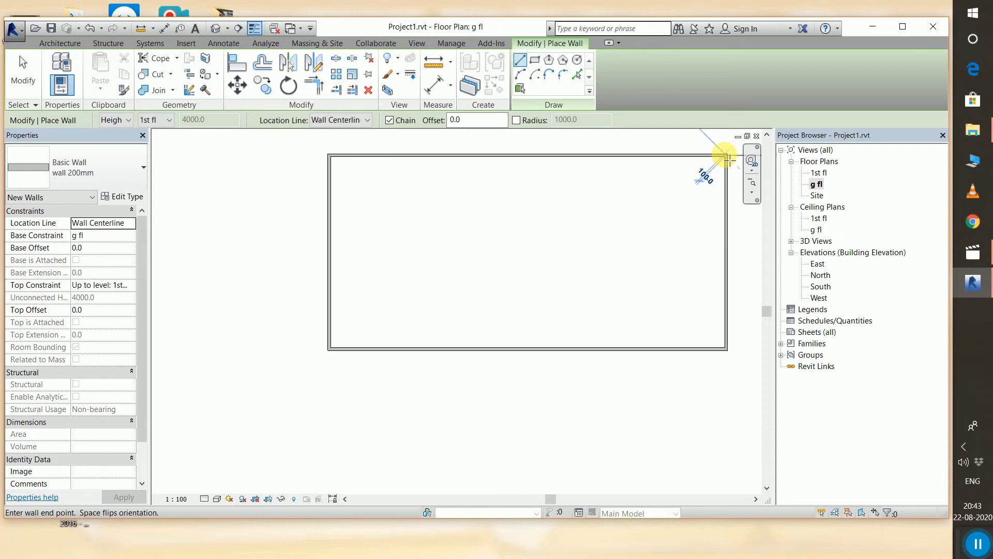
right_click(622, 196)
left_click(643, 203)
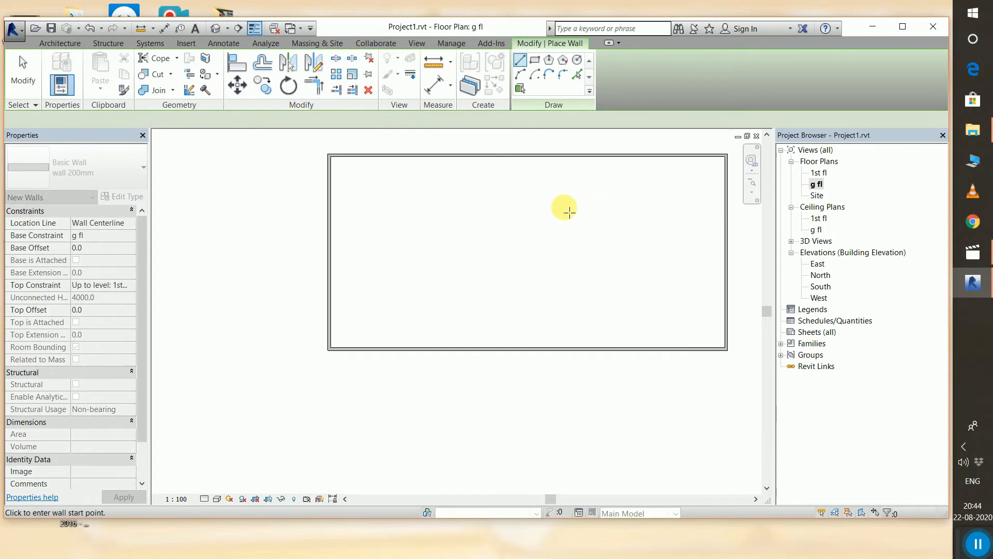
- Open the North elevation and examine how the new rectangle's walls span between the g fl and 1st fl levels
scroll(565, 206, "down", 1)
middle_click_drag(560, 210, 518, 333)
scroll(509, 329, "up", 1)
scroll(510, 329, "up", 2)
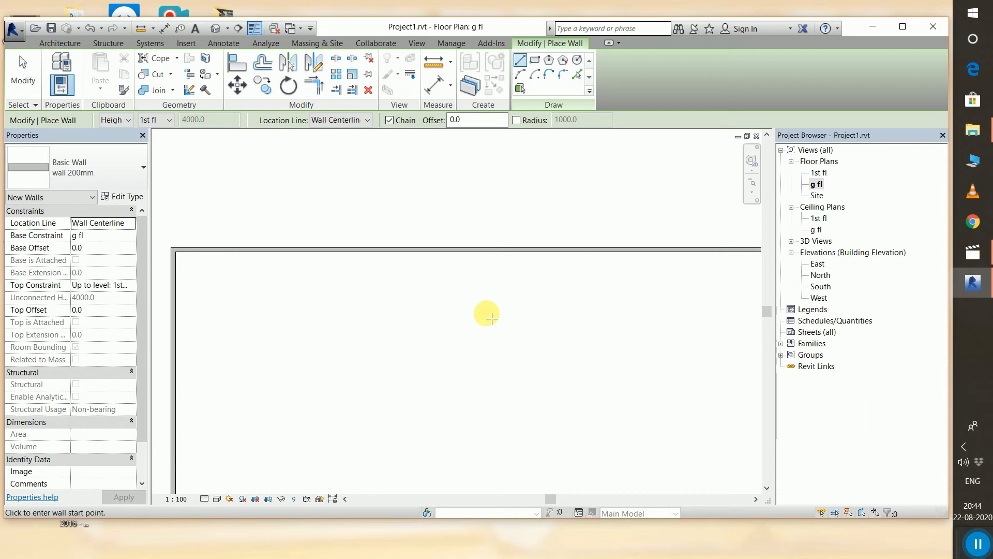
scroll(486, 313, "down", 1)
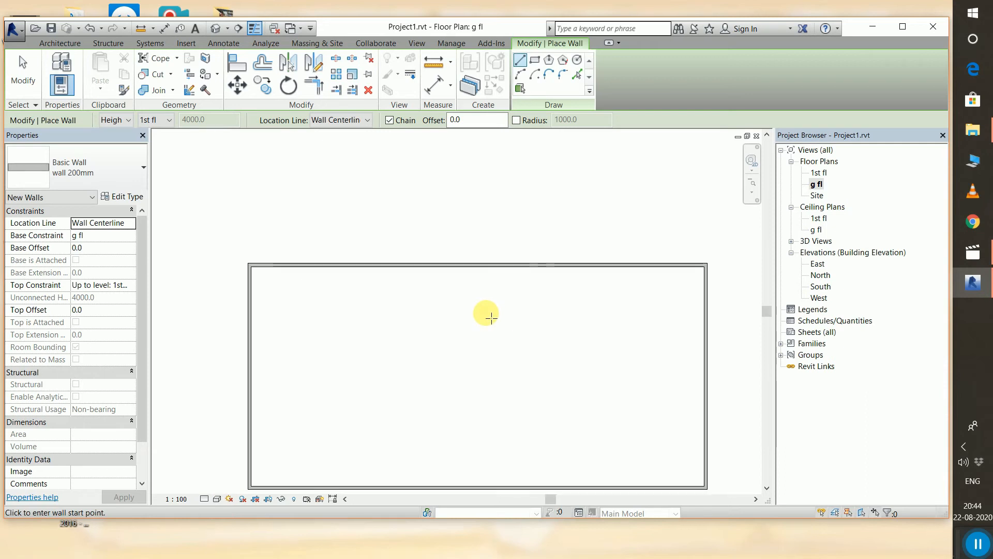
double_click(825, 278)
scroll(396, 352, "down", 1)
middle_click_drag(321, 362, 595, 327)
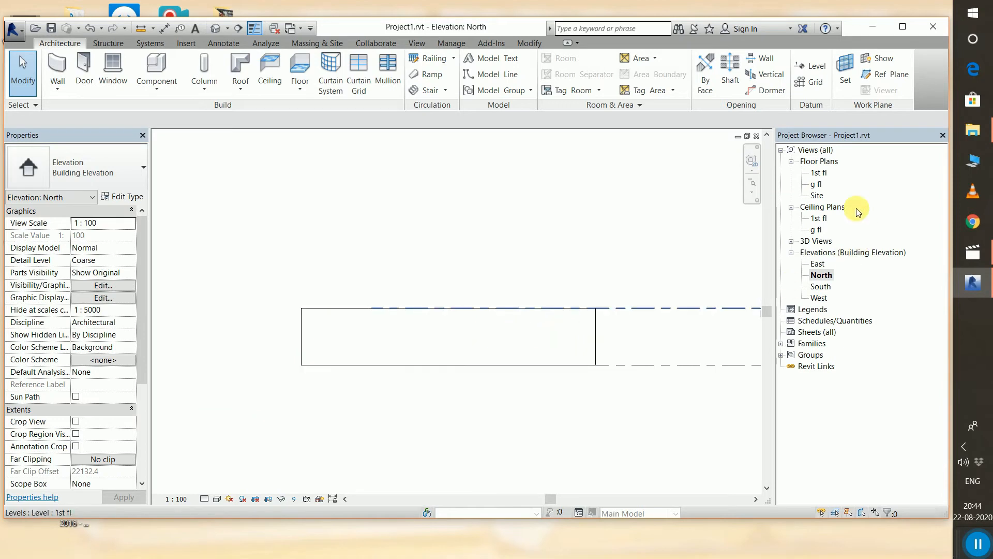
- Return to the g fl plan and inspect the base and top constraints of the rectangle's upper wall
double_click(817, 185)
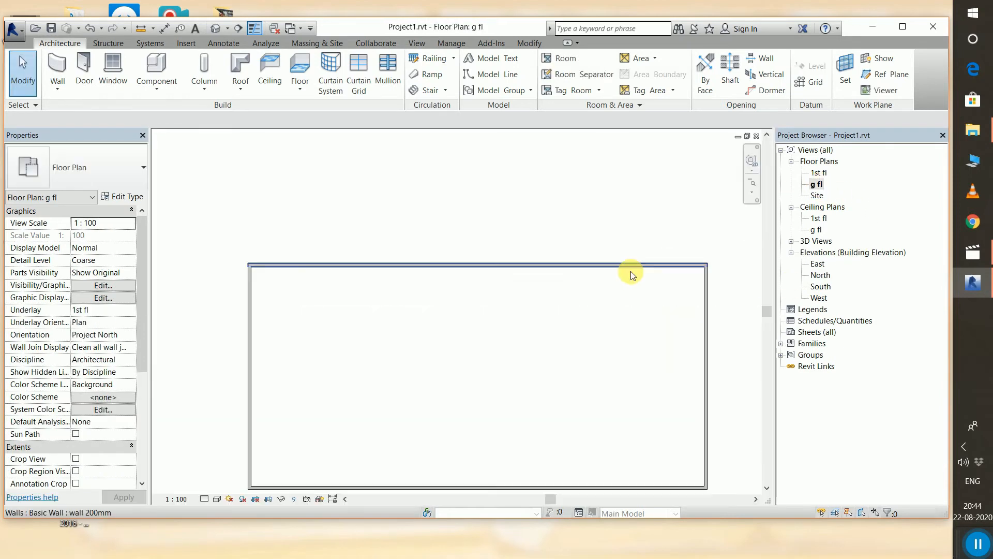
middle_click_drag(544, 336, 548, 266)
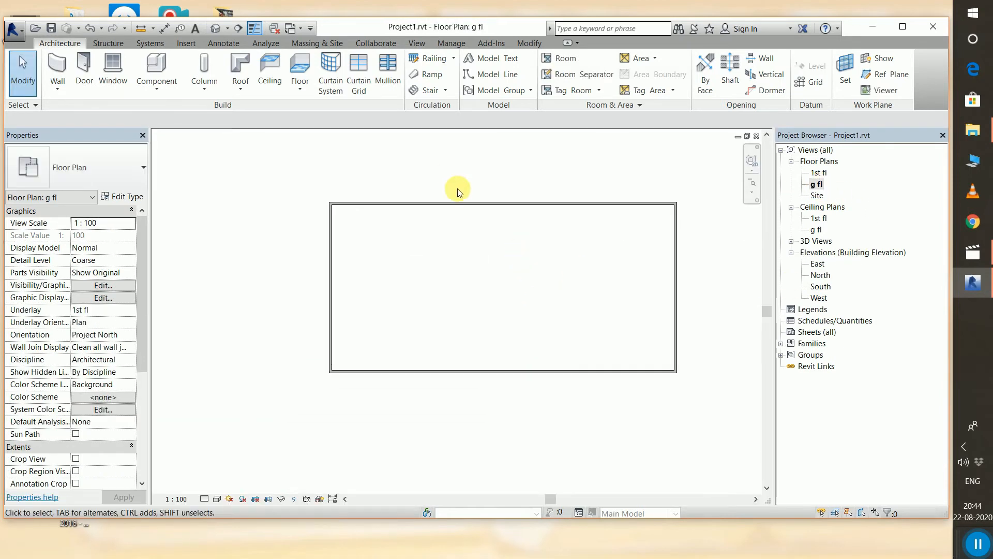
left_click(463, 203)
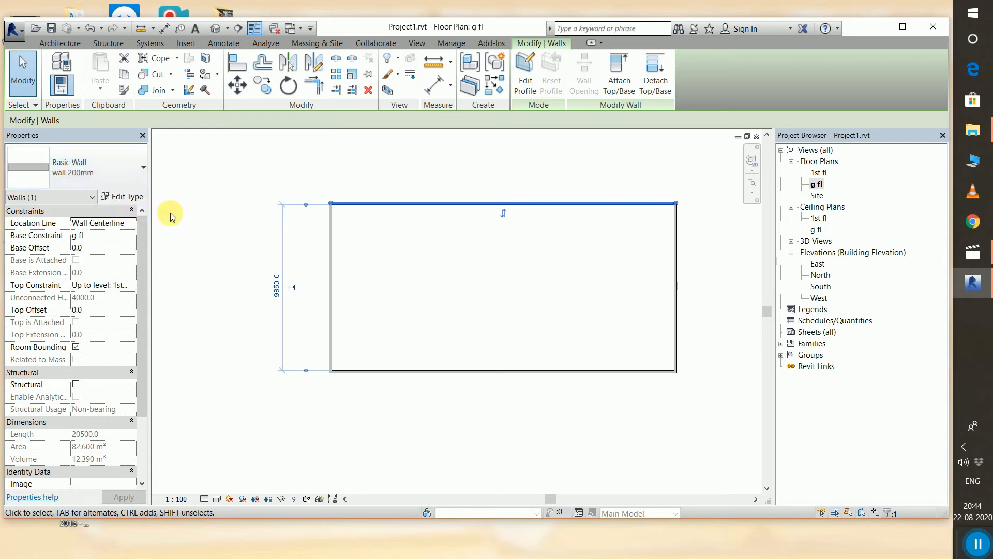
left_click(14, 66)
- Draw a partition about 4200 mm down from the rectangle's upper wall, then horizontally across to the right outer wall
left_click(57, 63)
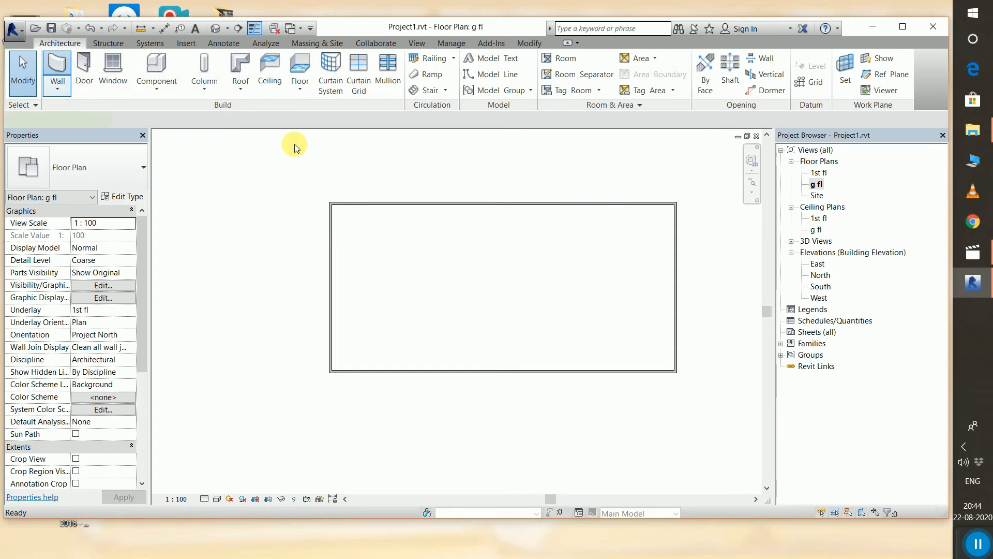
left_click(443, 206)
left_click(443, 274)
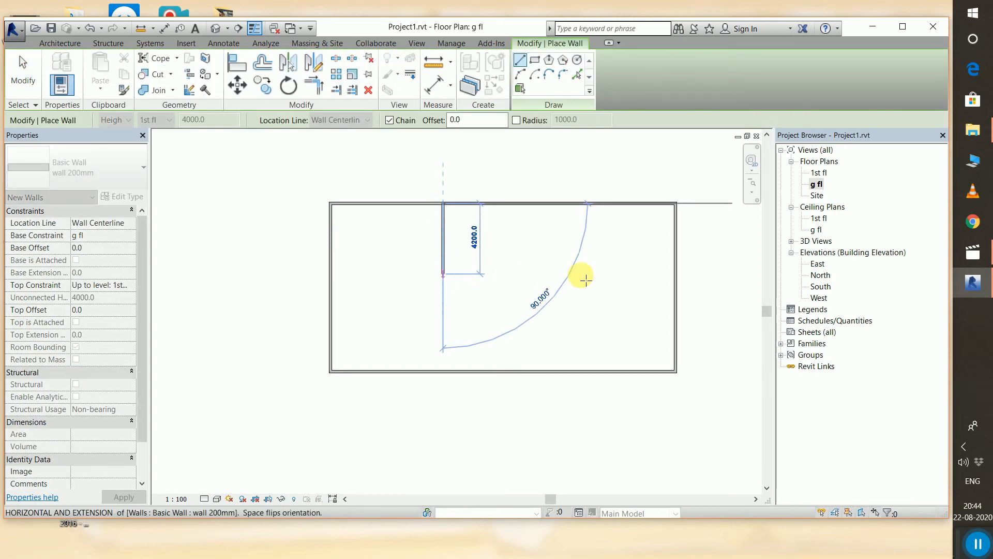
left_click(677, 275)
key("Escape")
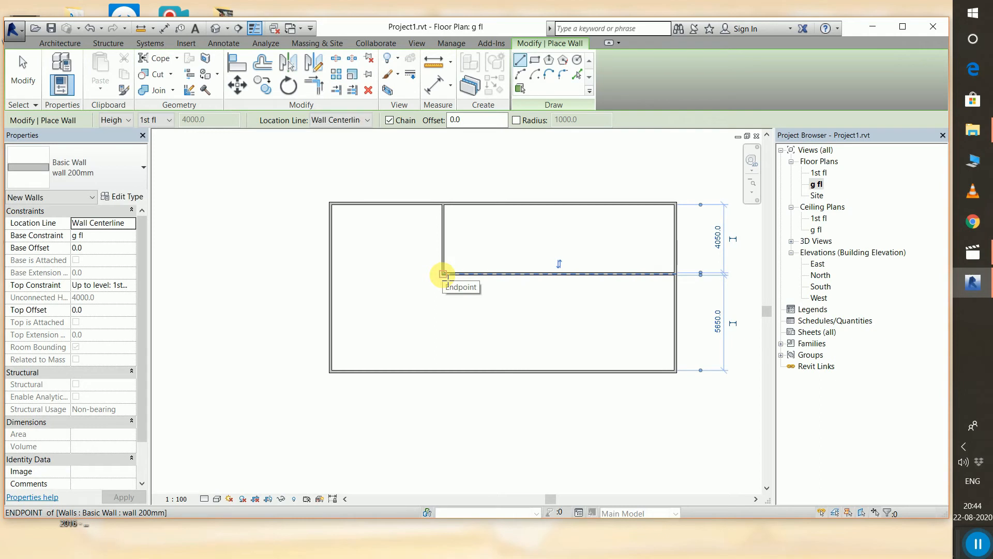
- Continue the horizontal partition about 6675 mm from the vertical partition's lower end to the left outer wall
left_click(332, 274)
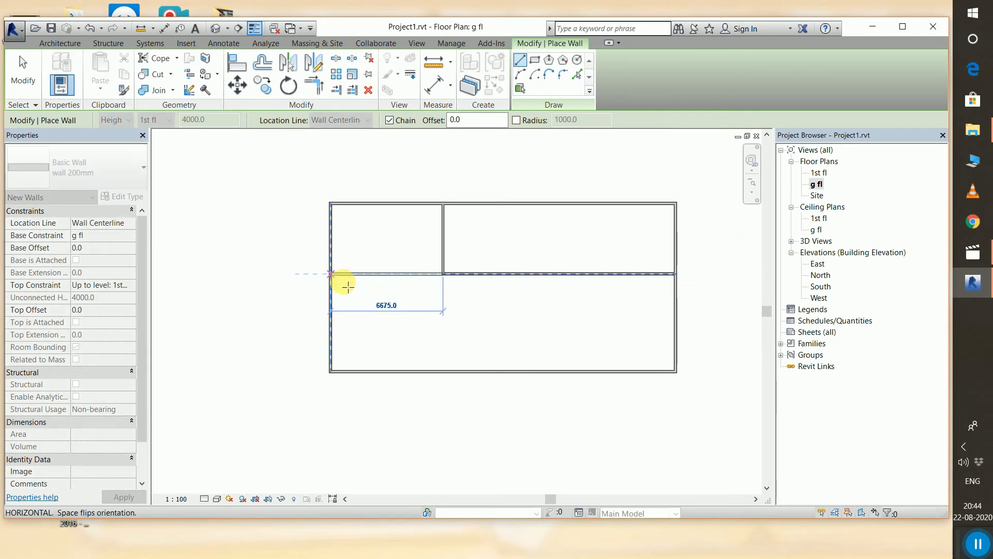
left_click(409, 276)
right_click(393, 303)
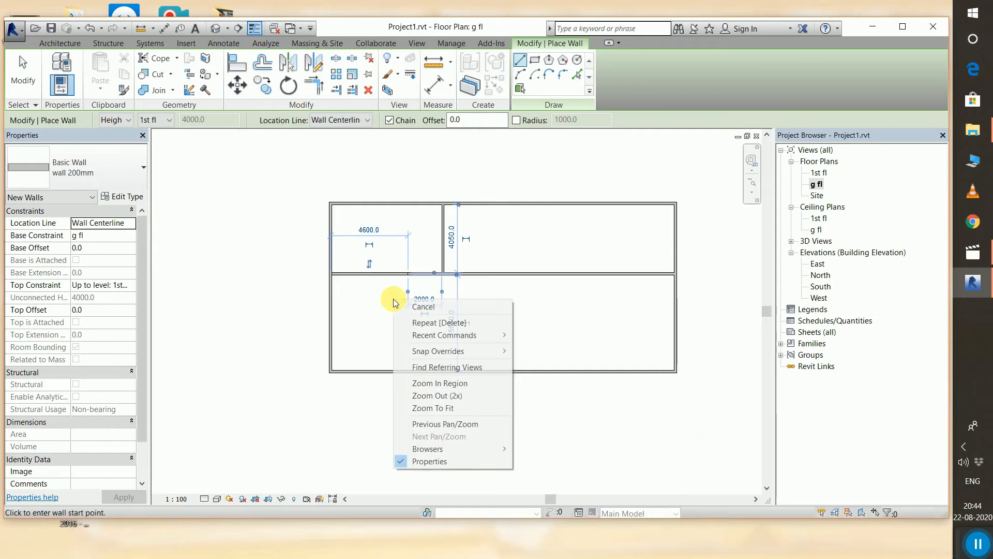
left_click(420, 306)
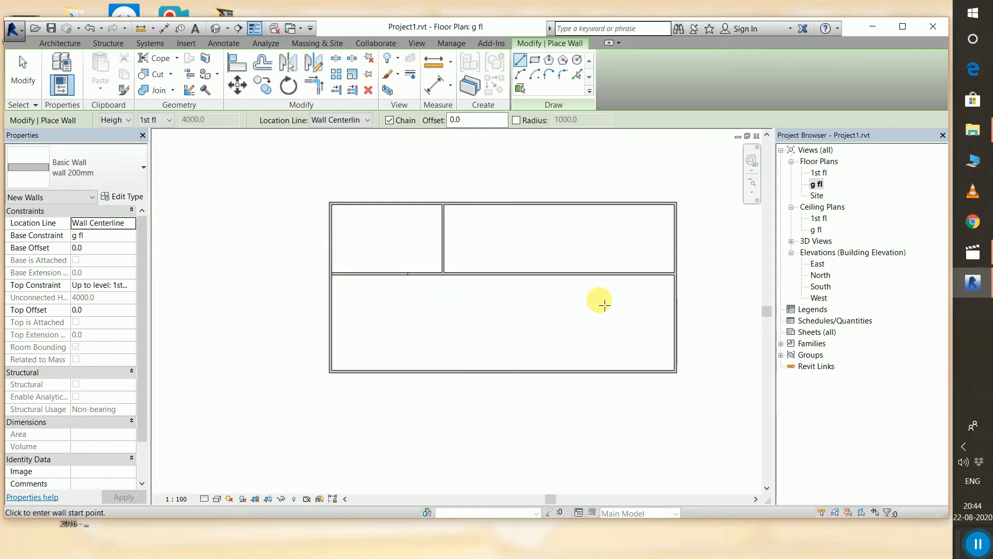
- Draw a vertical partition about 5800 mm long from the right part of the horizontal partition down to the lower outer wall
left_click(583, 275)
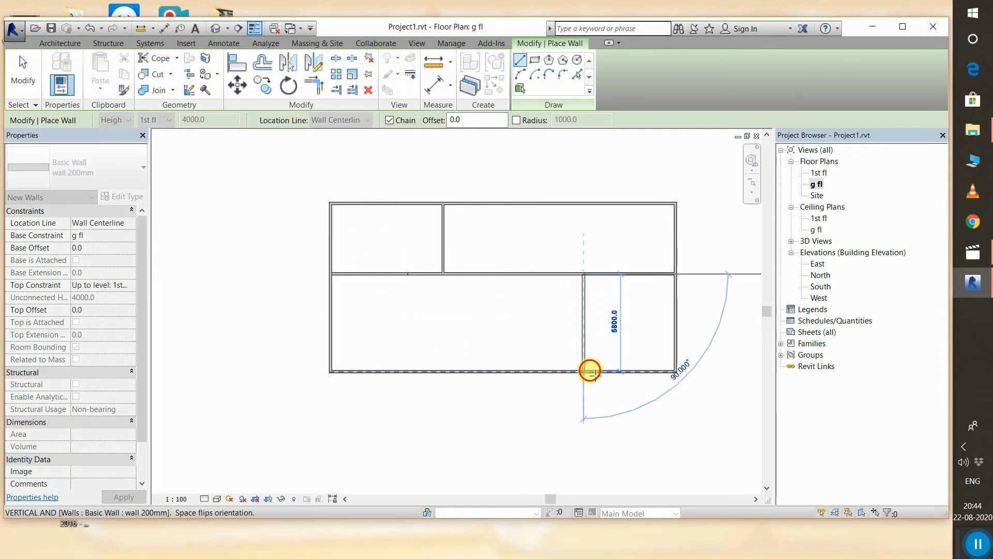
left_click(590, 370)
right_click(509, 334)
left_click(525, 343)
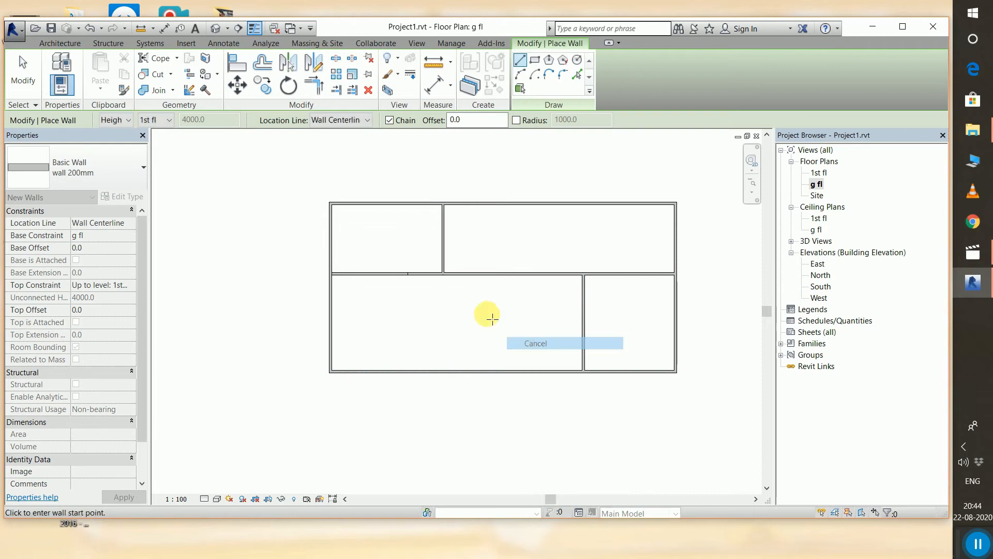
- Draw a second vertical partition about 6725 mm left of the lower one, from the horizontal partition to the lower outer wall
left_click(467, 274)
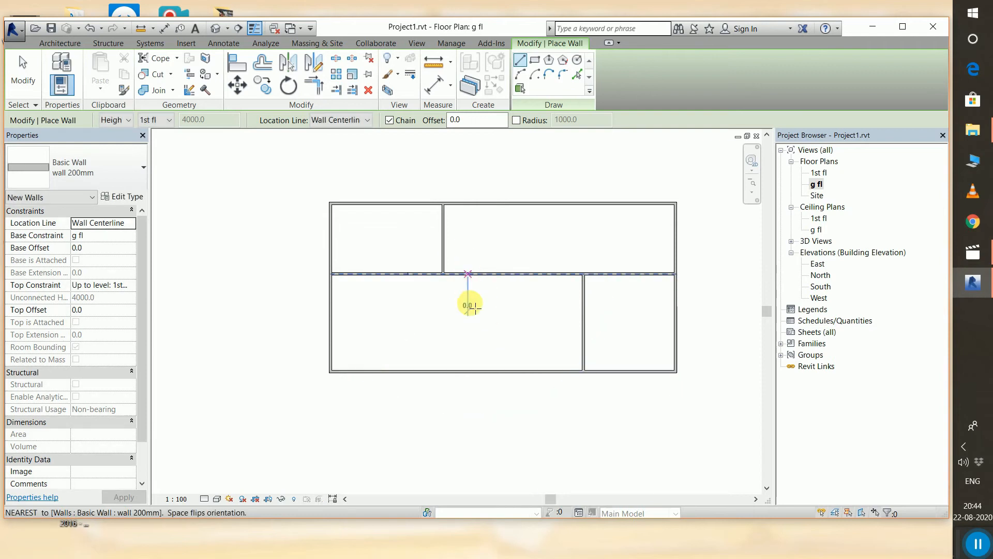
left_click(464, 371)
key("Escape")
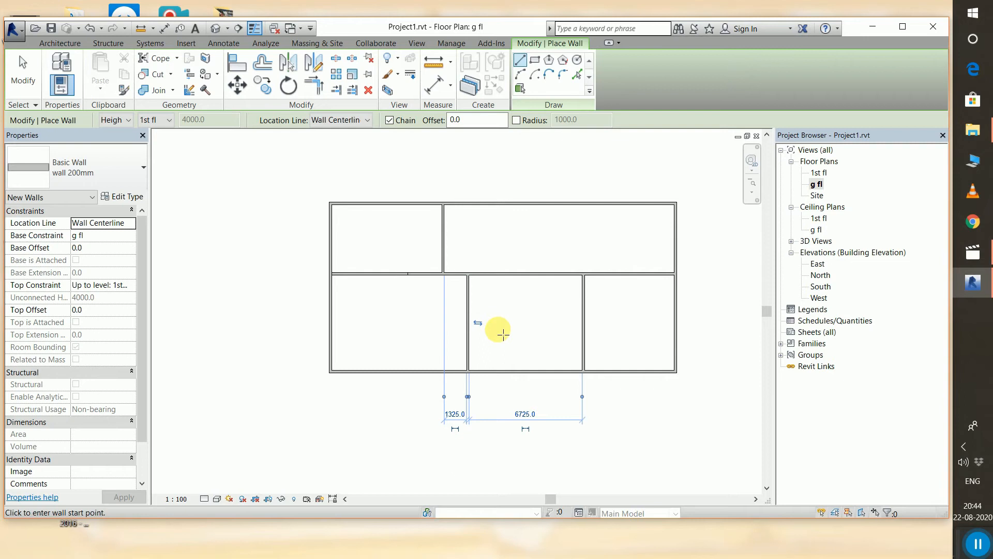
left_click(408, 274)
right_click(405, 320)
left_click(433, 327)
scroll(466, 305, "up", 2)
scroll(469, 309, "up", 2)
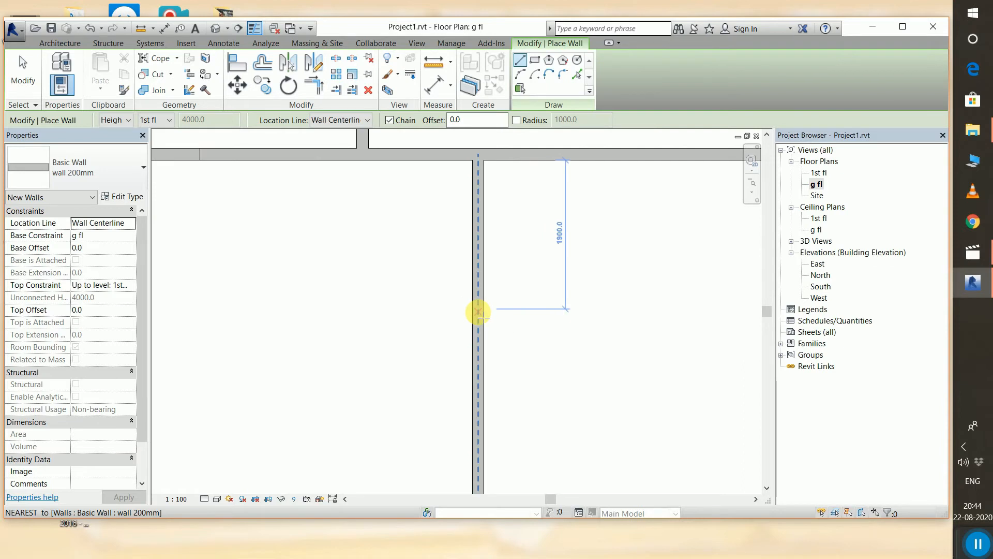
left_click(478, 313)
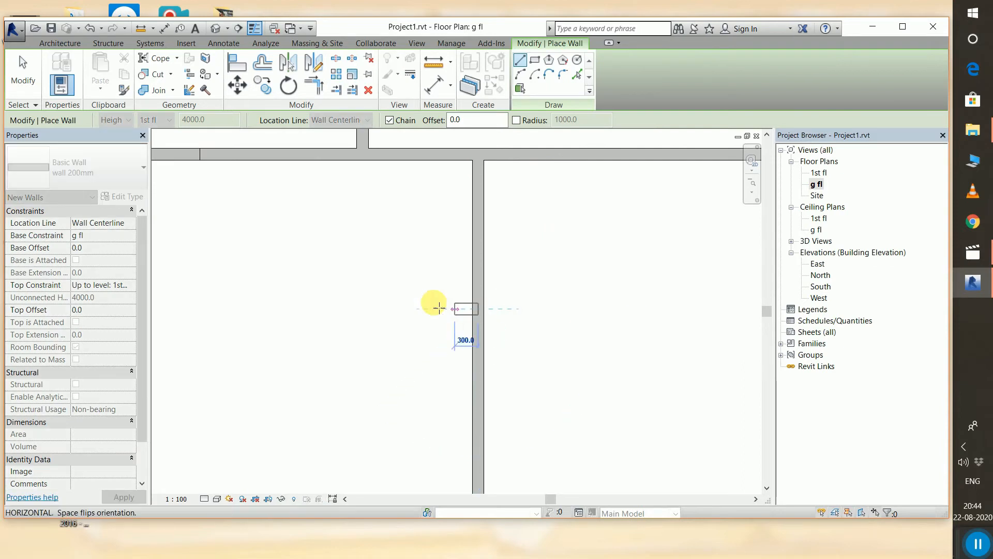
right_click(422, 292)
left_click(437, 300)
right_click(389, 292)
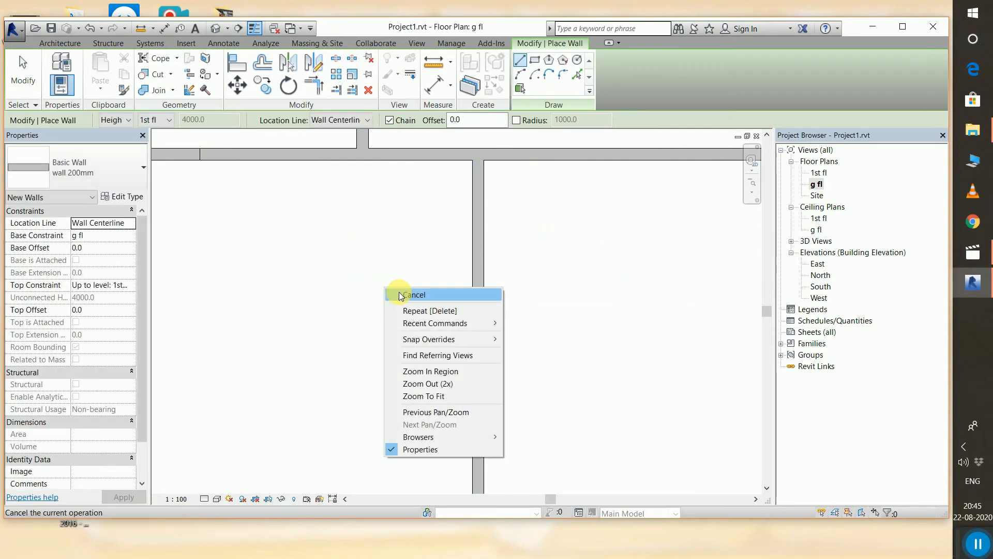
left_click(21, 72)
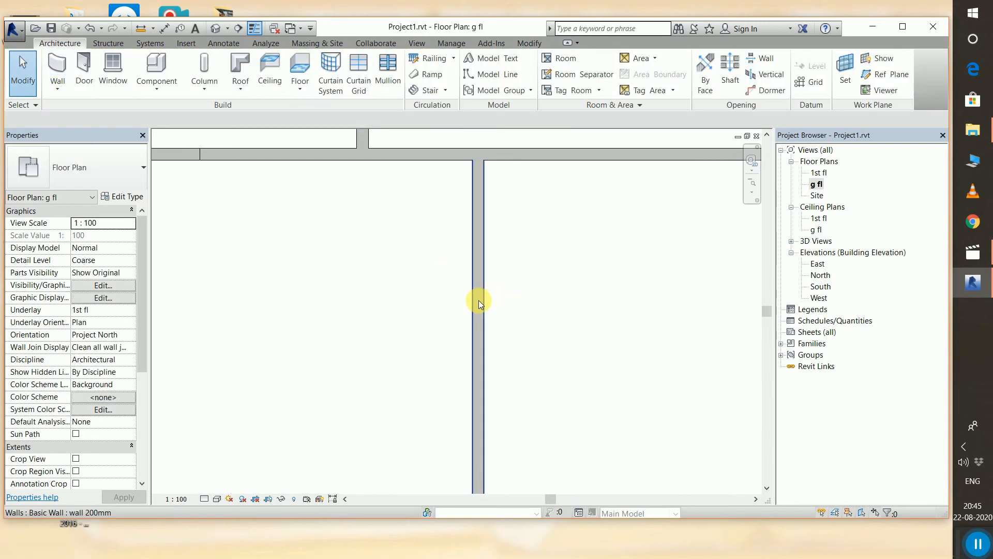
- Duplicate the wall type of the left lower vertical partition as 'wall 150mm', keeping its structure layer thickness at 150, and apply it
left_click(478, 299)
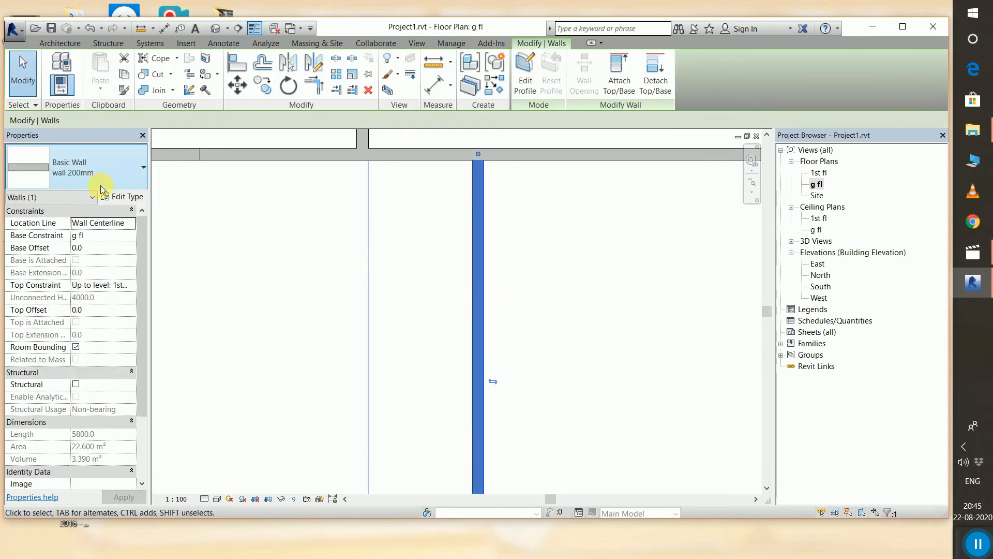
left_click(123, 197)
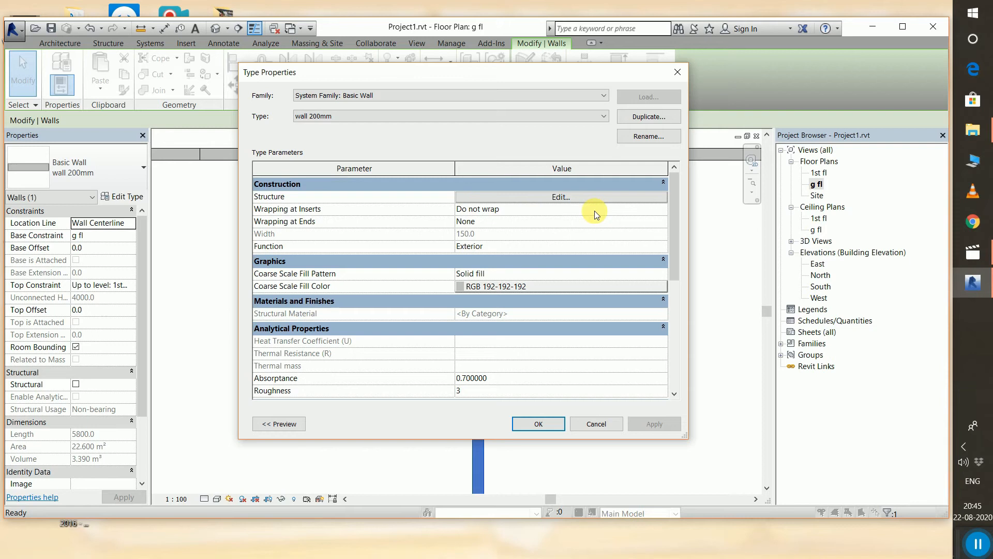
left_click(637, 117)
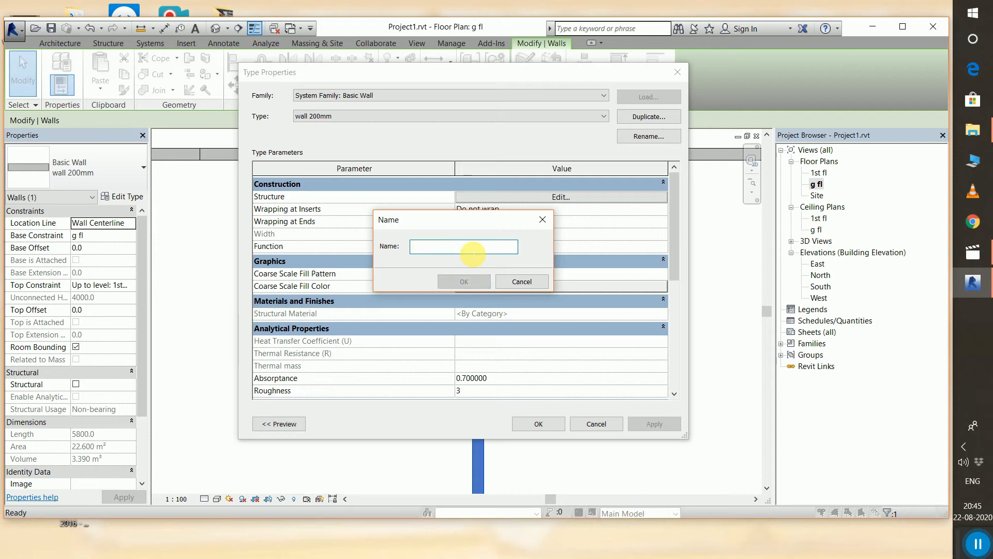
type("wall 150mm")
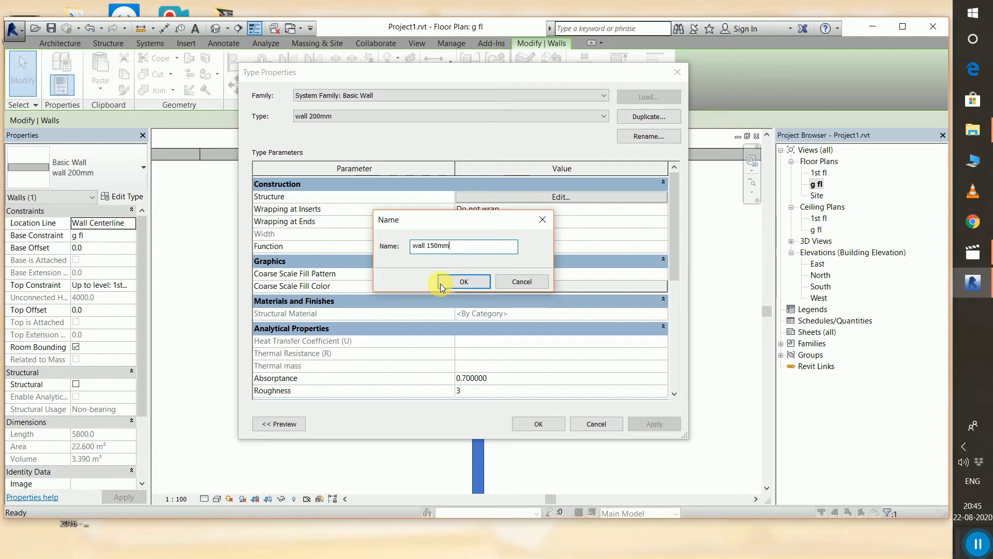
left_click(460, 281)
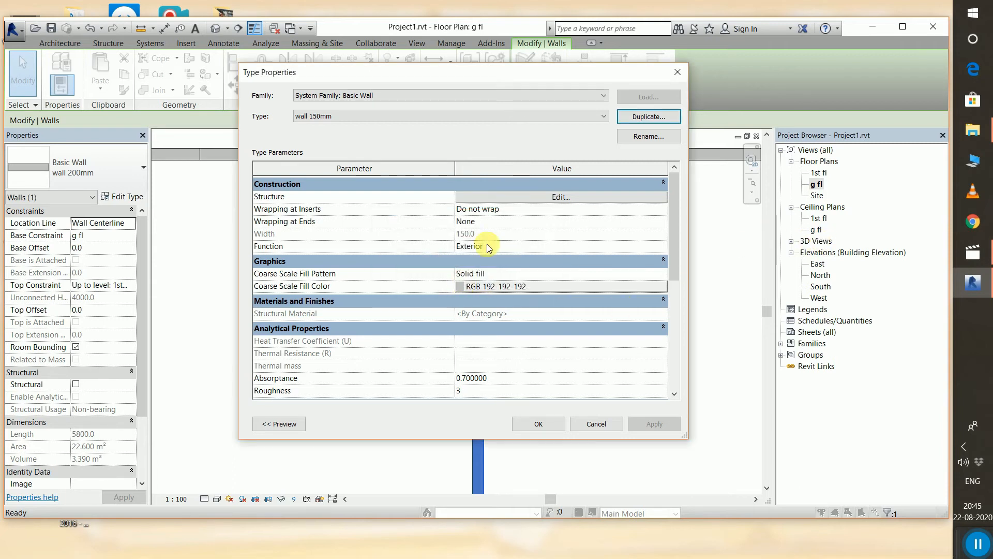
left_click(569, 197)
left_click(503, 196)
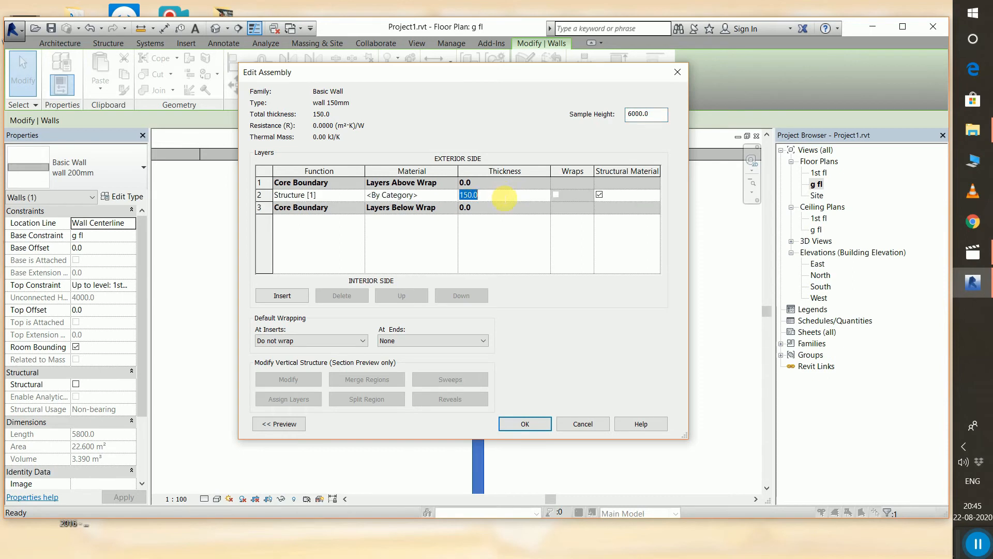
left_click(525, 423)
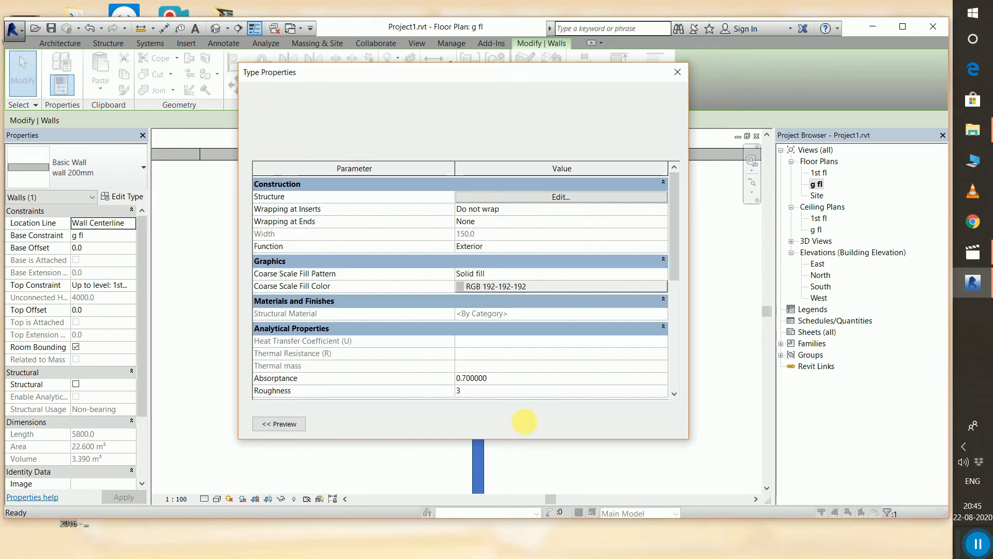
left_click(535, 423)
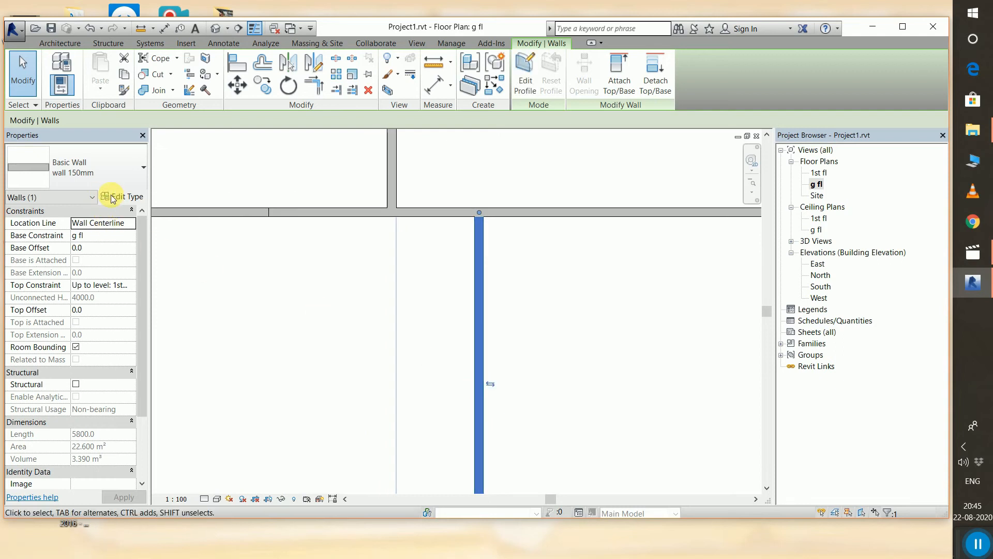
- Compare the wall types assigned to the horizontal partition and the left lower vertical partition
scroll(343, 335, "down", 2)
left_click(539, 242)
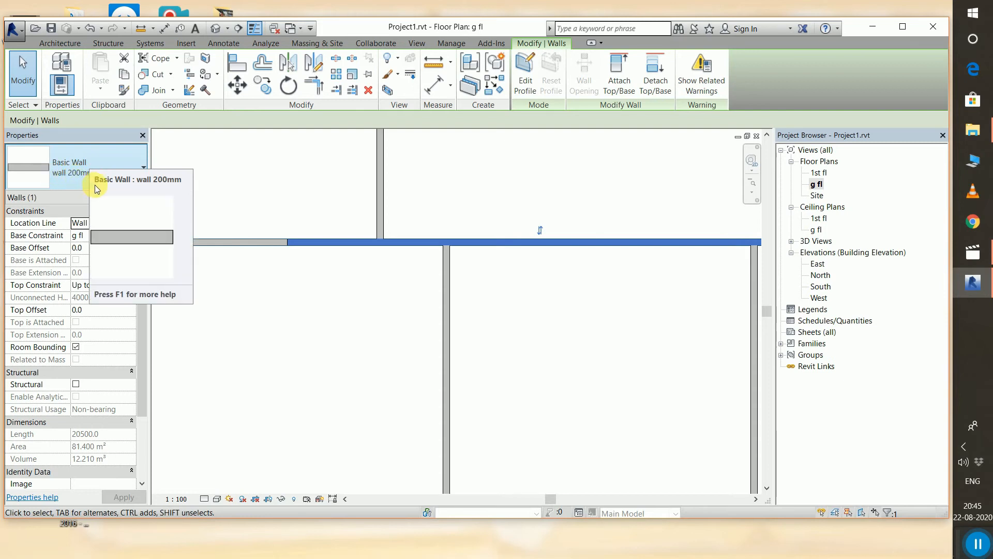
left_click(446, 368)
scroll(472, 370, "down", 3)
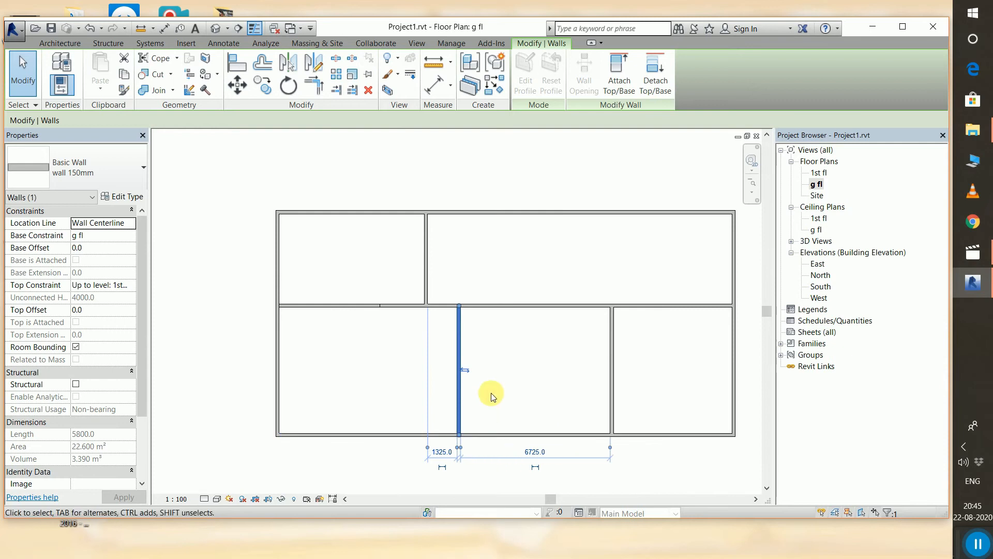
scroll(488, 395, "up", 2)
scroll(533, 342, "down", 2)
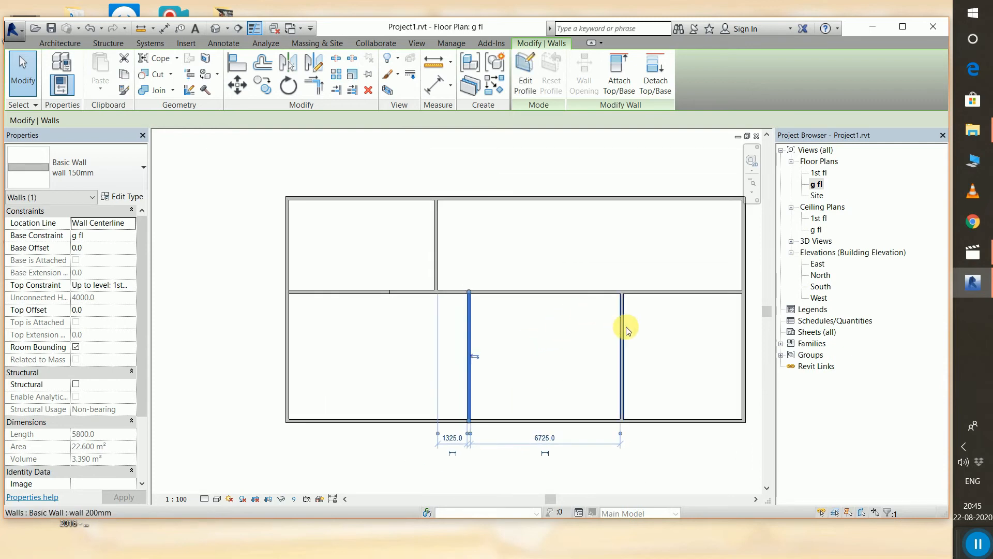
- Duplicate the wall type of the upper vertical partition as 'wall 250mm'
left_click(436, 225)
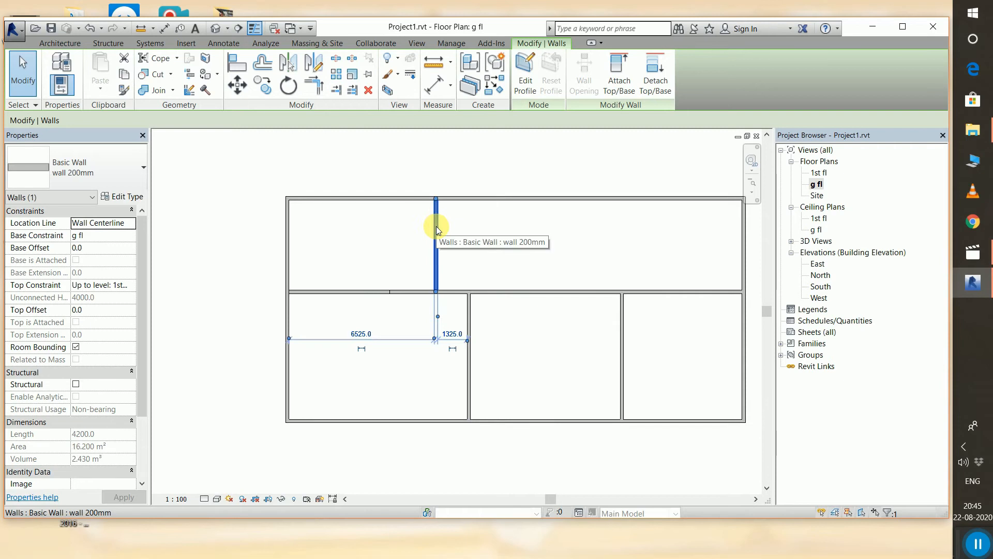
left_click(127, 197)
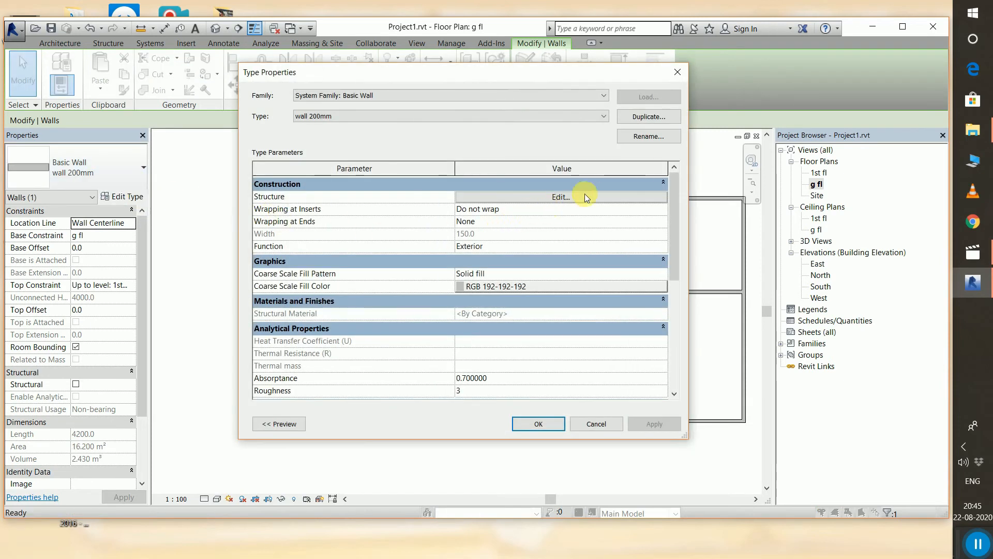
left_click(647, 118)
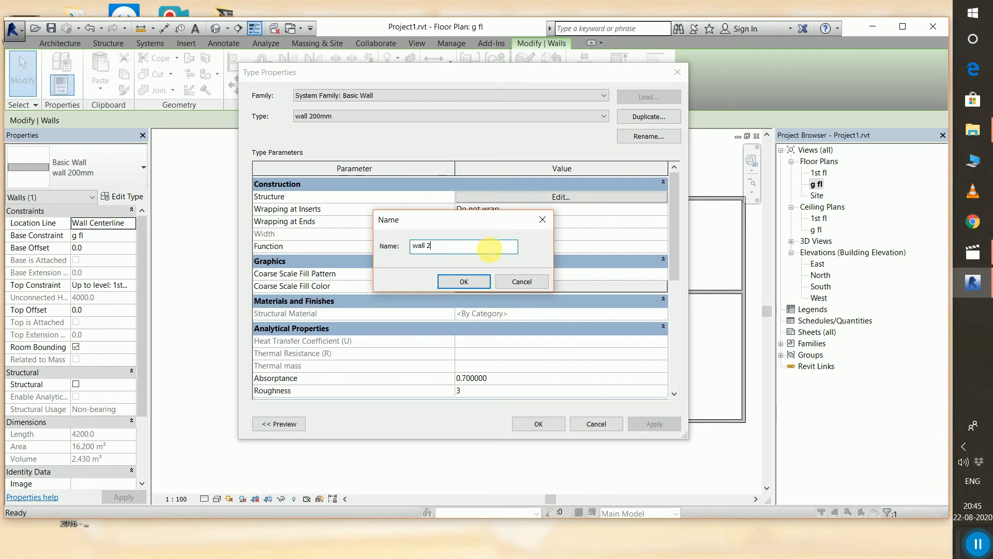
type("wall 250mm")
key("Return")
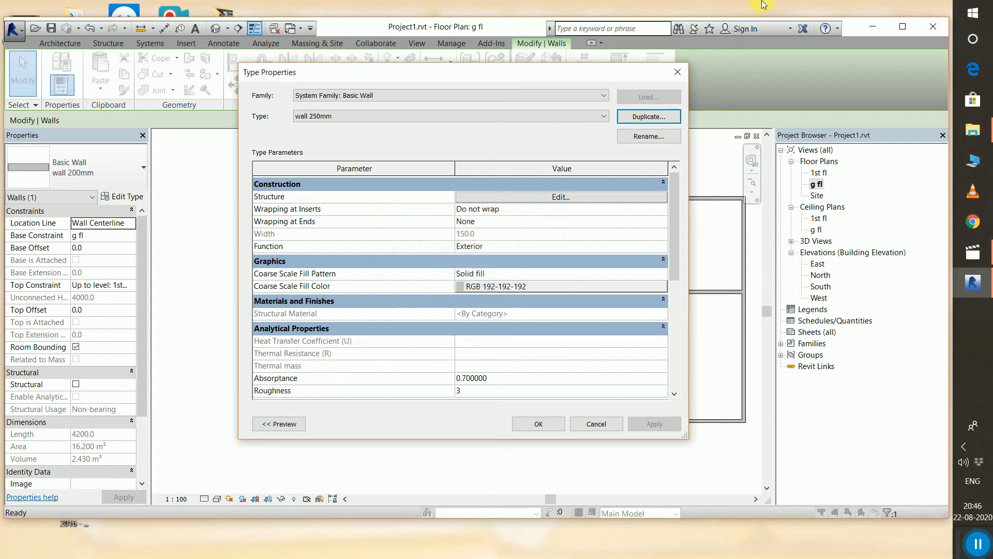
- Set the structure layer thickness of 'wall 250mm' to 250 and apply the type to the upper vertical partition
left_click(572, 197)
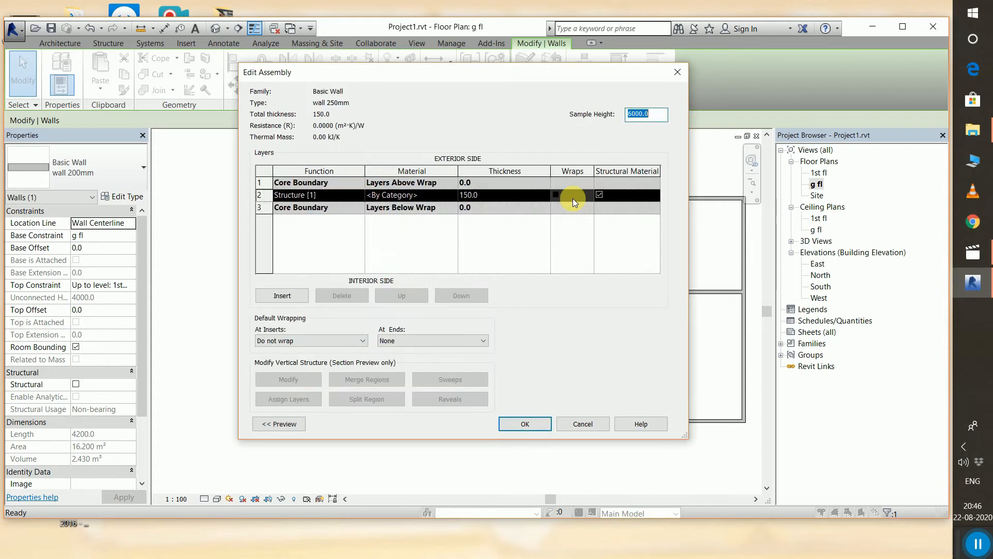
left_click(473, 194)
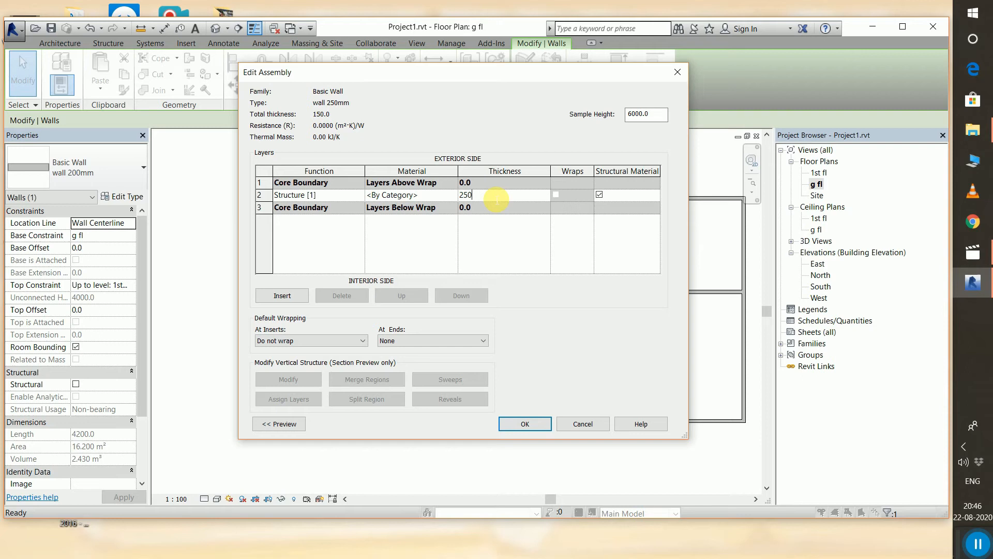
left_click(523, 424)
left_click(523, 426)
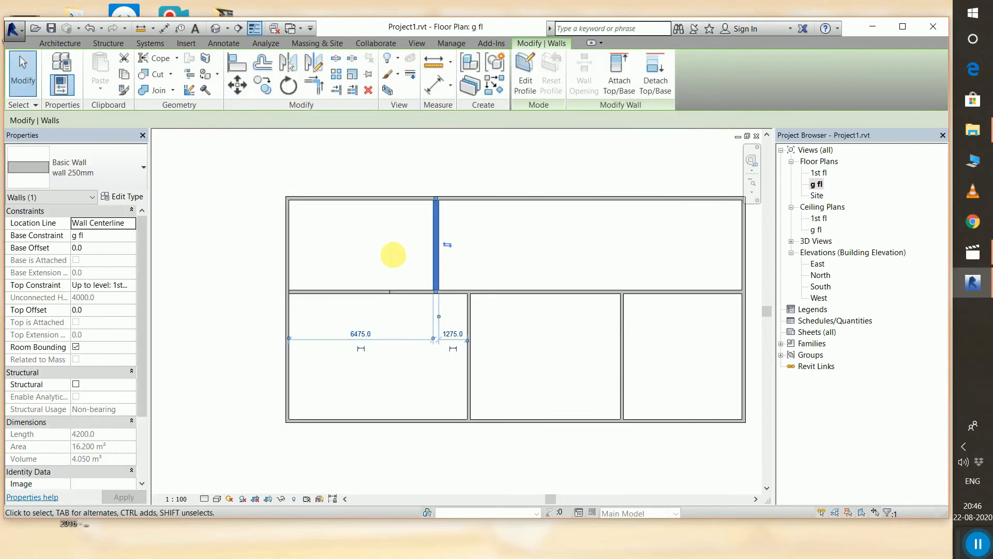
- Examine the upper vertical partition's thickness against the other walls on the g fl plan
left_click(393, 255)
scroll(439, 260, "up", 3)
scroll(412, 241, "down", 1)
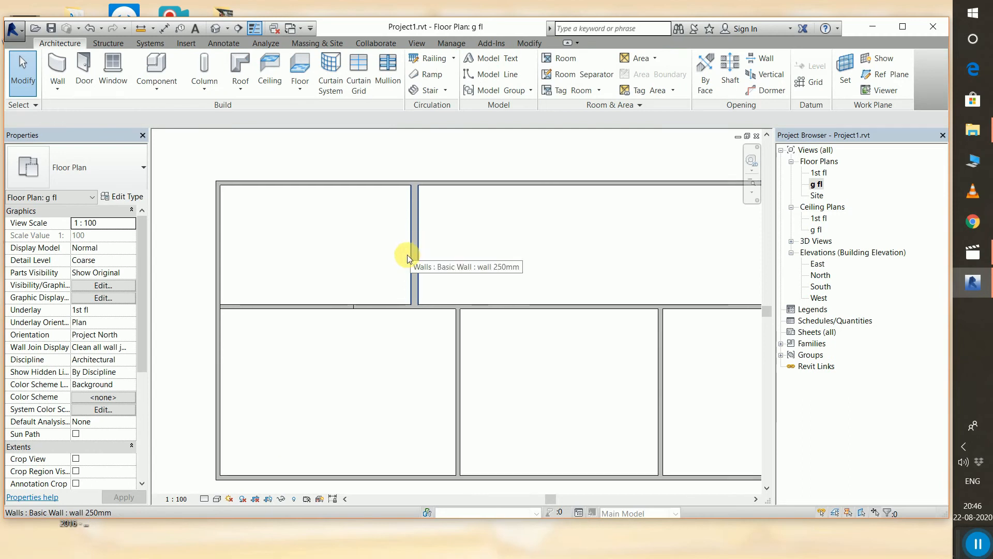
scroll(359, 310, "up", 2)
scroll(442, 350, "down", 2)
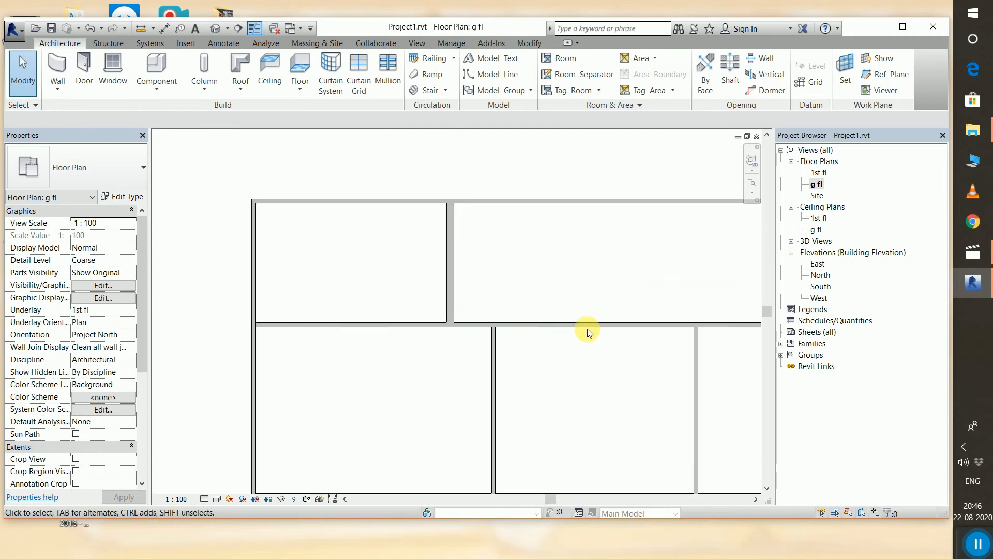
scroll(588, 304, "down", 1)
scroll(602, 284, "down", 2)
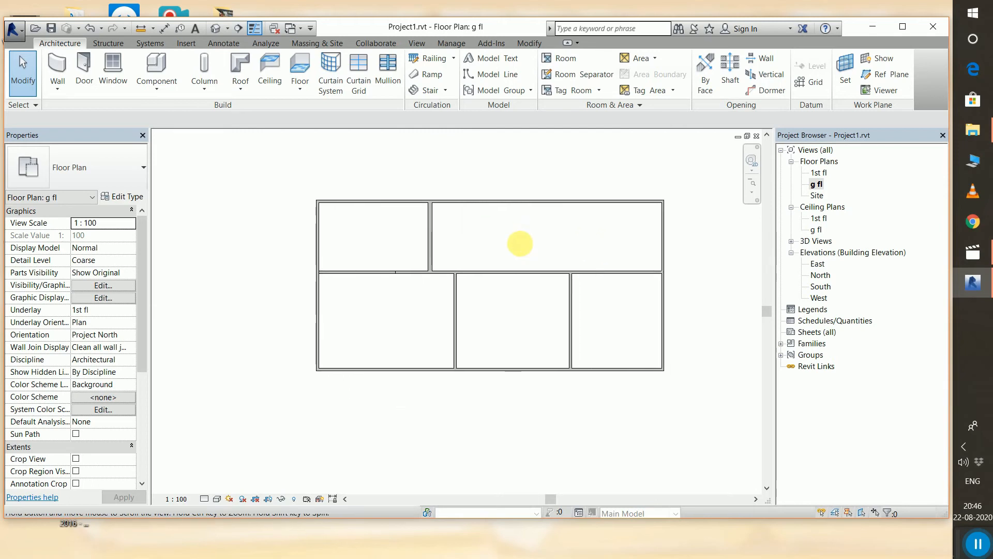
middle_click_drag(527, 240, 513, 272)
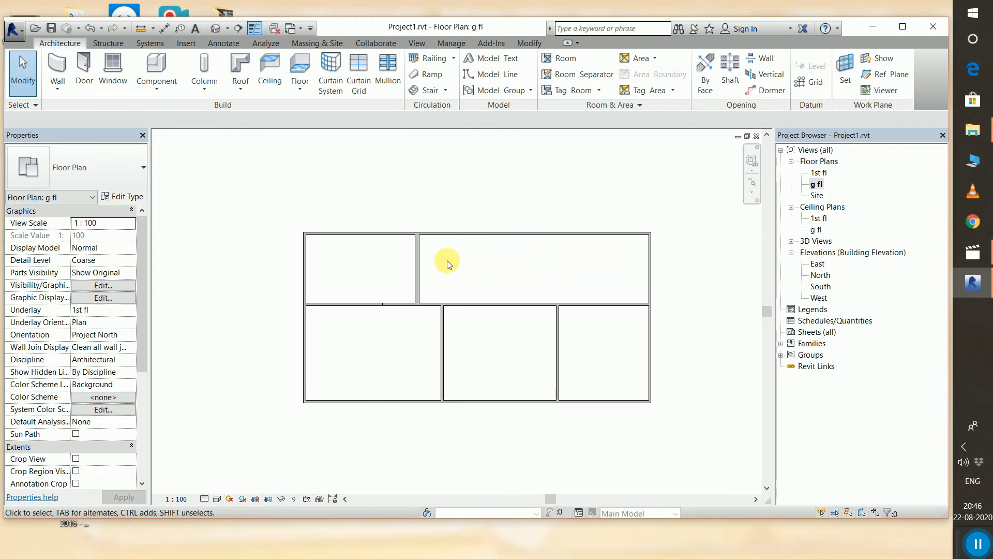
scroll(373, 282, "up", 1)
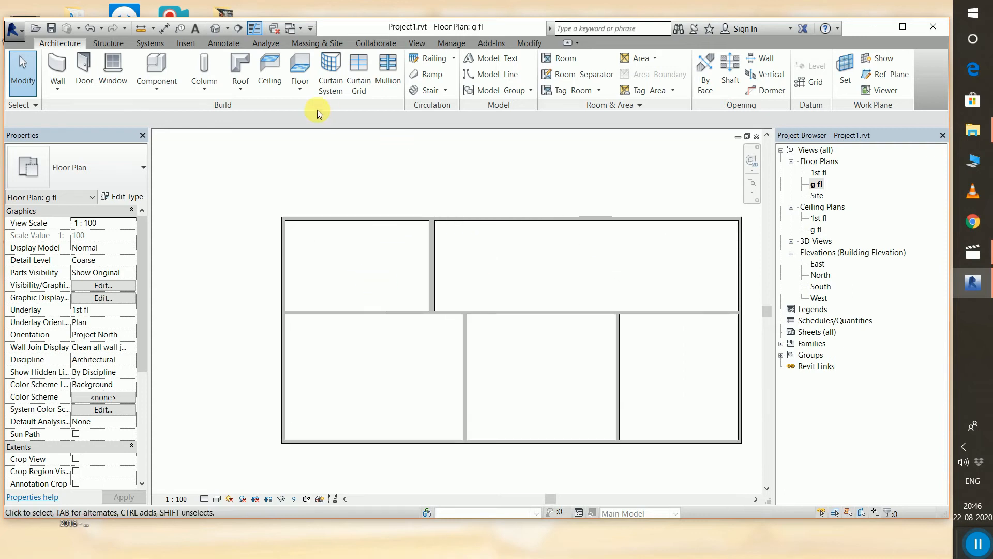
- Open the default 3D view of the walls
left_click(215, 29)
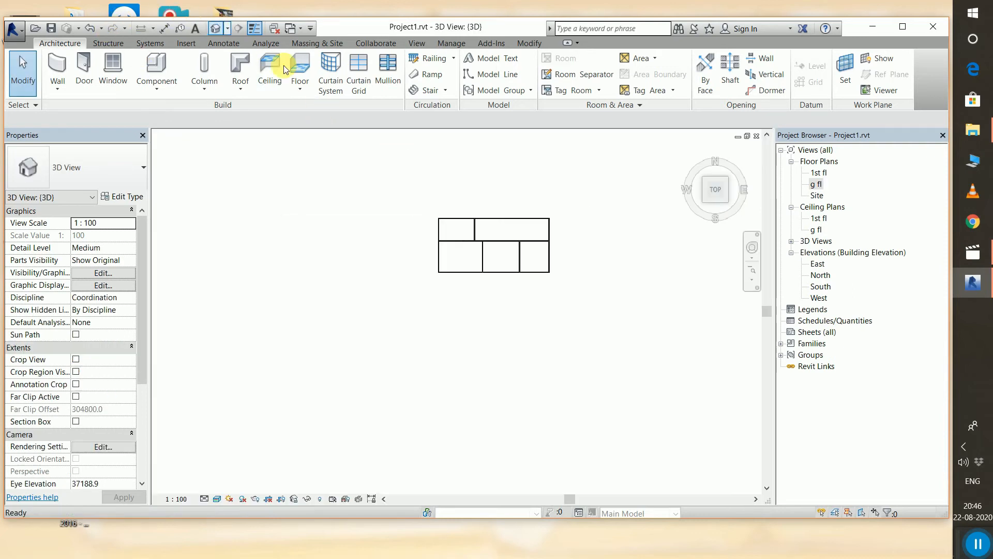
- Inspect the ground-floor walls in 3D from an angled viewpoint, and return to the top view
left_click(691, 150)
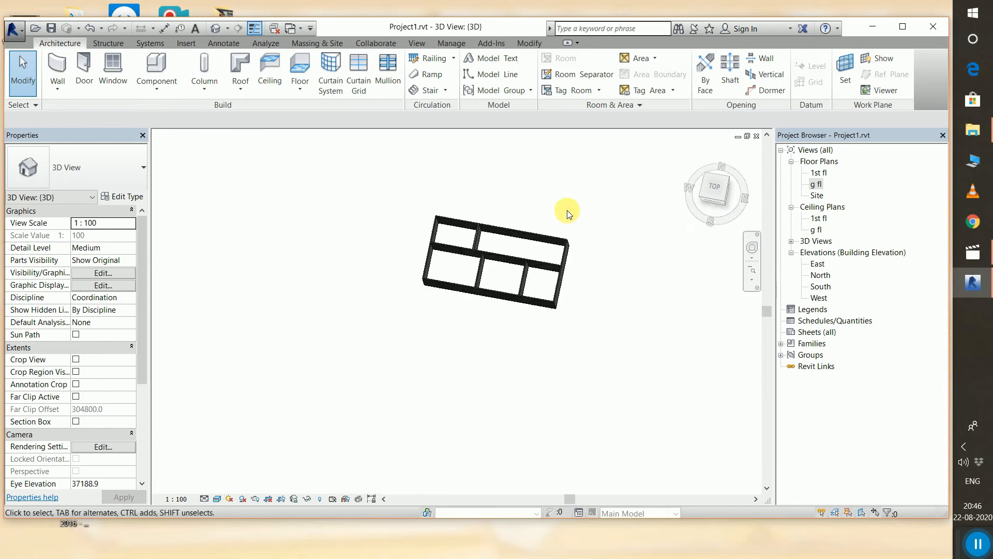
scroll(445, 341, "up", 3)
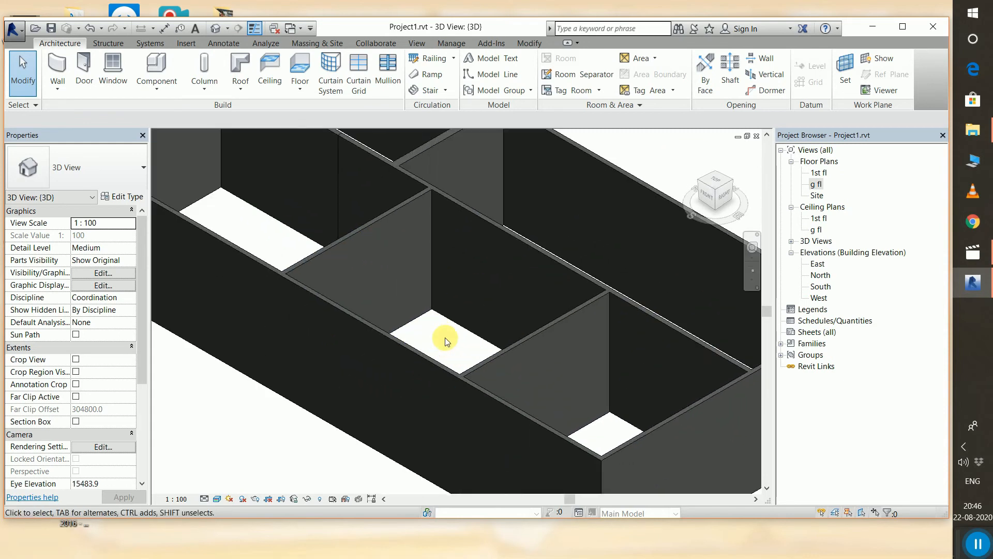
scroll(458, 338, "down", 3)
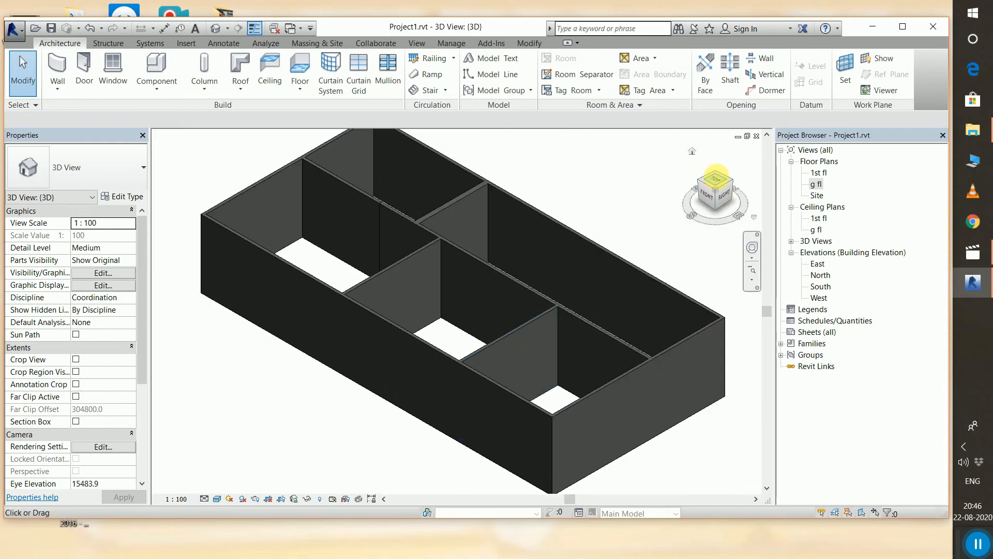
left_click(716, 177)
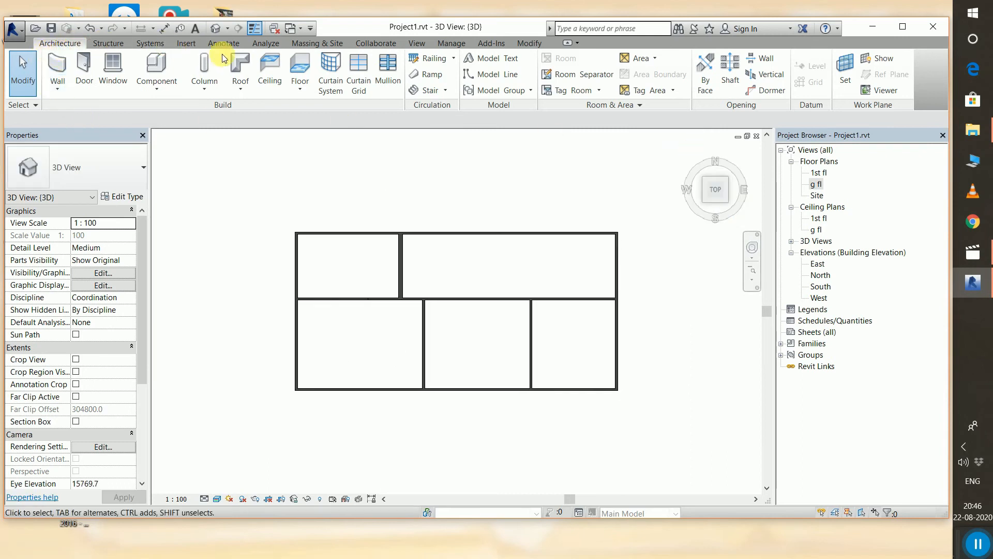
- Draw chained 'wall 200mm' walls below the building, forming a rectangle about 7150 mm deep with its upper wall overhanging on the left
left_click(58, 74)
scroll(294, 191, "down", 1)
scroll(294, 191, "down", 1)
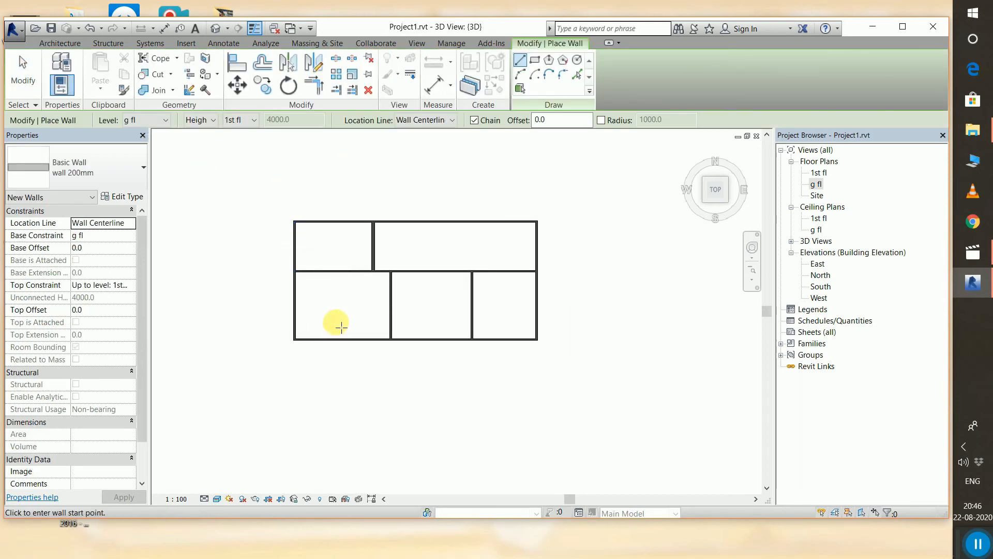
middle_click_drag(359, 373, 368, 289)
left_click(317, 342)
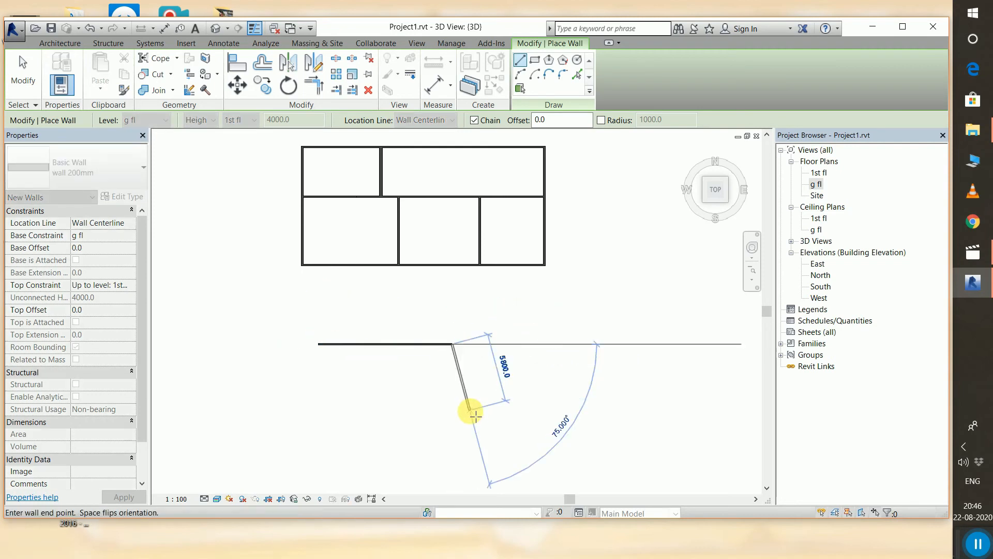
left_click(451, 429)
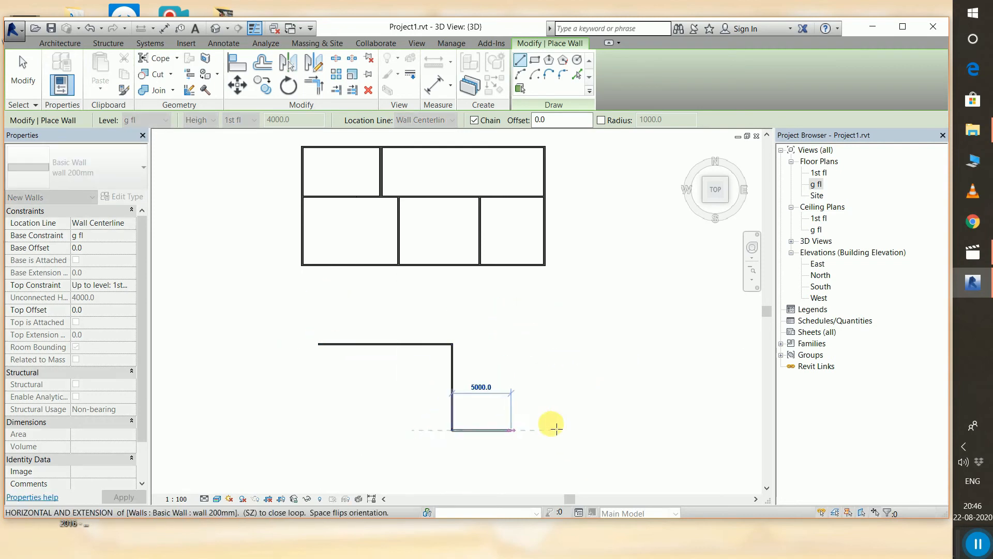
left_click(600, 429)
left_click(600, 343)
left_click(451, 343)
right_click(459, 300)
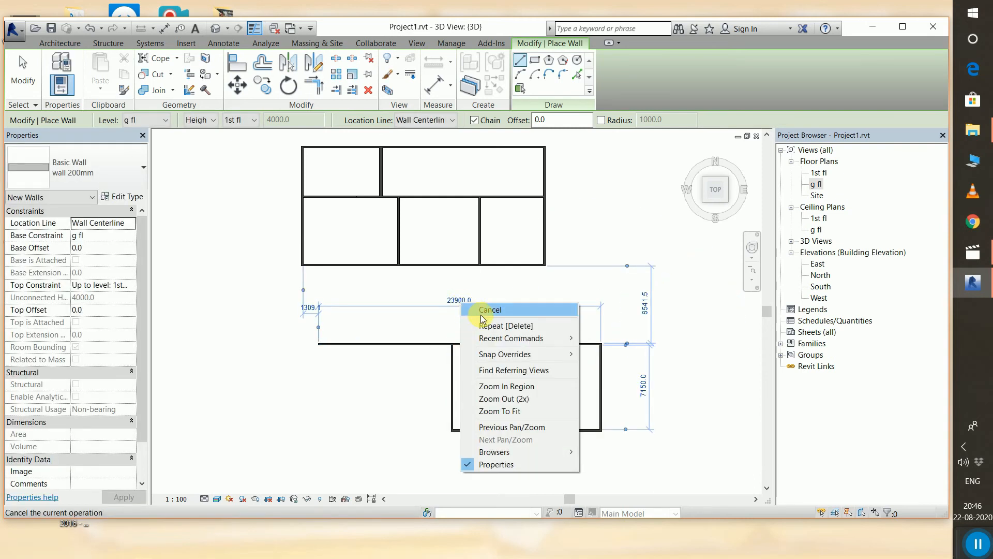
left_click(478, 309)
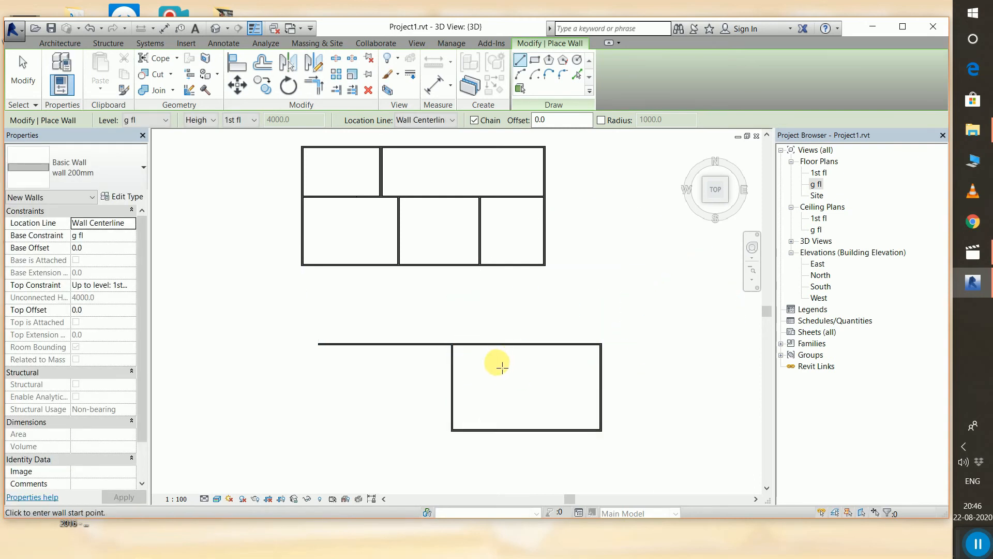
- Draw two separate walls crossing the practice rectangle, one vertical and one slightly slanted about 11600 mm long
left_click(507, 326)
left_click(528, 455)
right_click(569, 325)
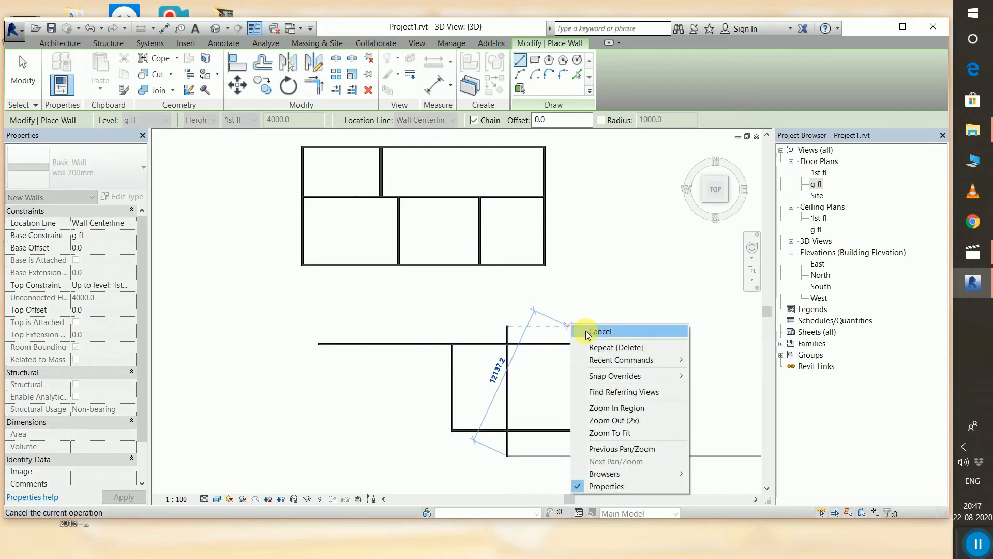
left_click(582, 330)
left_click(544, 326)
left_click(554, 463)
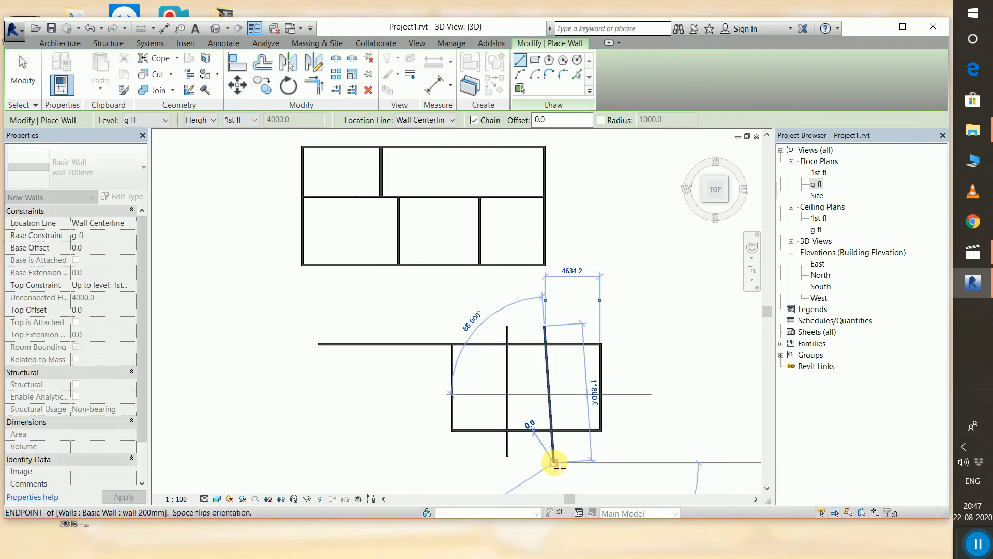
right_click(509, 397)
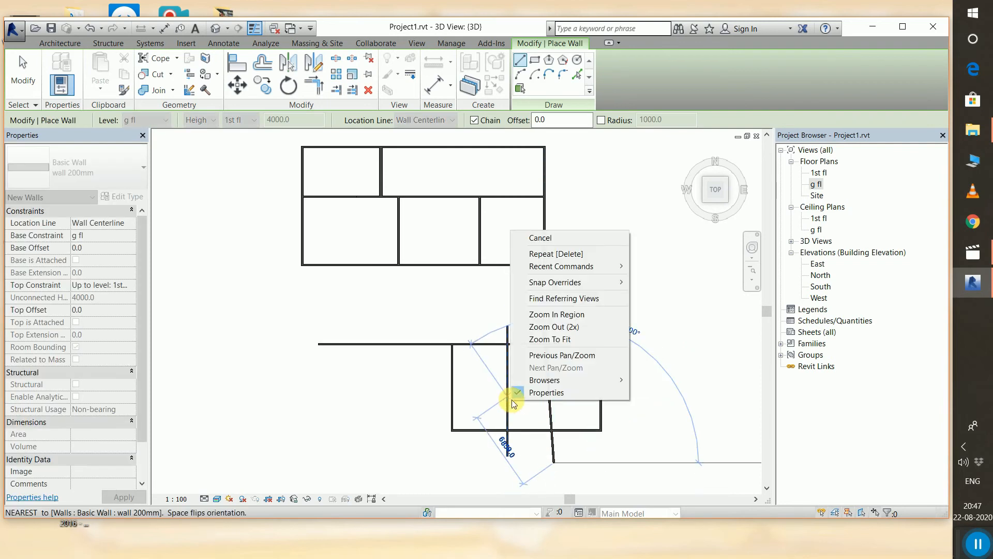
left_click(549, 240)
- Try trimming the vertical crossing wall's upper end and the rectangle's upper wall into a corner, and undo it
left_click(326, 84)
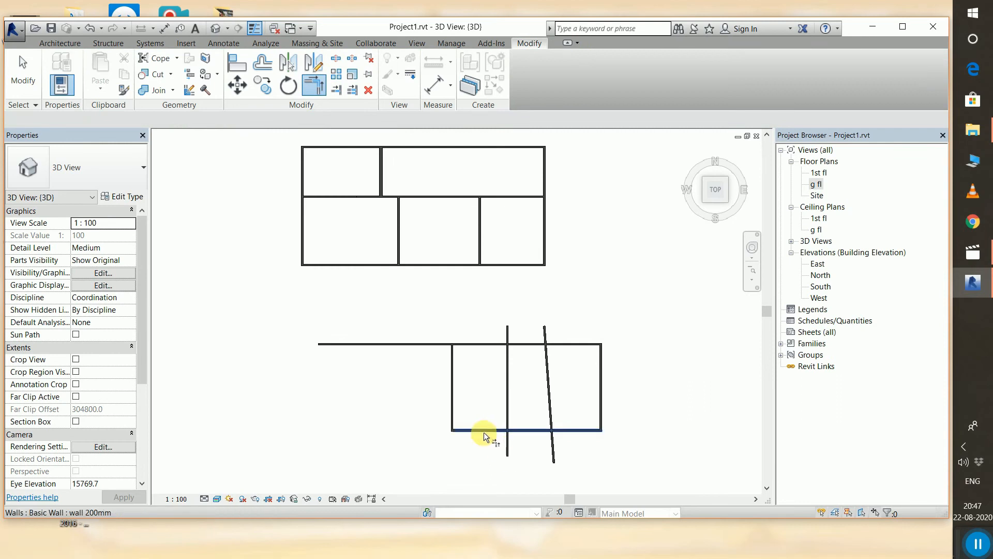
left_click(504, 331)
left_click(493, 343)
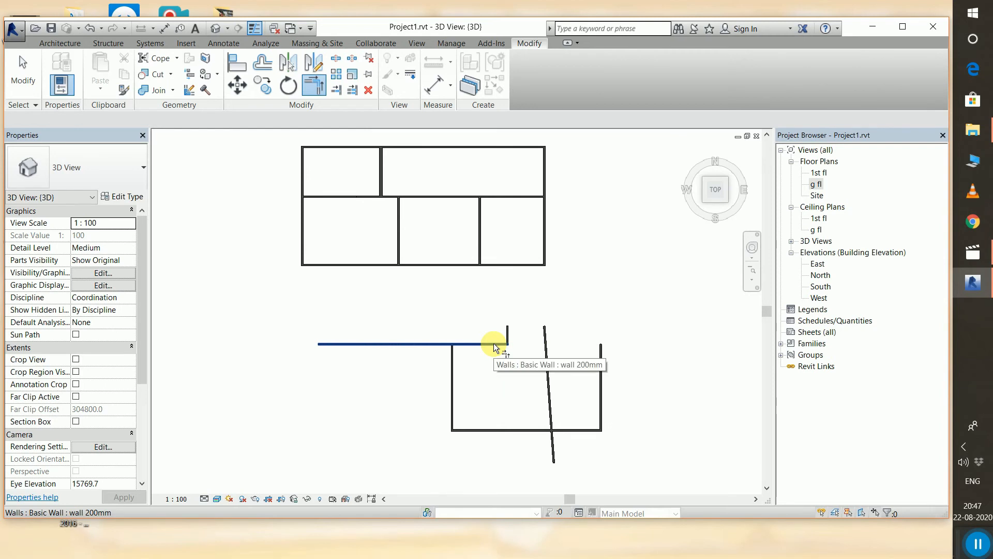
key("ctrl+z")
- Try trimming the upper wall to its overhang and undo it, then trim it with the rectangle's left wall to remove the overhang
left_click(493, 343)
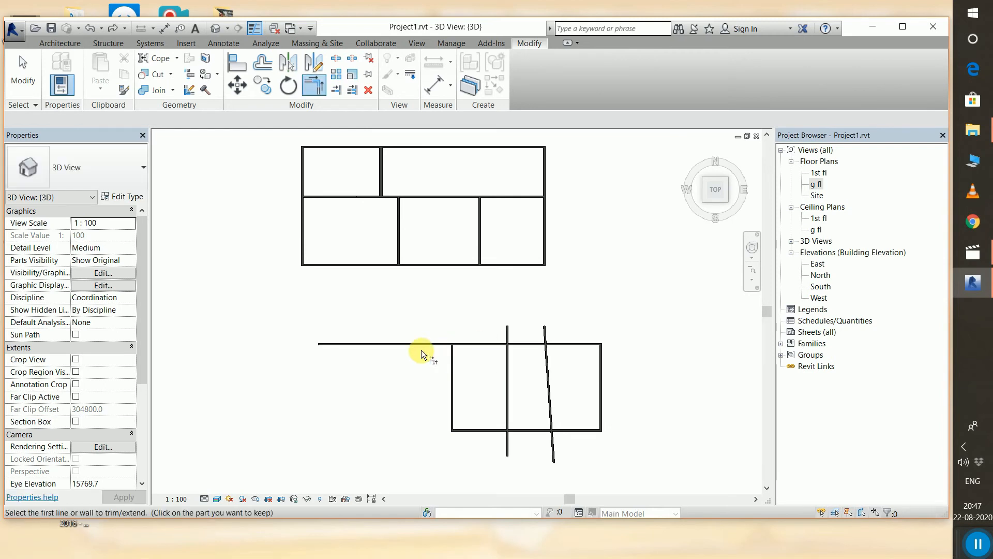
left_click(454, 370)
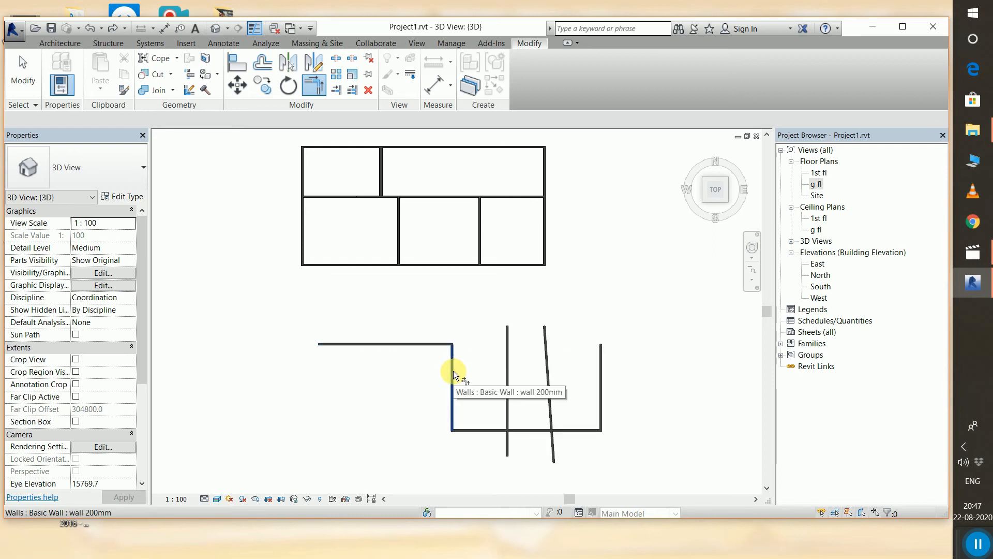
key("ctrl+z")
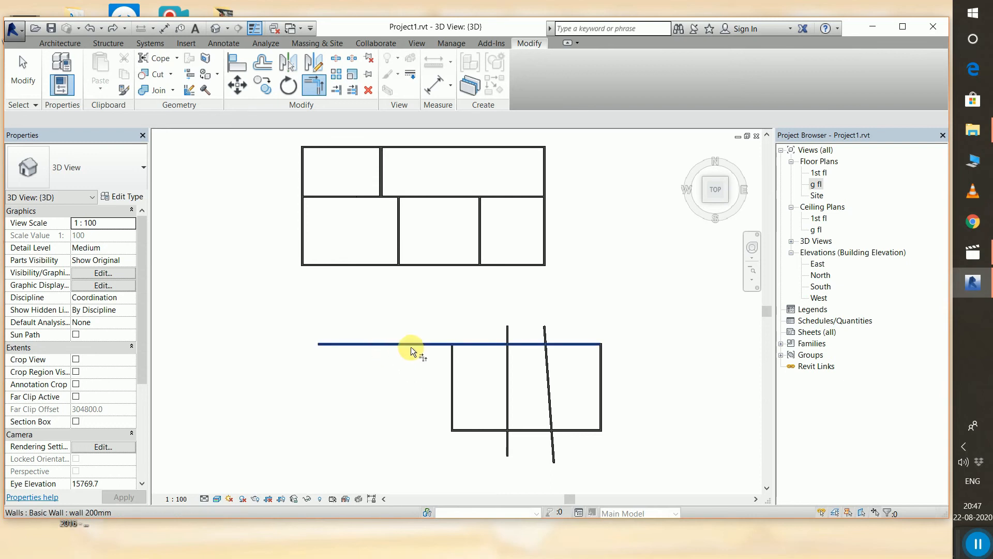
left_click(475, 344)
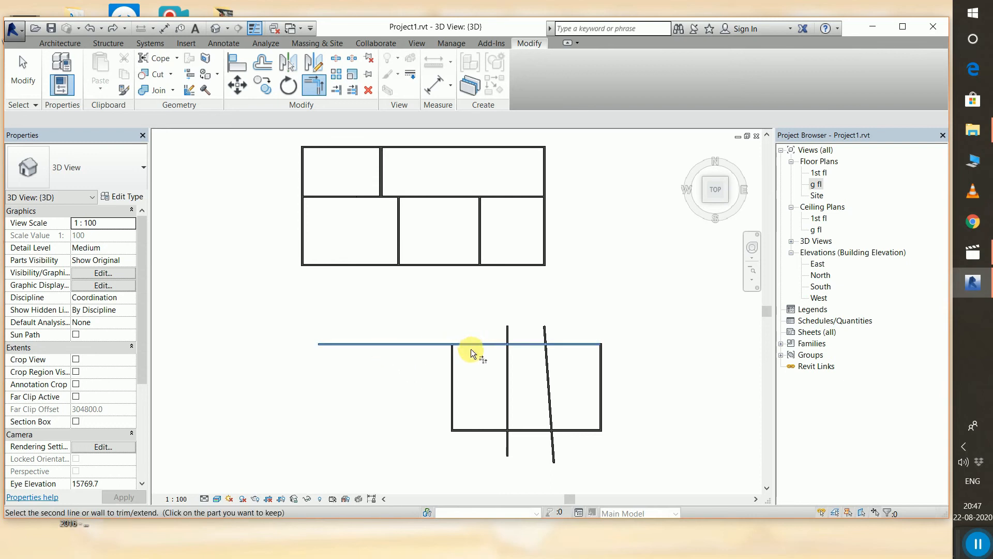
left_click(454, 370)
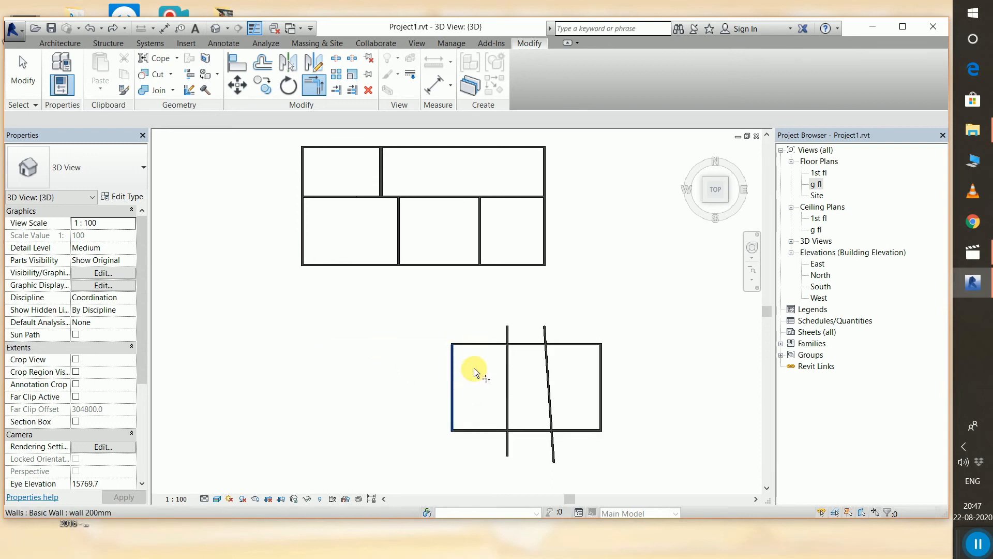
- Try trimming the vertical crossing wall and the rectangle's lower wall into a corner, keeping the left part, and undo it
left_click(508, 395)
left_click(492, 430)
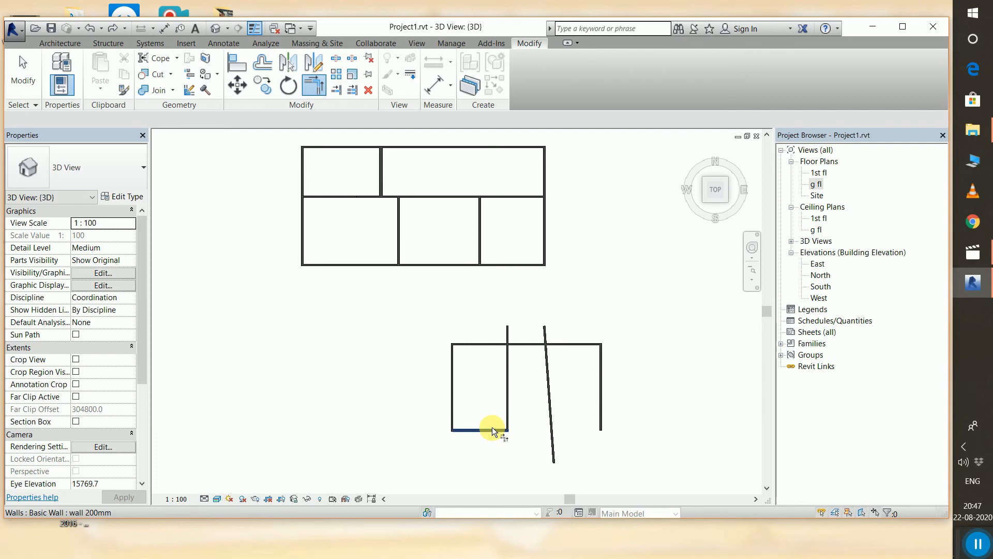
key("ctrl+z")
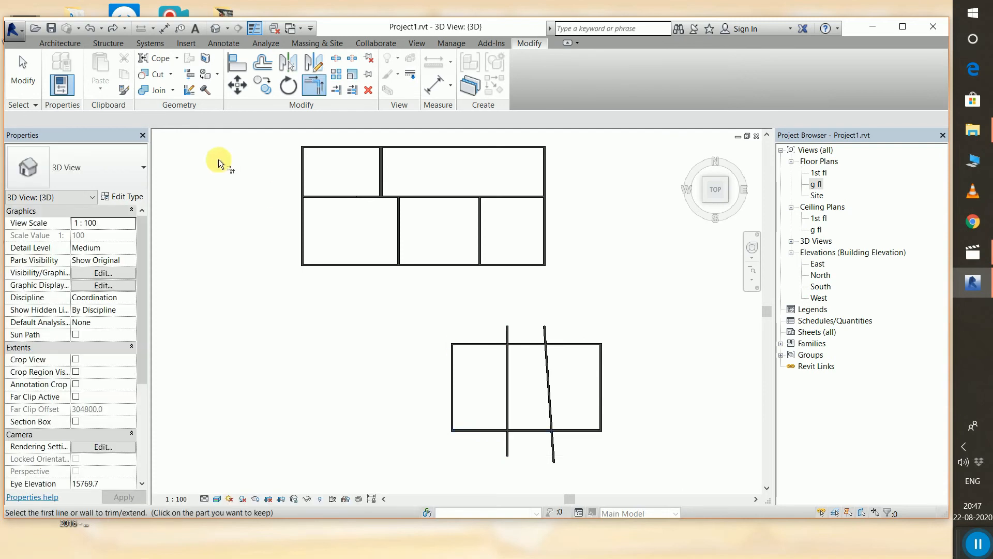
- Leave the trim command and delete all six practice walls below the building
left_click(337, 89)
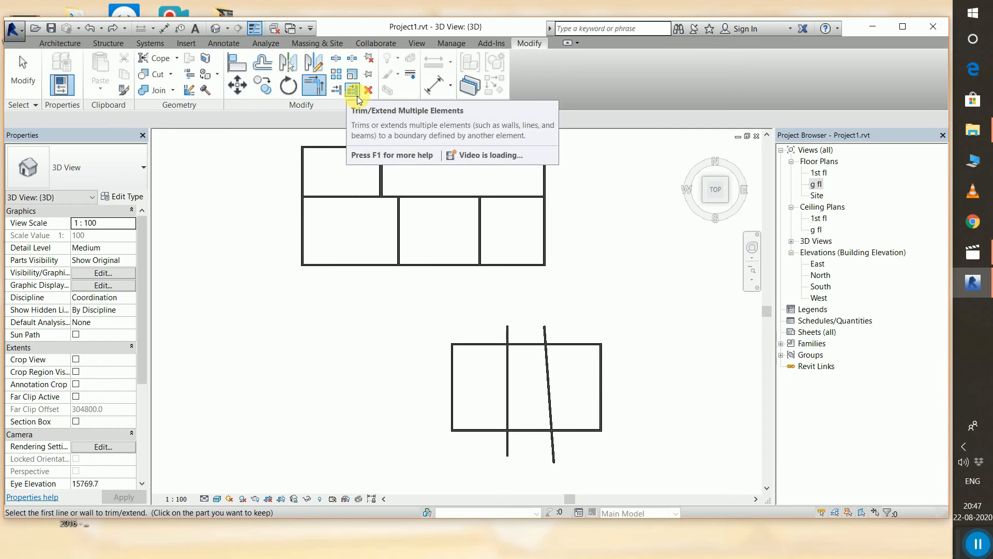
left_click(23, 72)
left_click_drag(406, 321, 672, 484)
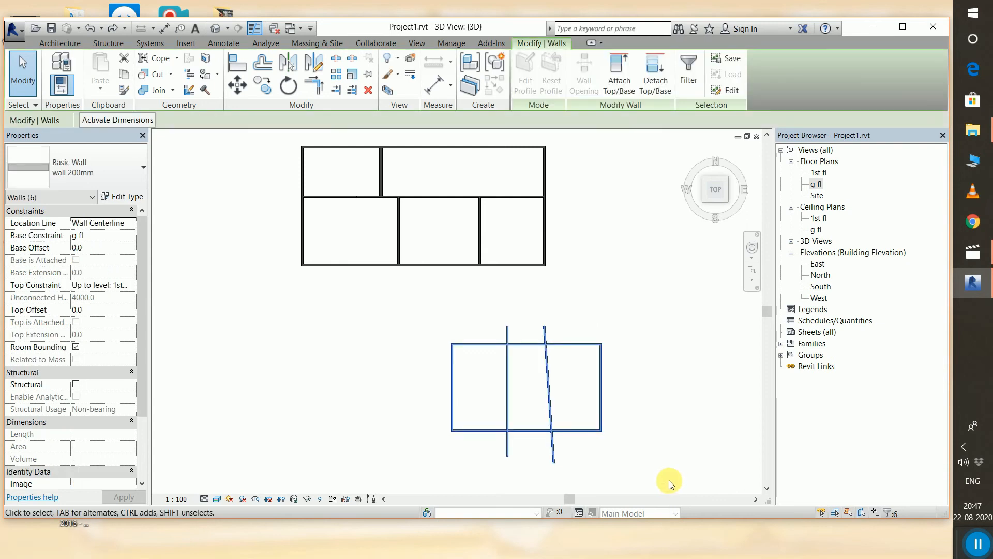
key("Delete")
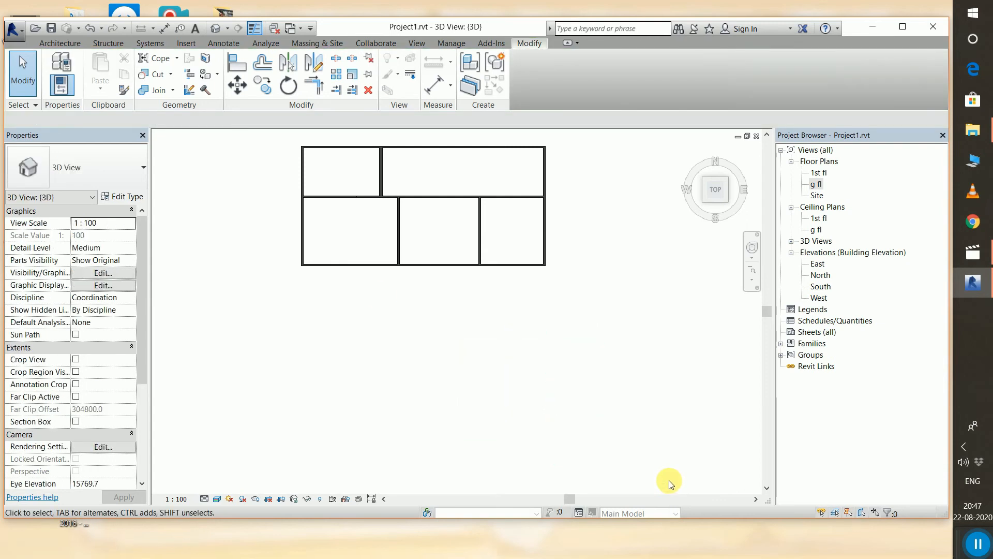
- Fit the building in the top view and open the North elevation
left_click(716, 188)
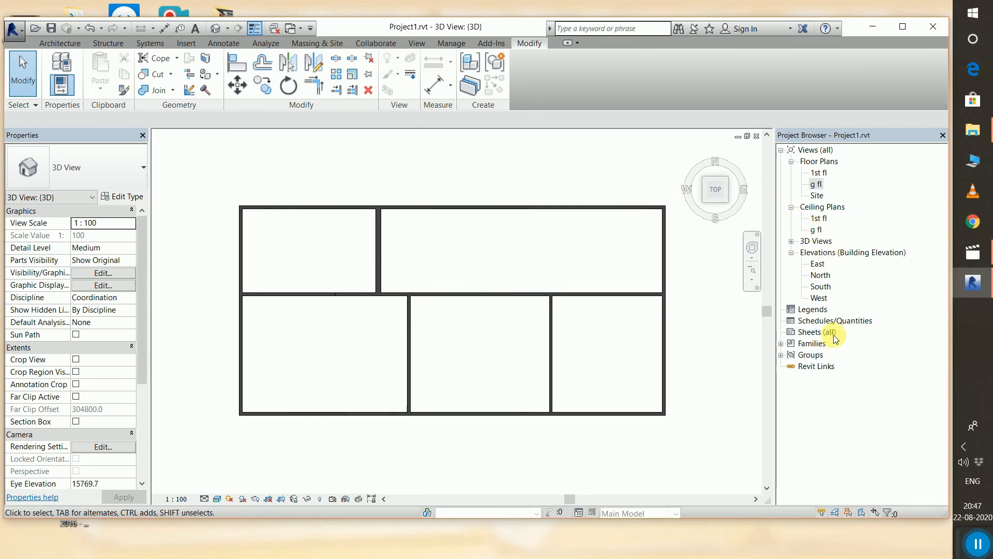
double_click(820, 275)
scroll(590, 342, "down", 2)
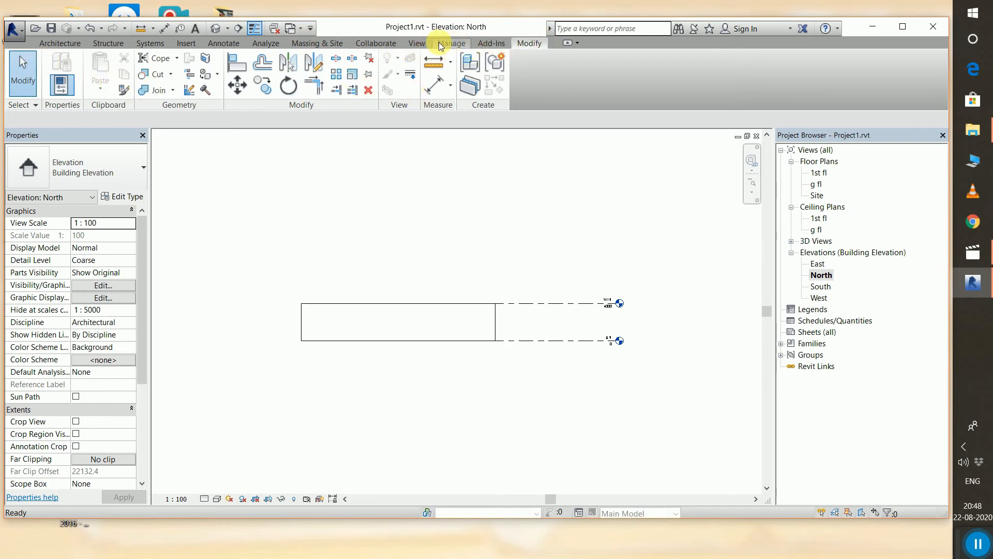
- Draw a new level 4000 mm above 1st fl, ending in line with the existing level heads
left_click(424, 44)
left_click(534, 43)
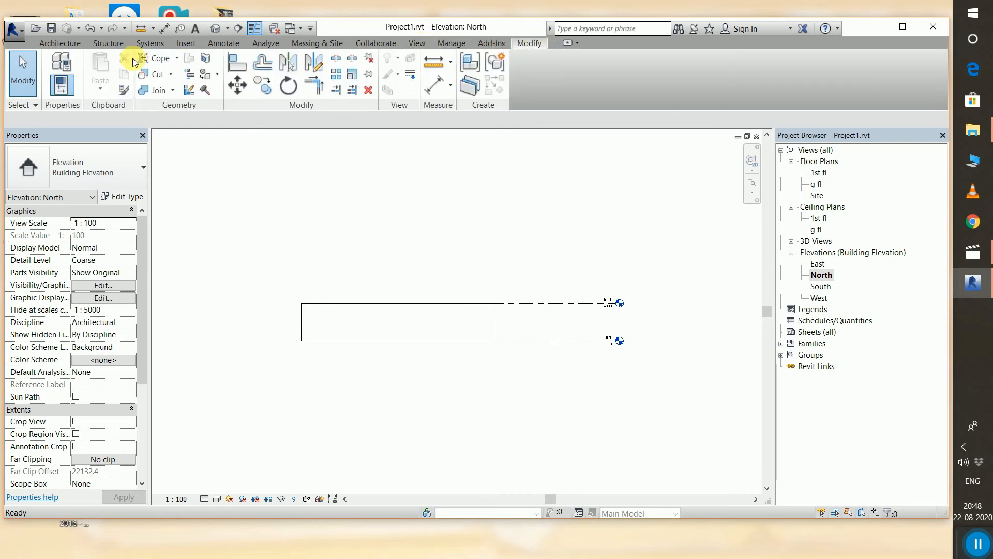
left_click(57, 45)
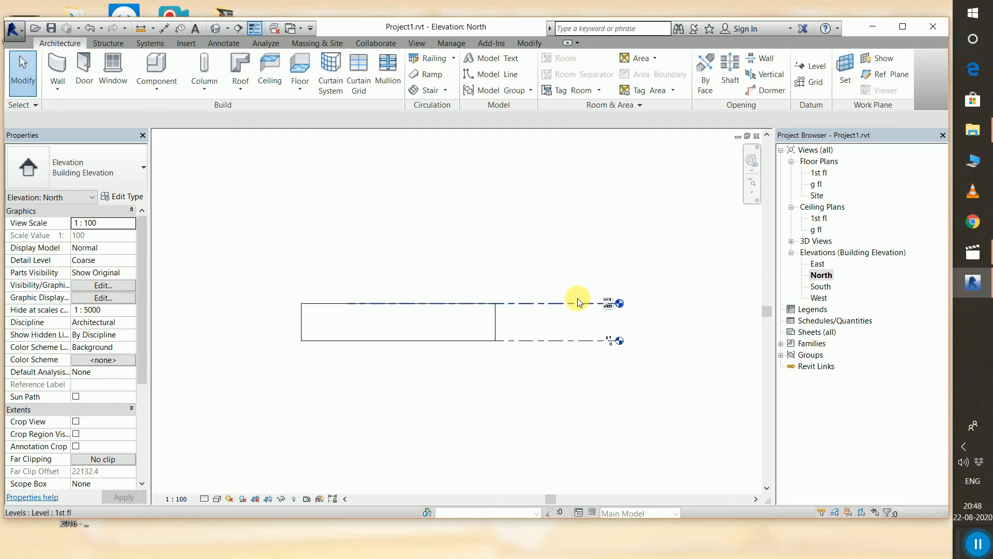
scroll(574, 305, "up", 2)
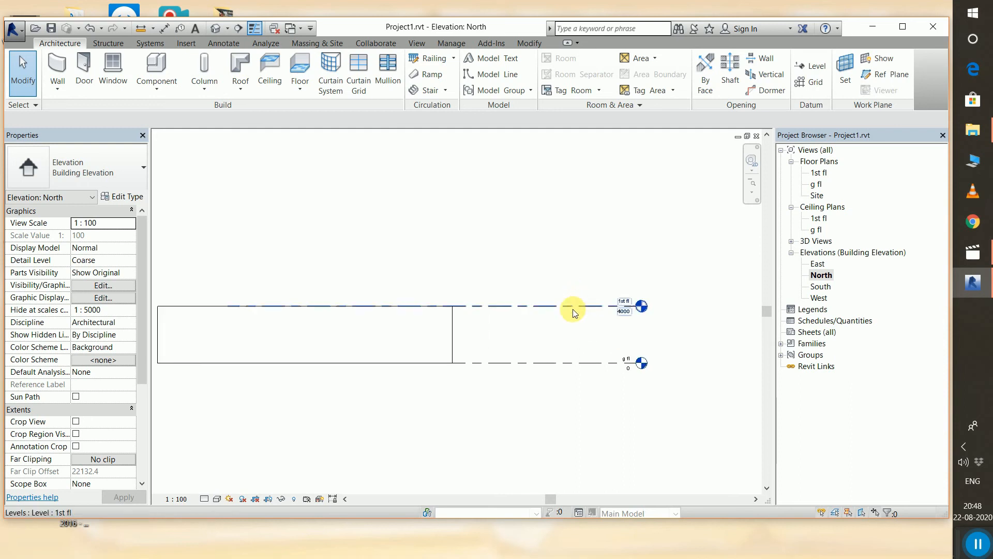
left_click(813, 66)
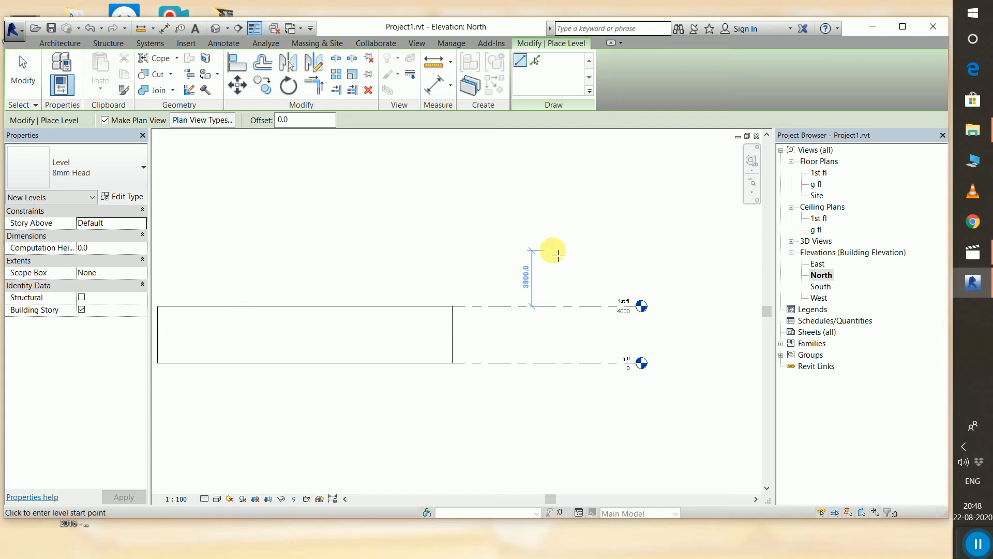
left_click(552, 250)
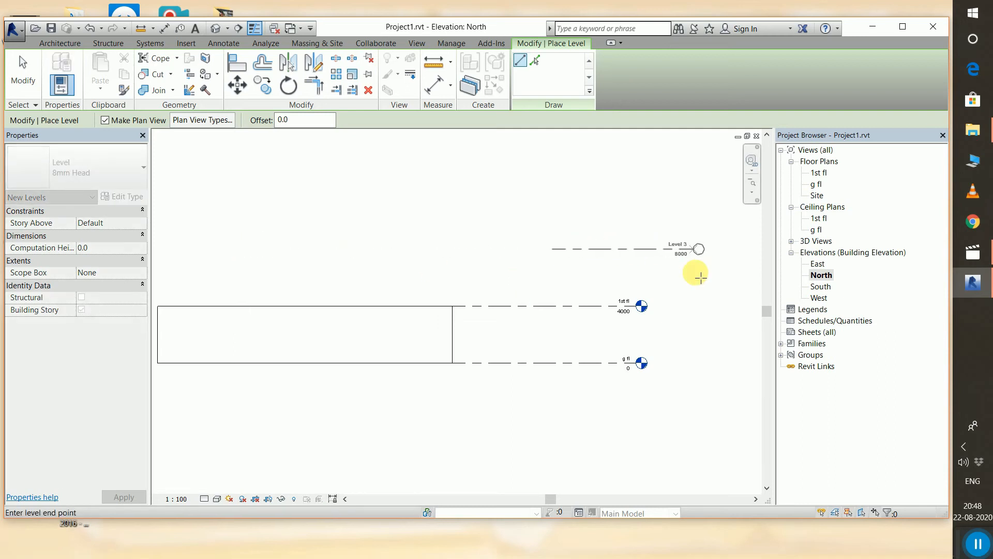
left_click(645, 266)
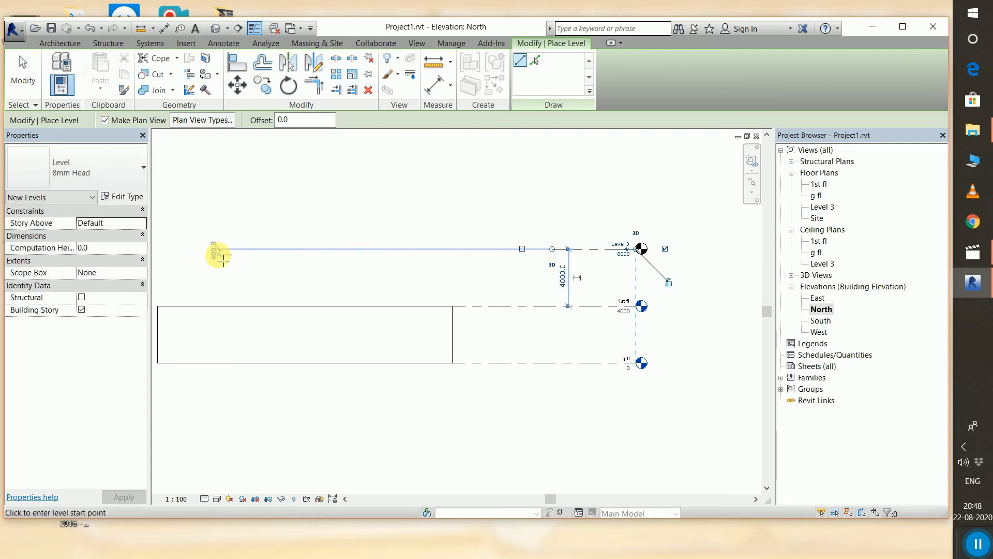
scroll(206, 257, "down", 2)
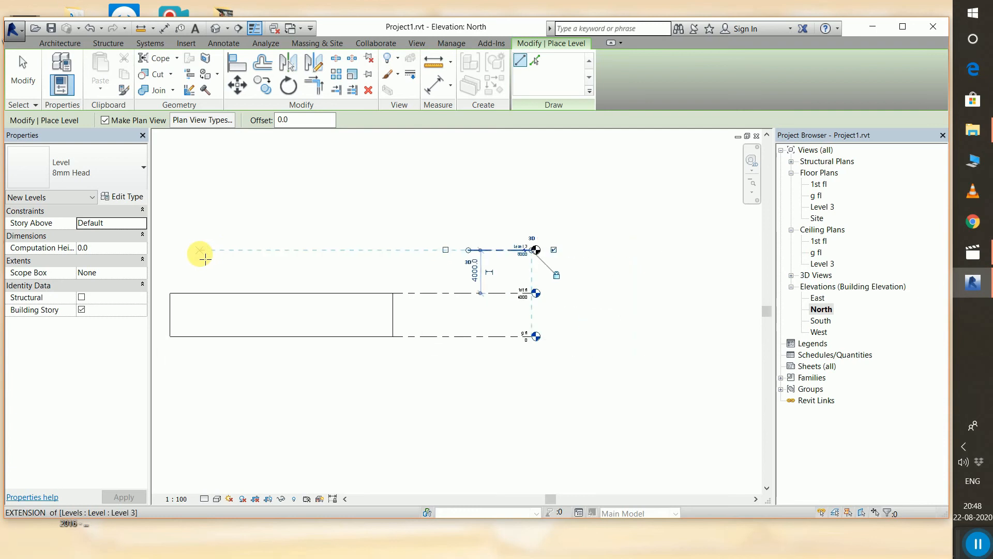
left_click(170, 255)
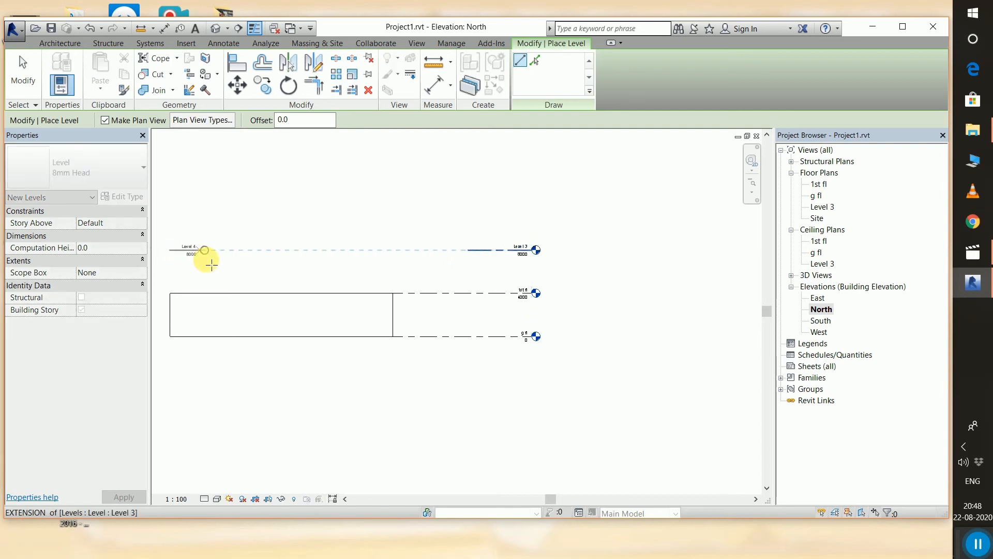
right_click(335, 224)
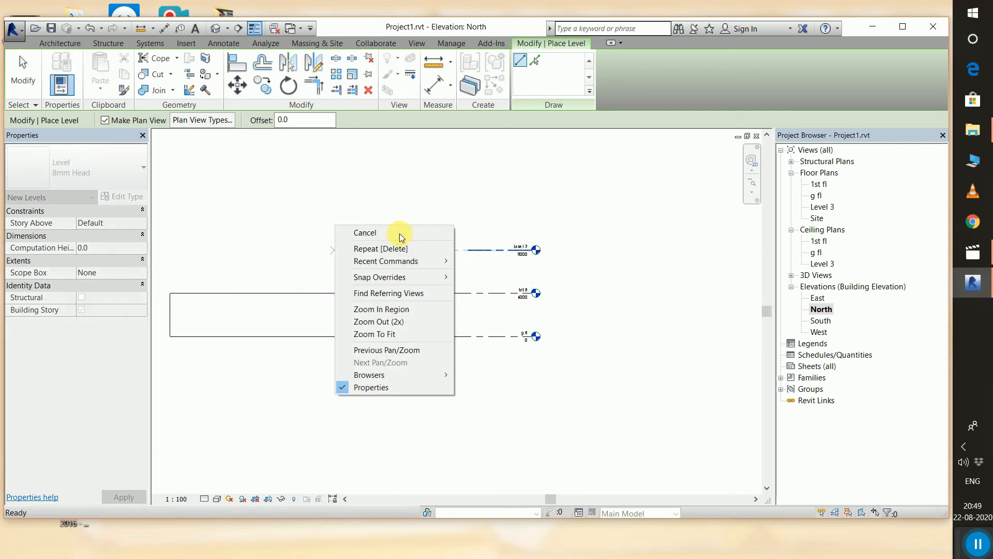
left_click(399, 231)
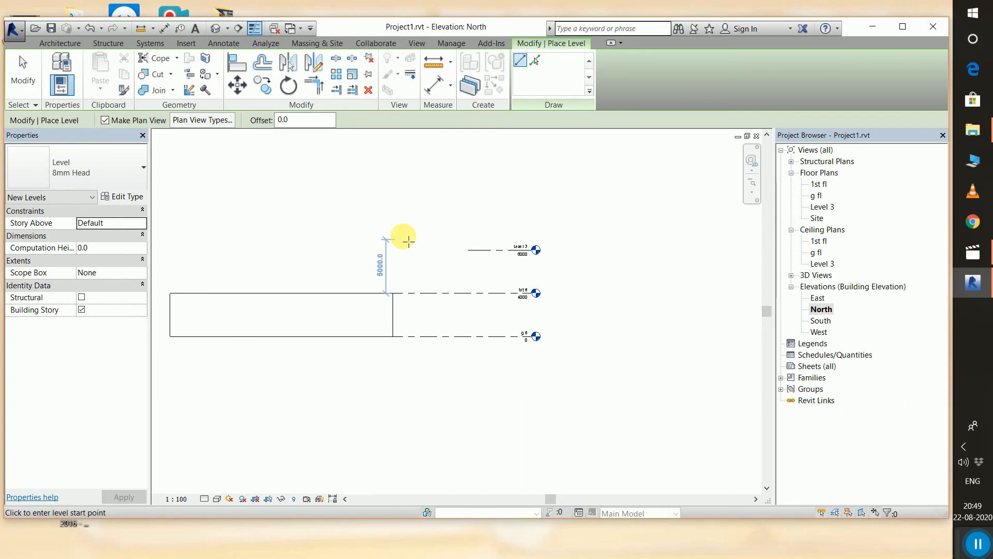
left_click(977, 551)
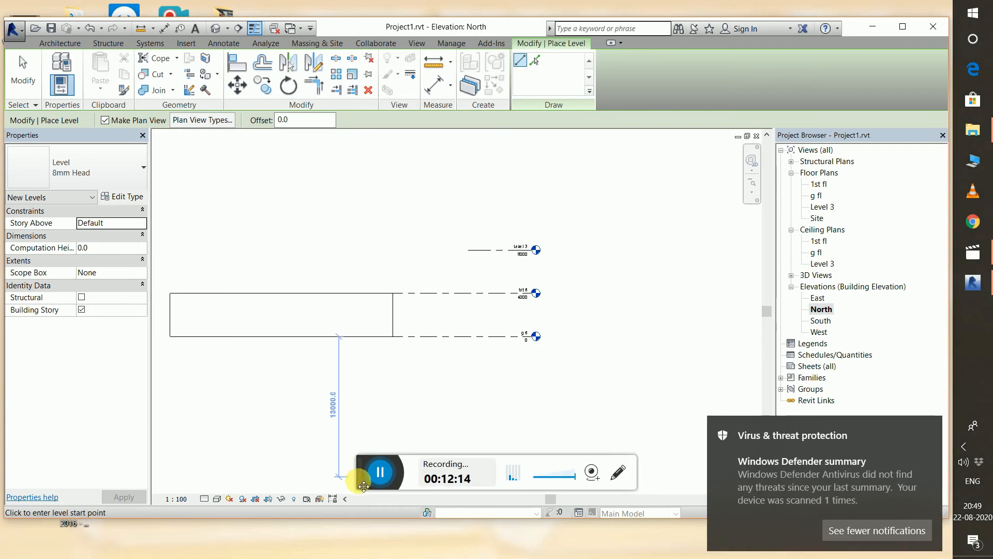
left_click_drag(363, 481, 404, 500)
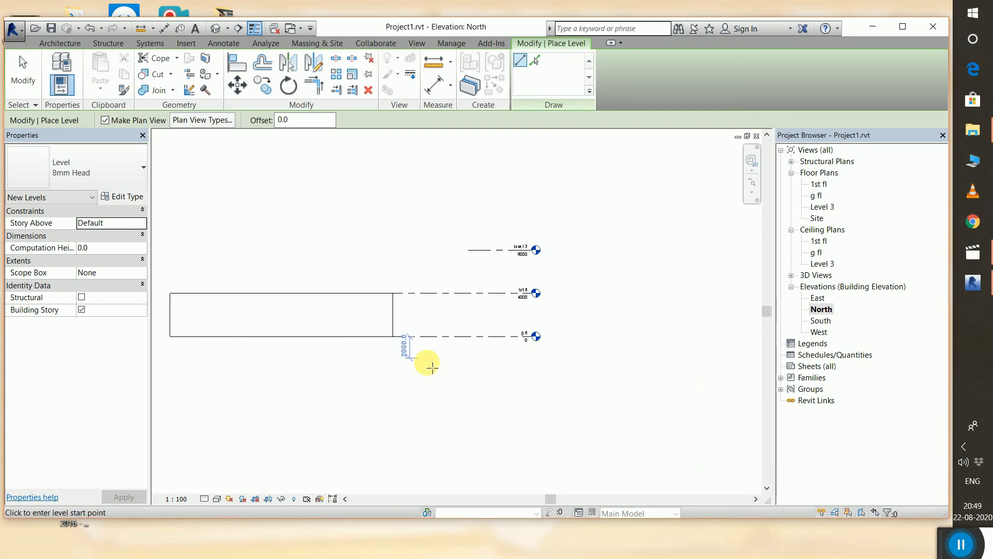
scroll(381, 340, "down", 2)
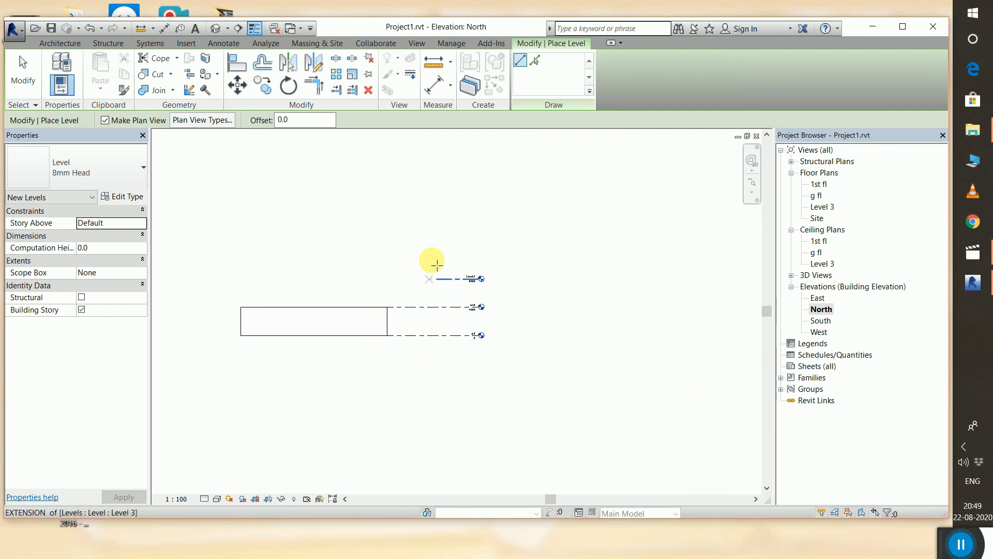
right_click(413, 239)
left_click(436, 244)
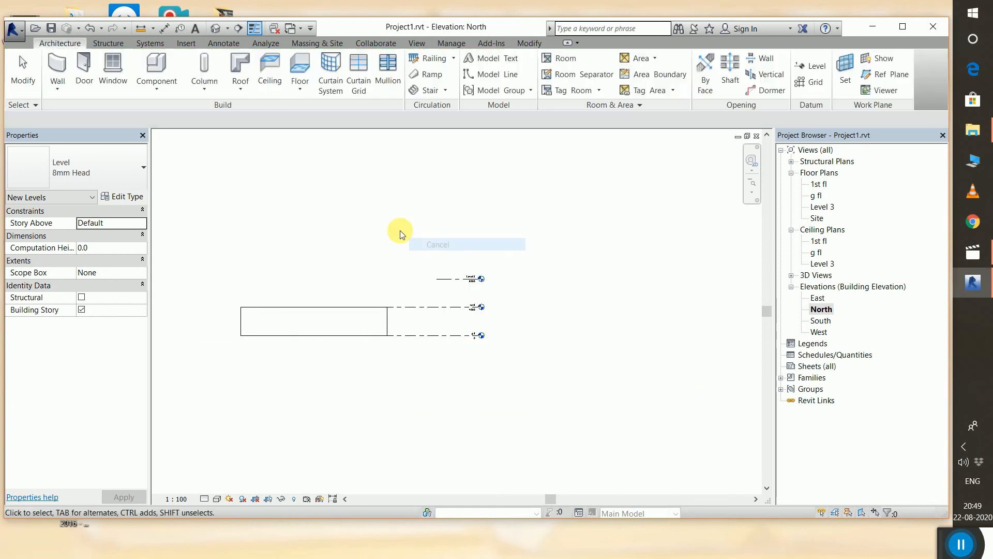
- Delete the level above 1st fl, accepting the removal of its associated view
left_click_drag(421, 294, 512, 299)
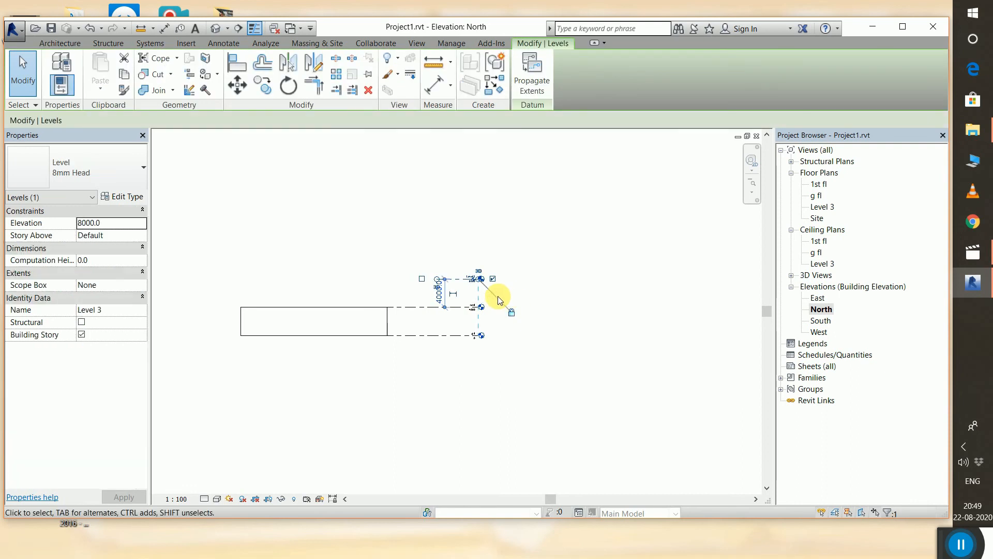
key("Delete")
left_click(538, 320)
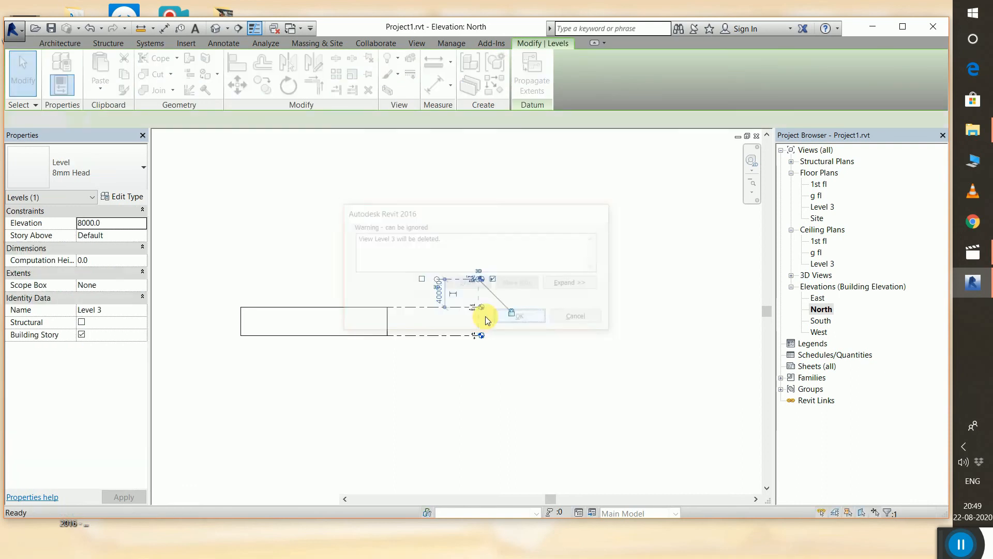
scroll(438, 294, "down", 2)
scroll(407, 291, "up", 1)
middle_click_drag(408, 291, 511, 326)
scroll(511, 320, "up", 2)
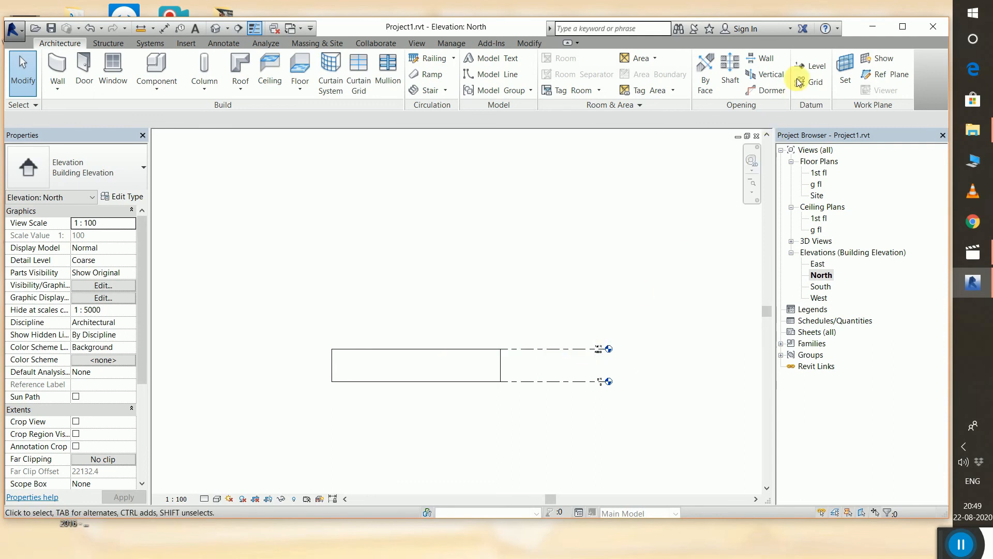
left_click(815, 61)
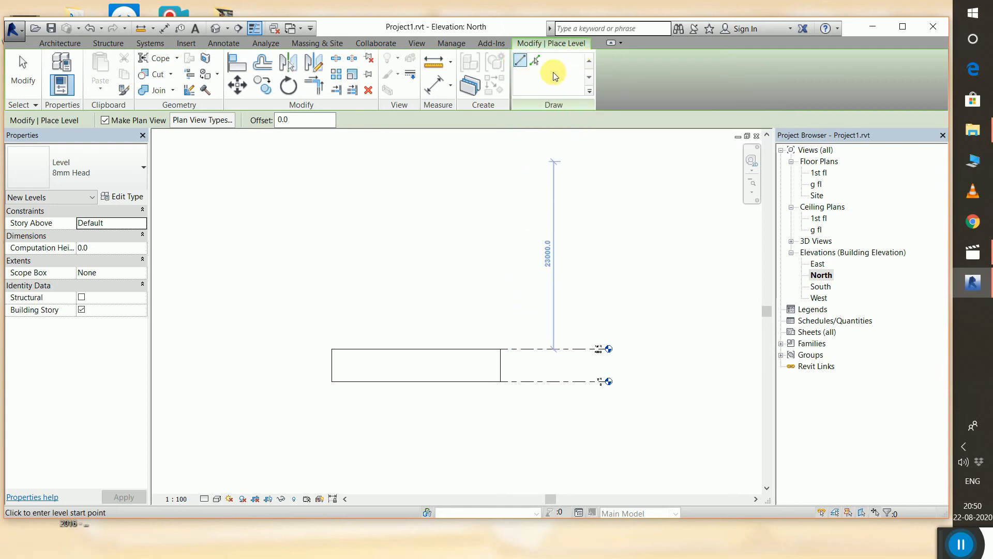
left_click(535, 60)
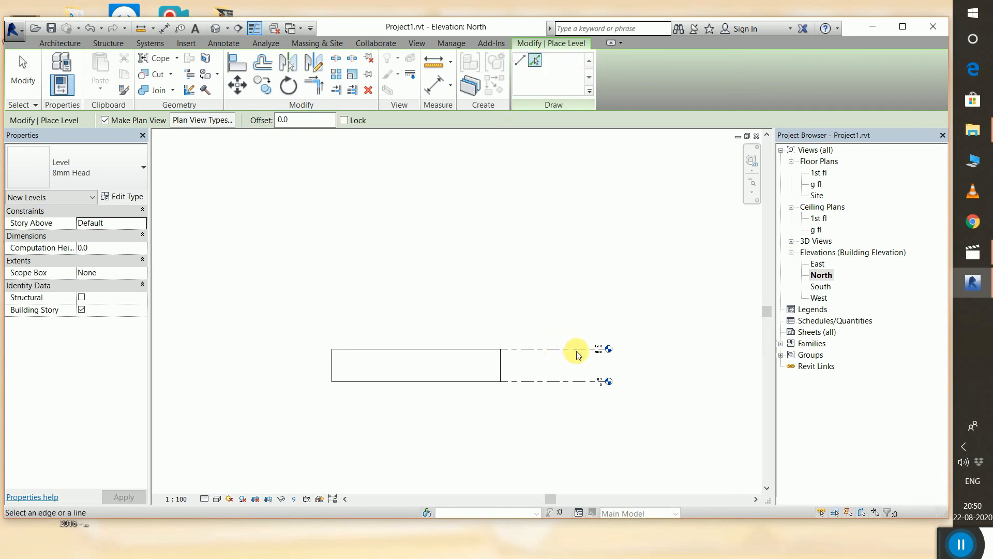
scroll(578, 355, "up", 2)
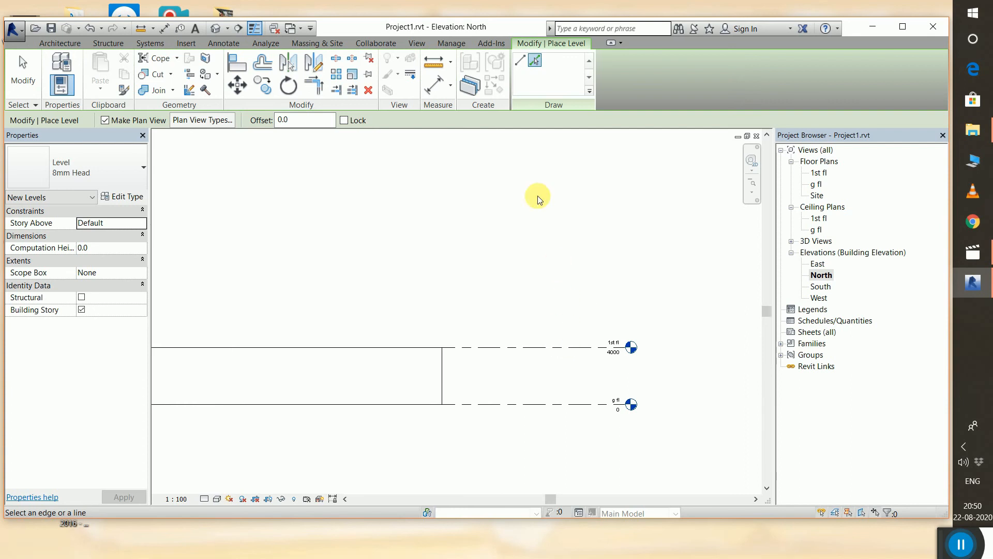
left_click(522, 60)
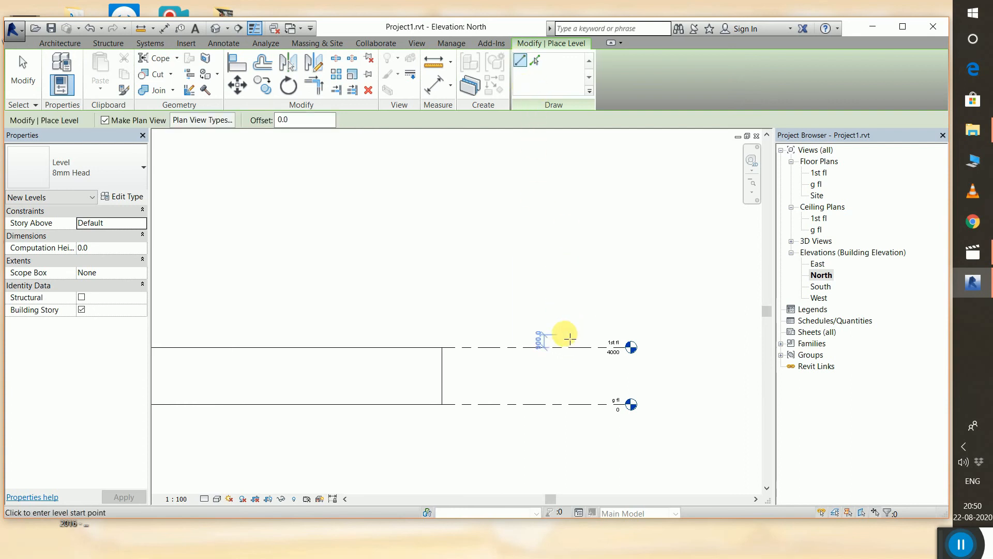
left_click(560, 315)
left_click(546, 310)
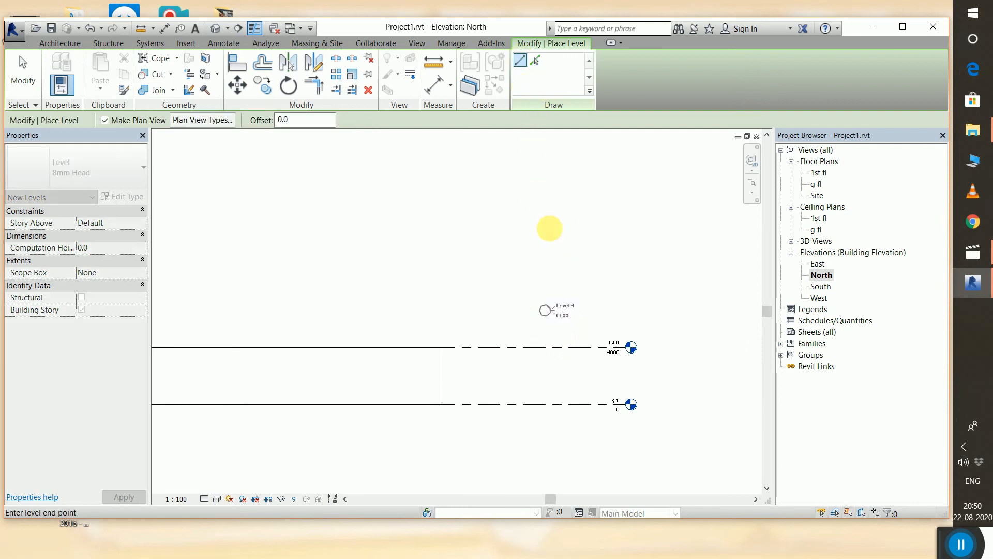
left_click(536, 62)
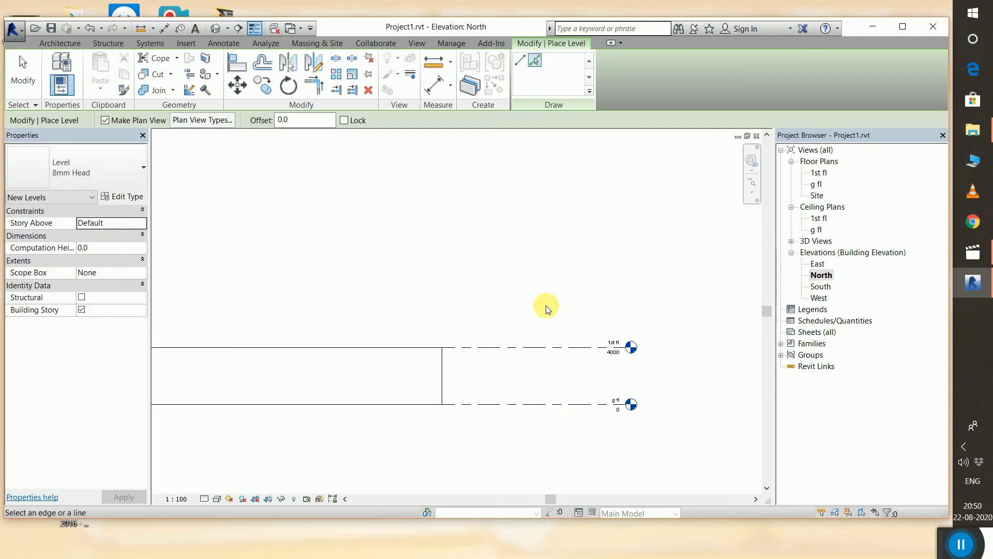
scroll(522, 299, "down", 1)
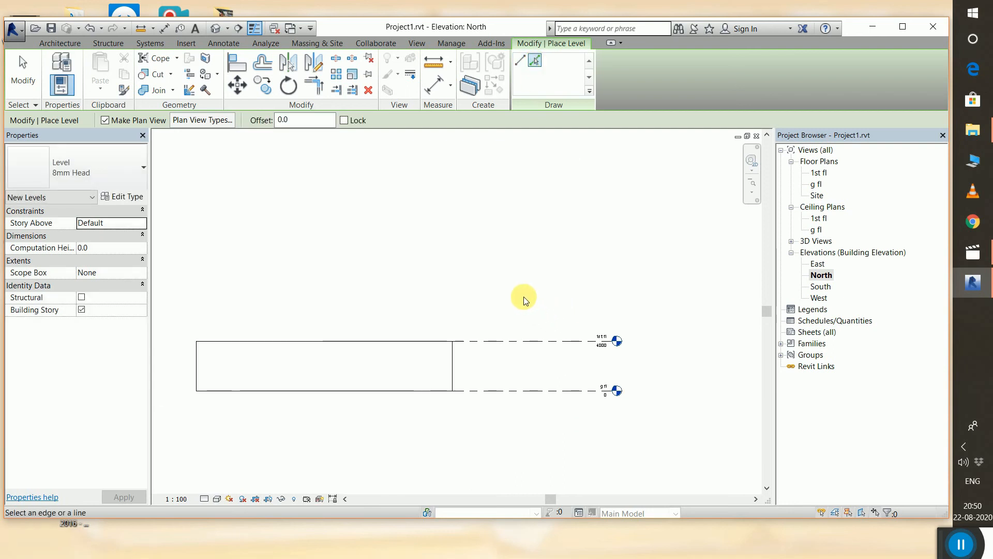
key("Escape")
key("Escape")
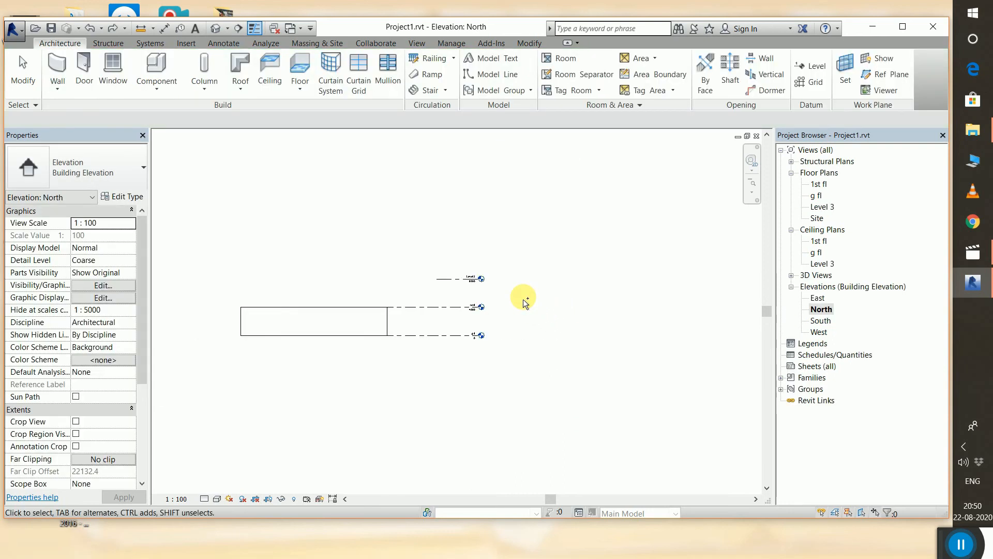
- Delete the 8000 mm level above 1st fl together with its associated views
left_click_drag(414, 248, 509, 302)
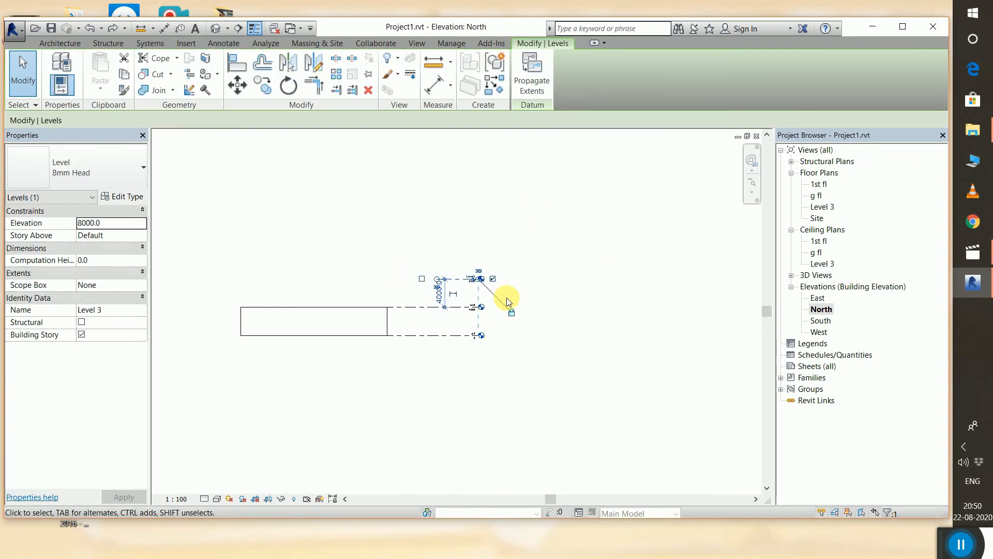
key("Delete")
left_click(509, 317)
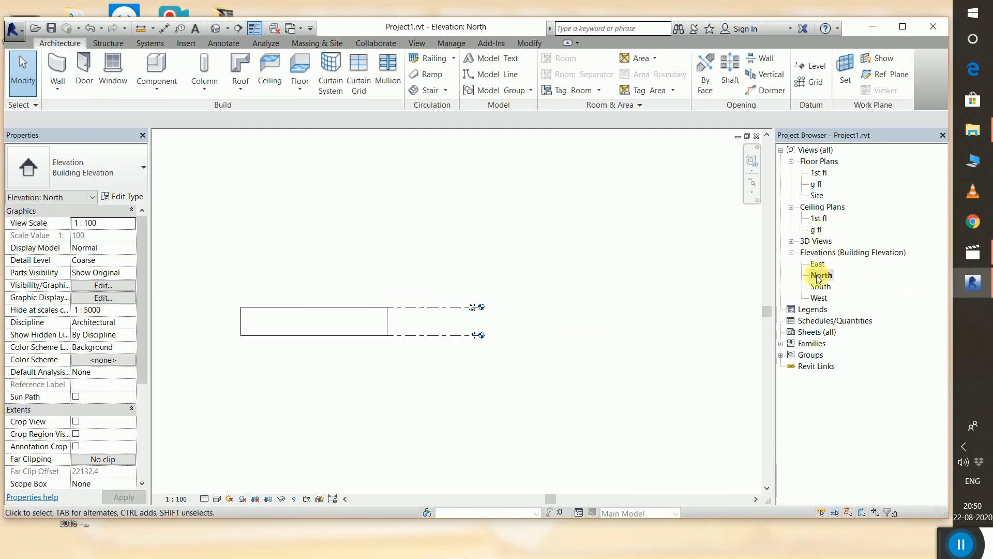
- Open the g fl floor plan and show the whole building
double_click(816, 185)
scroll(538, 320, "up", 1)
scroll(473, 278, "down", 1)
middle_click_drag(511, 293, 482, 281)
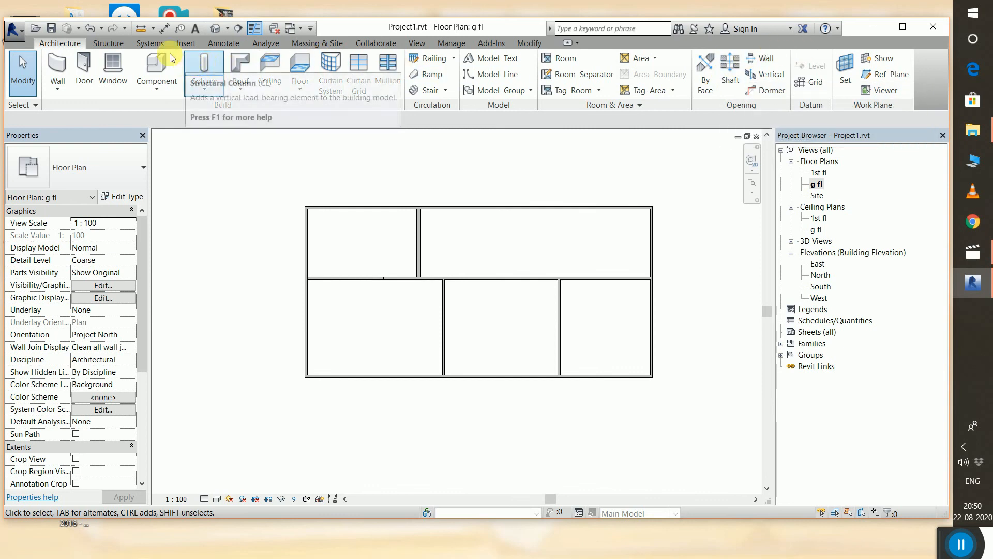
- Draw a closed rectangle of wall 200mm walls up to 1st fl above the building in the g fl plan
left_click(57, 66)
middle_click_drag(294, 204, 277, 273)
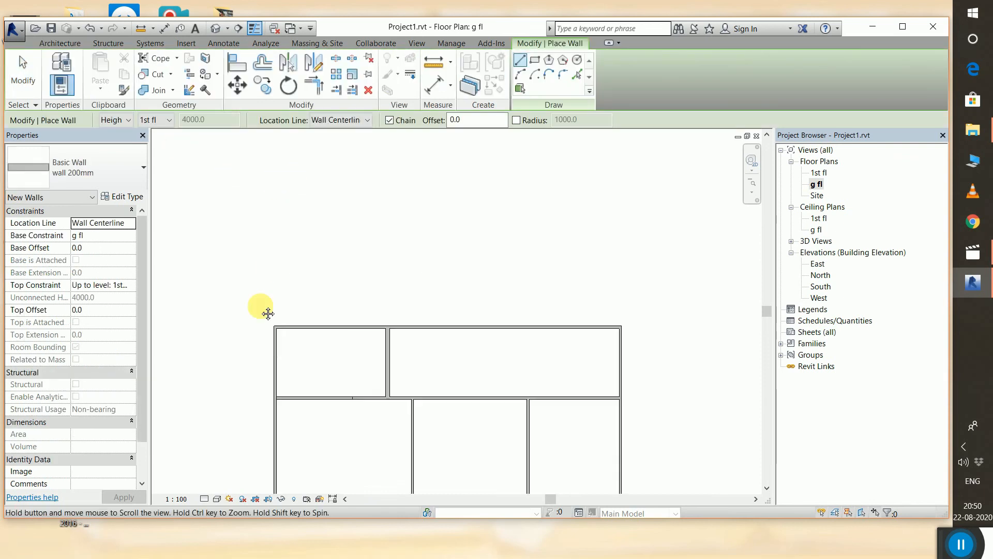
left_click(279, 191)
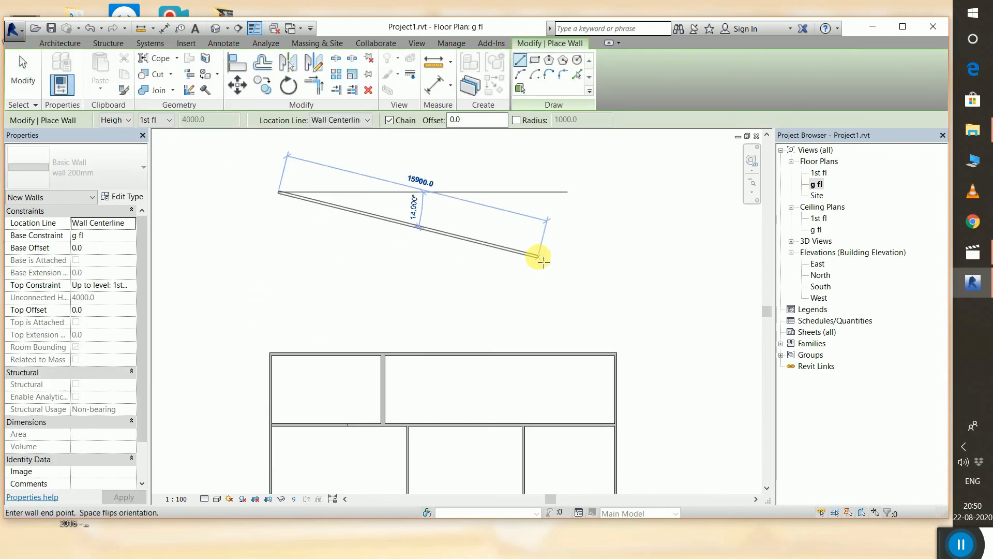
left_click(523, 192)
left_click(524, 255)
left_click(278, 256)
left_click(280, 193)
right_click(281, 195)
left_click(308, 203)
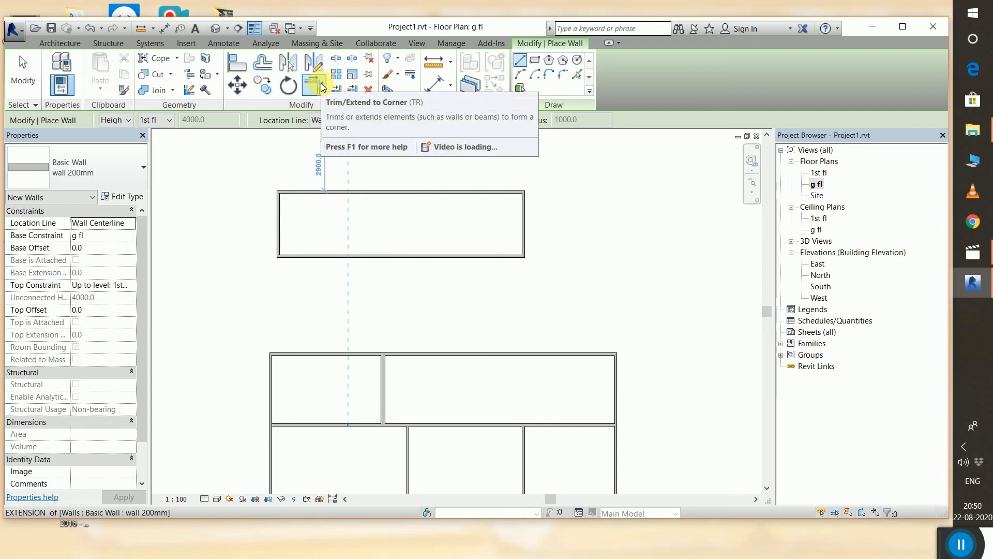
- Offset copies of the practice rectangle's upper wall 1000 mm inward and the building's right exterior wall 1000 mm outward
left_click(261, 63)
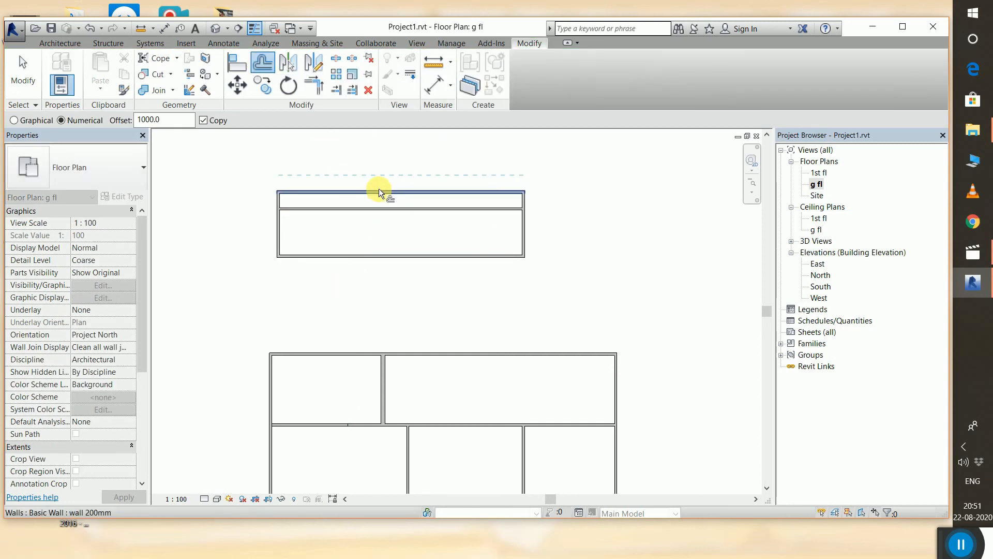
scroll(434, 343, "down", 2)
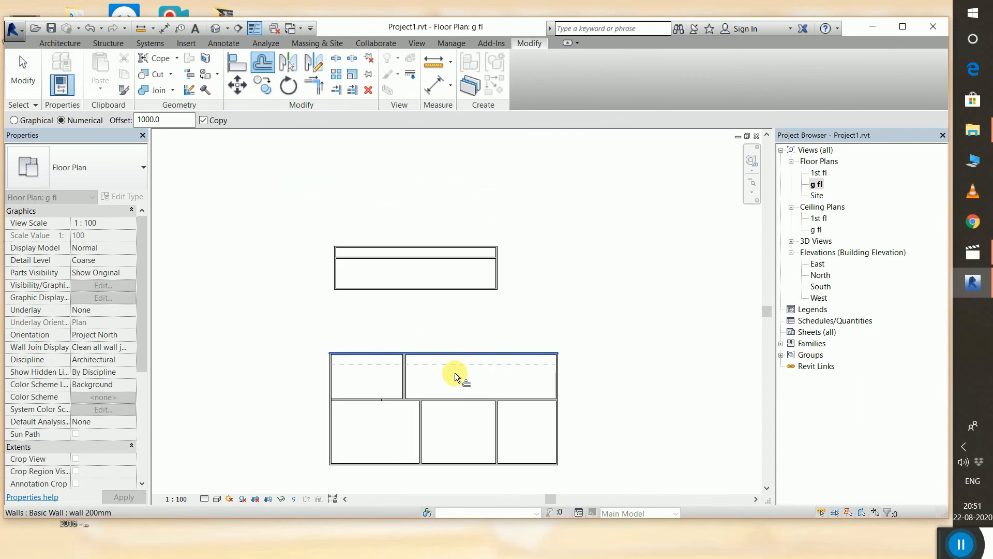
left_click(560, 424)
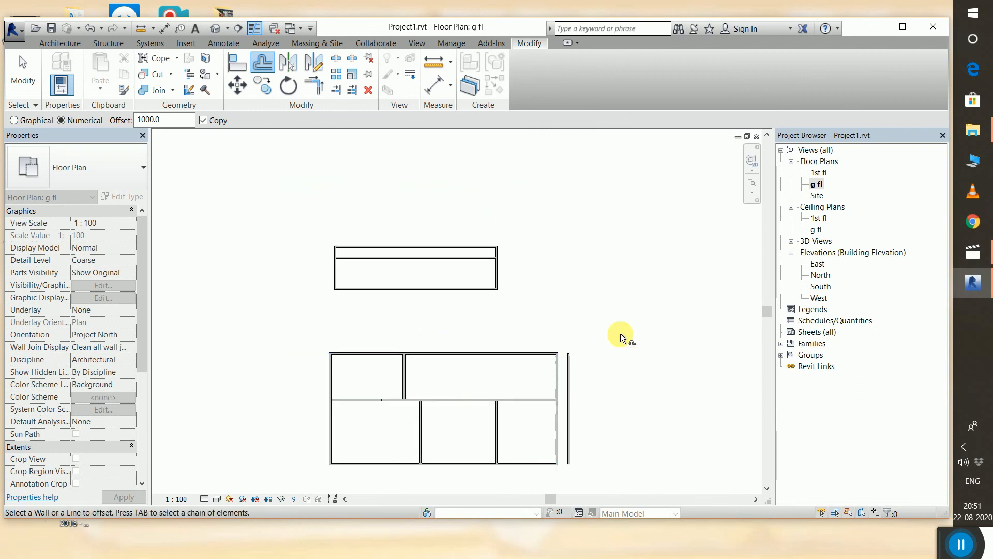
right_click(611, 248)
left_click(639, 254)
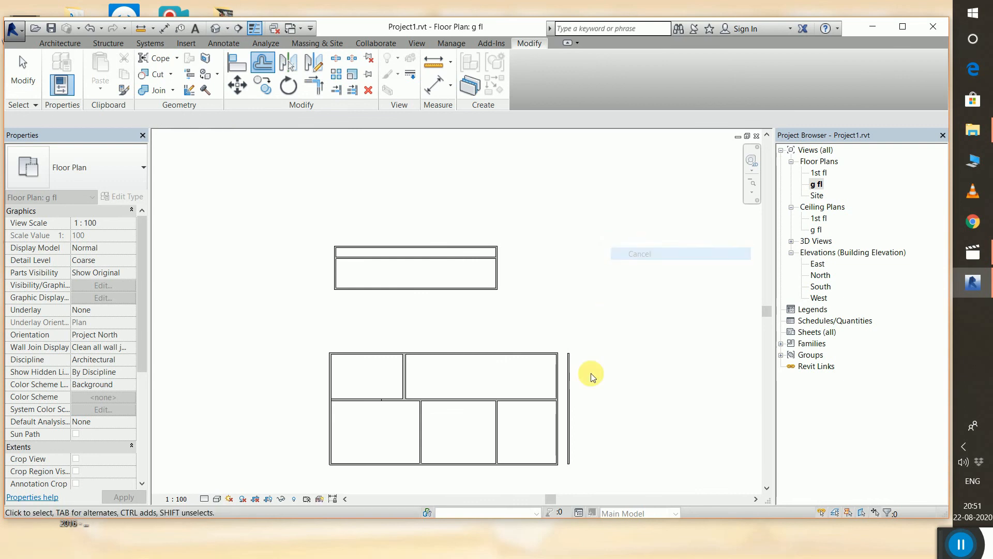
- Set the distance between the offset wall and the building's right exterior wall to 2000 mm
left_click(569, 421)
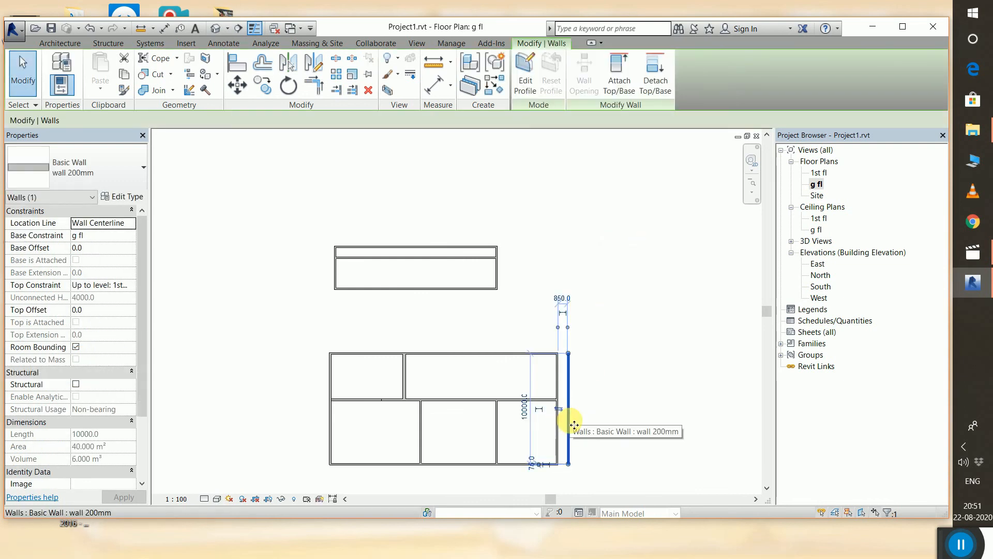
left_click(561, 299)
key("BackSpace")
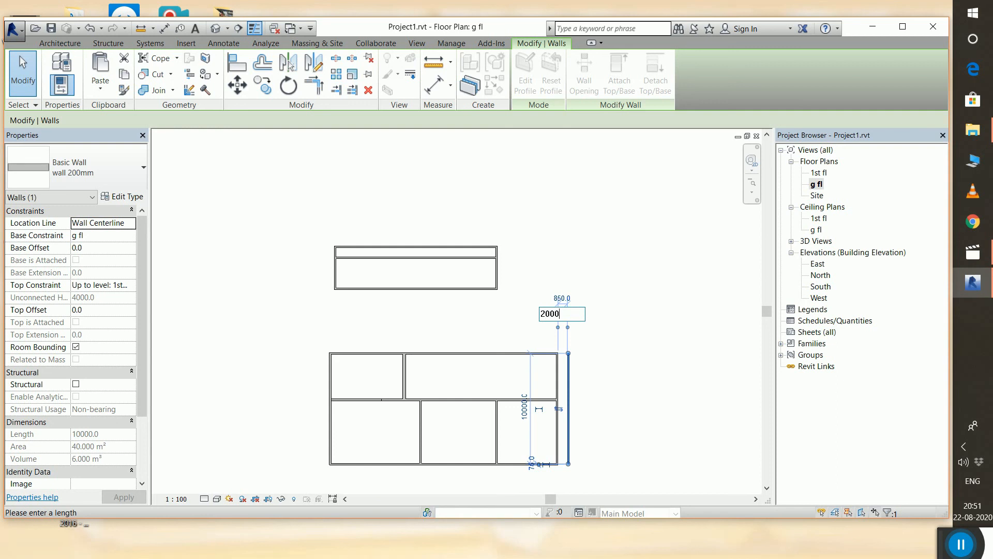
key("Return")
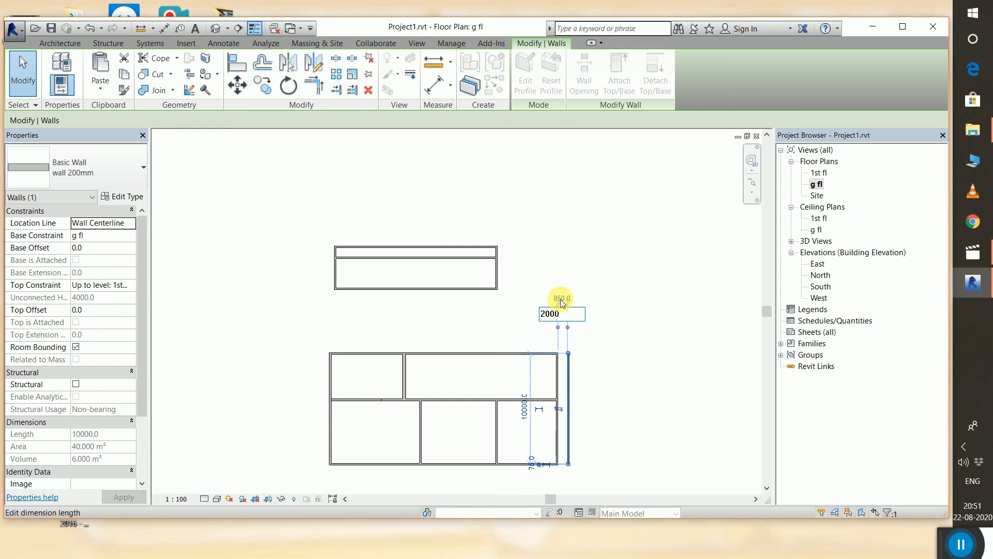
left_click(570, 389)
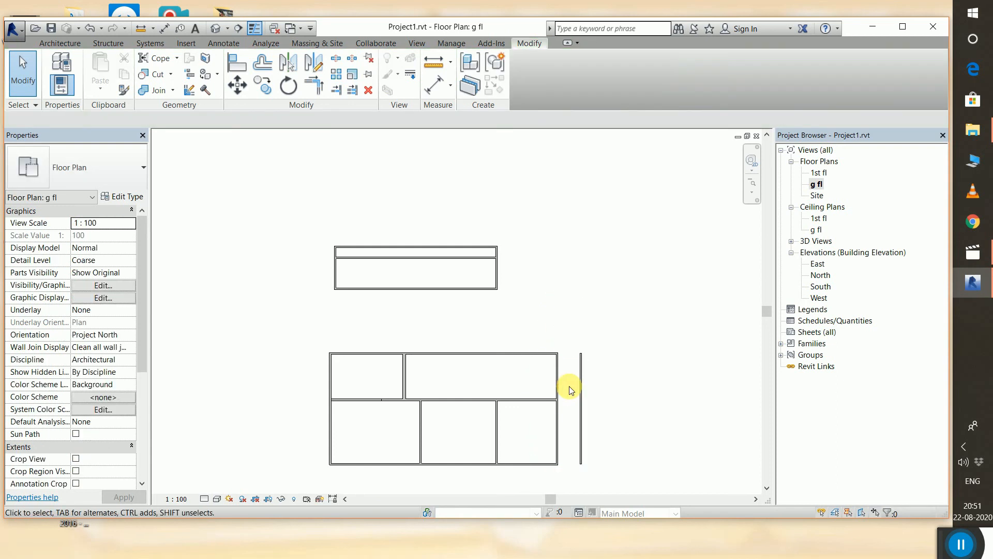
- Delete the offset wall outside the building's right exterior wall and all five walls of the practice rectangle above the building
left_click_drag(573, 339, 608, 487)
right_click(616, 421)
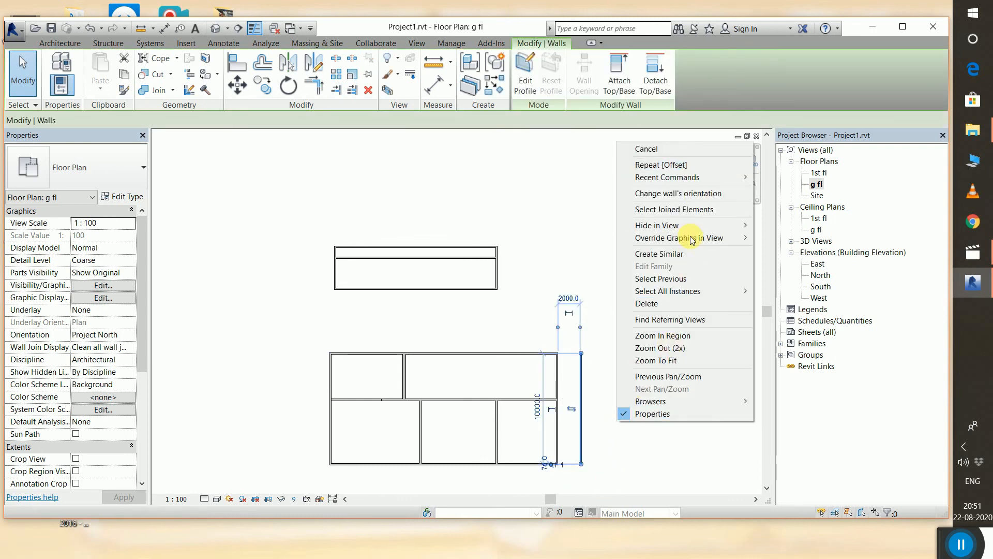
left_click(687, 305)
left_click_drag(547, 213, 303, 323)
right_click(303, 321)
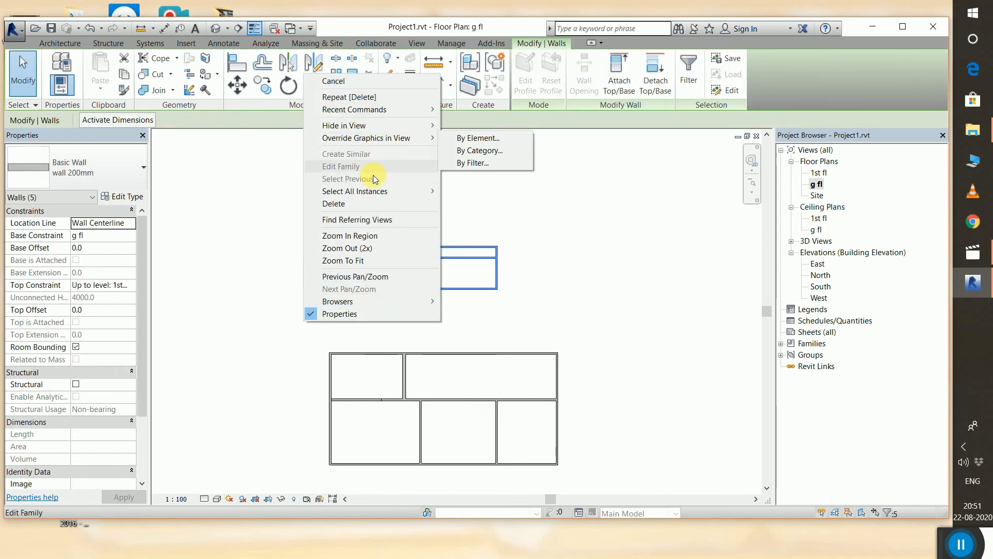
left_click(372, 203)
- Set the distance between the rightmost lower partition wall and the building's right exterior wall to 5000 mm
scroll(405, 406, "up", 1)
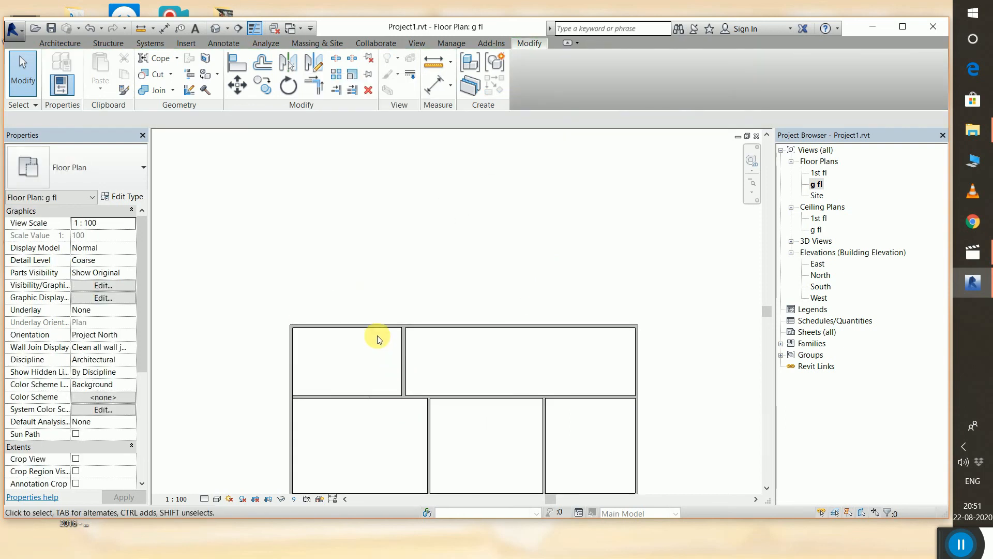
middle_click_drag(585, 417, 553, 320)
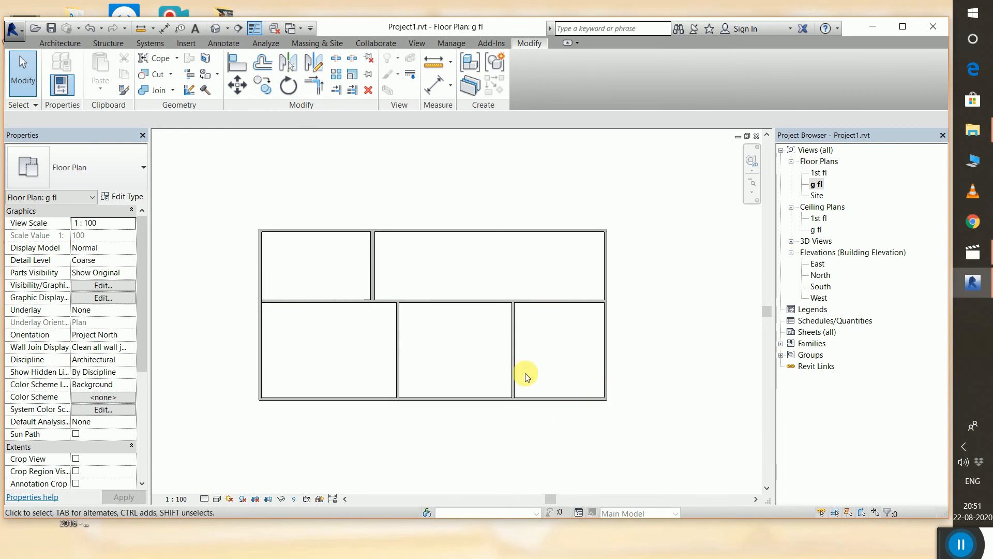
left_click(513, 368)
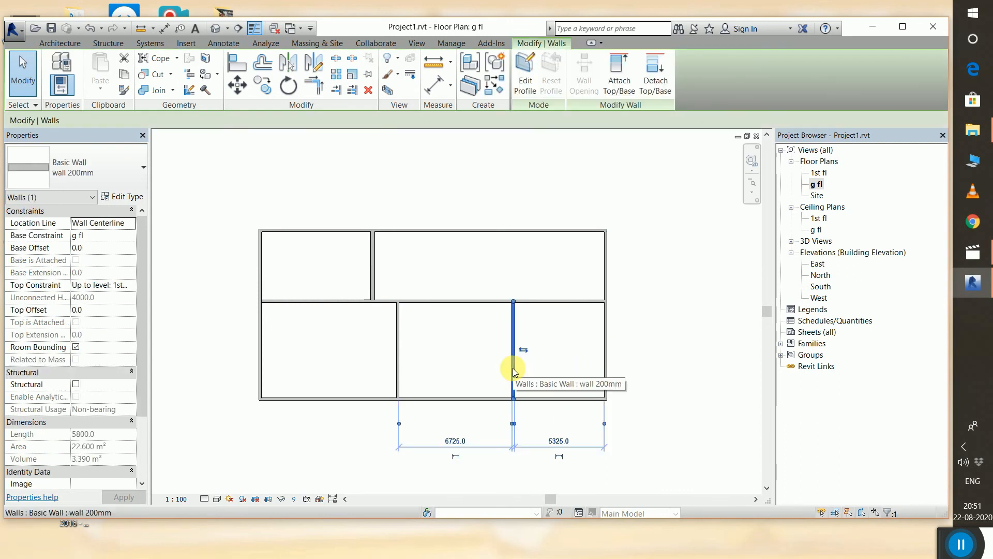
left_click(558, 439)
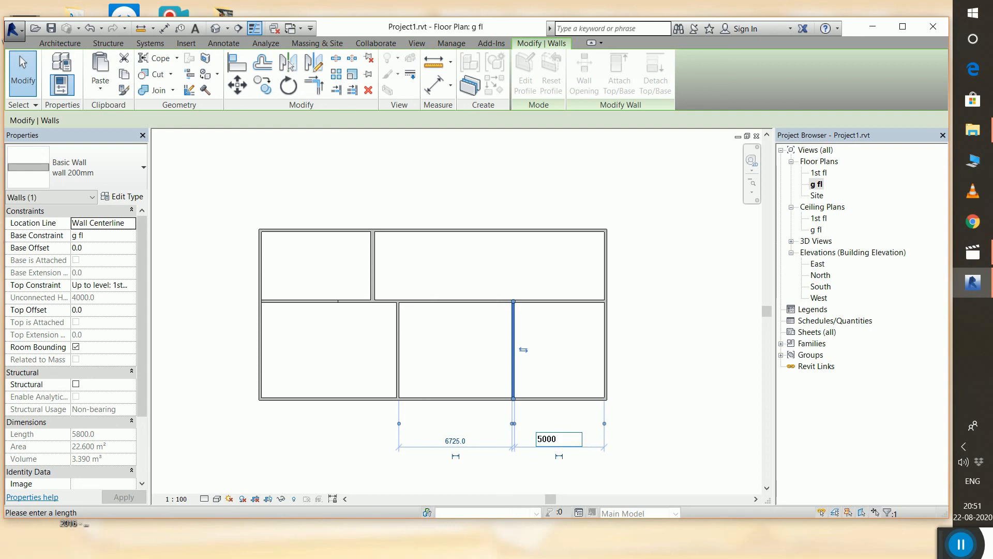
key("Return")
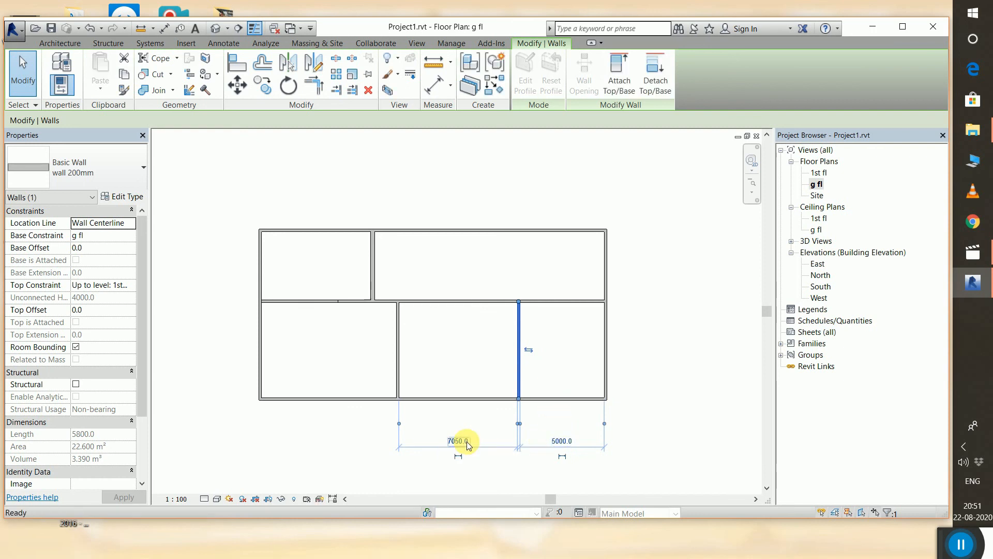
key("Delete")
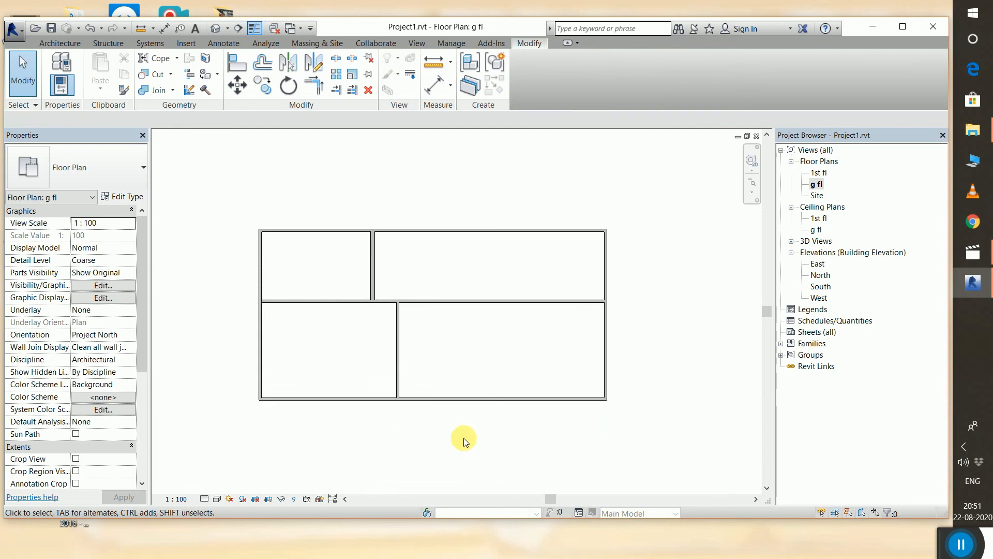
key("ctrl+z")
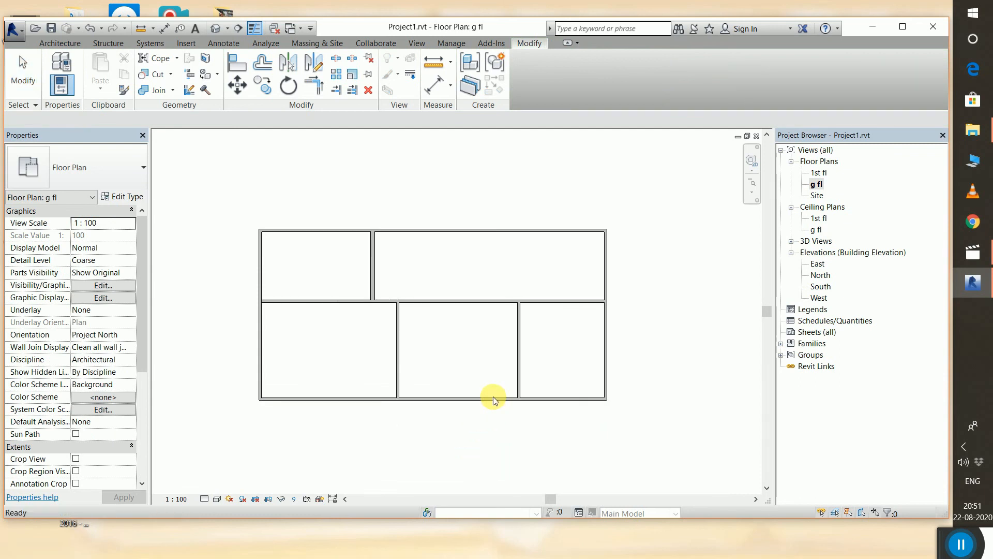